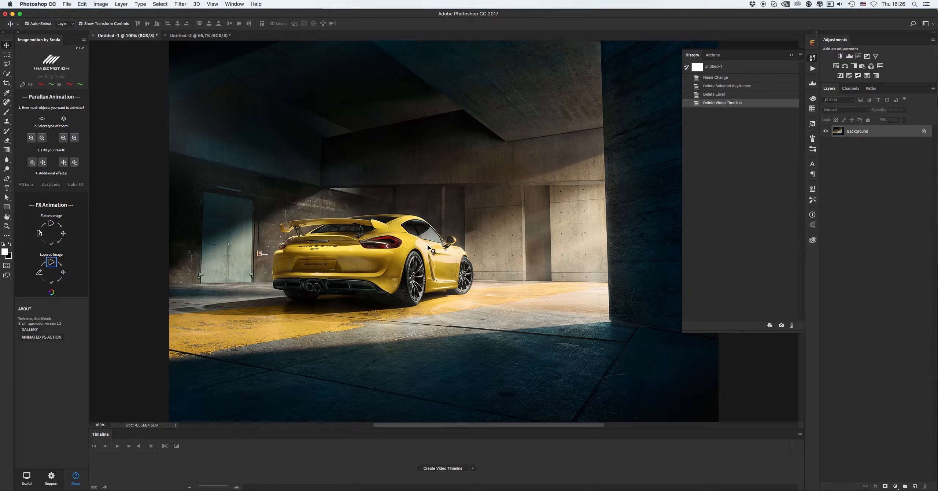
# Configure the car image for animation with the Imagemotion panel's setup button and confirm
pyautogui.click(200, 35)
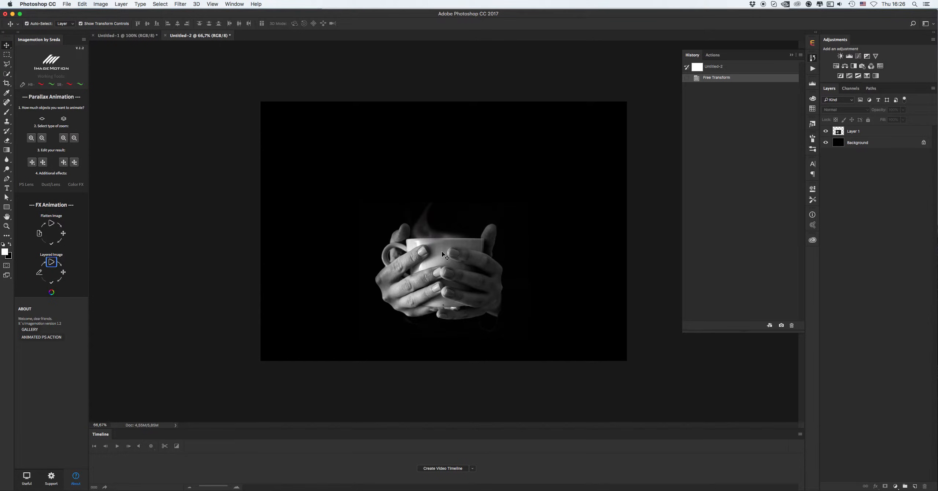
pyautogui.click(136, 35)
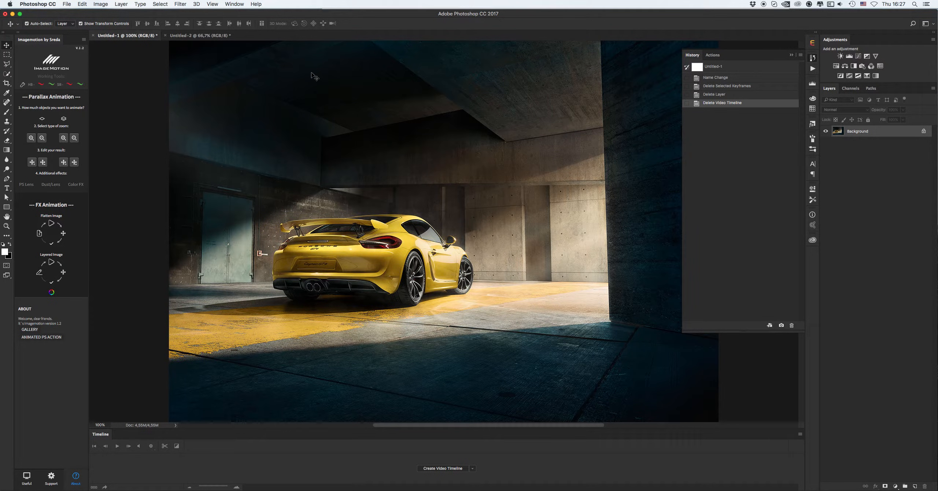
pyautogui.click(21, 86)
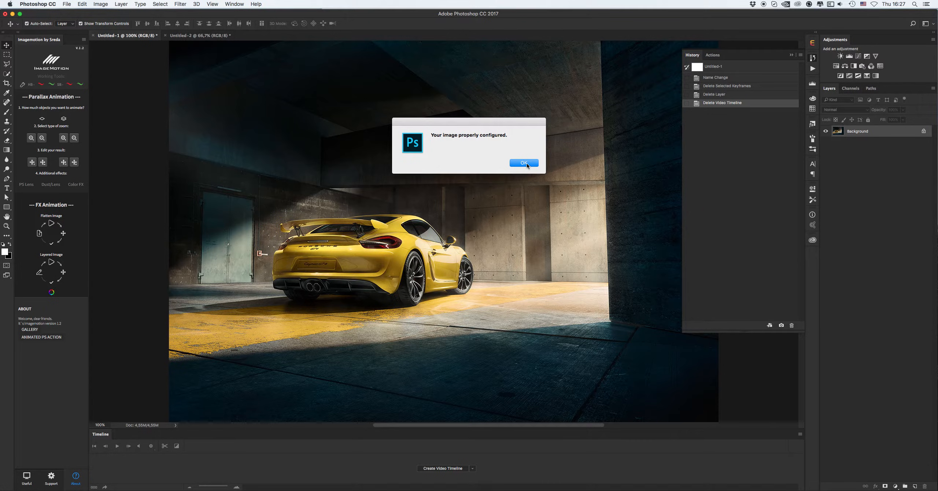
pyautogui.click(526, 163)
# Add a new empty layer and pick the 800 px smoke brush with the Brush tool
pyautogui.click(915, 486)
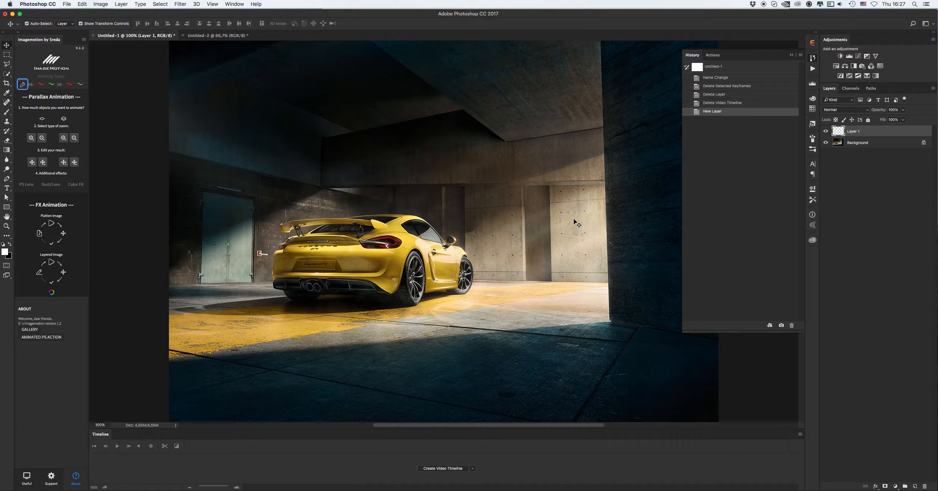
pyautogui.press('b')
pyautogui.rightClick(559, 219)
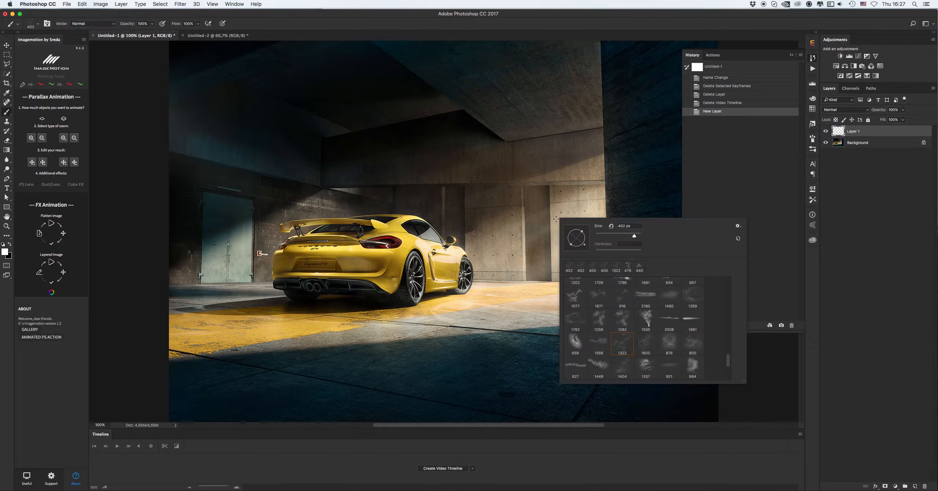
pyautogui.click(692, 345)
# Try test smoke stamps on the back wall at smaller brush sizes and undo them
pyautogui.click(514, 206)
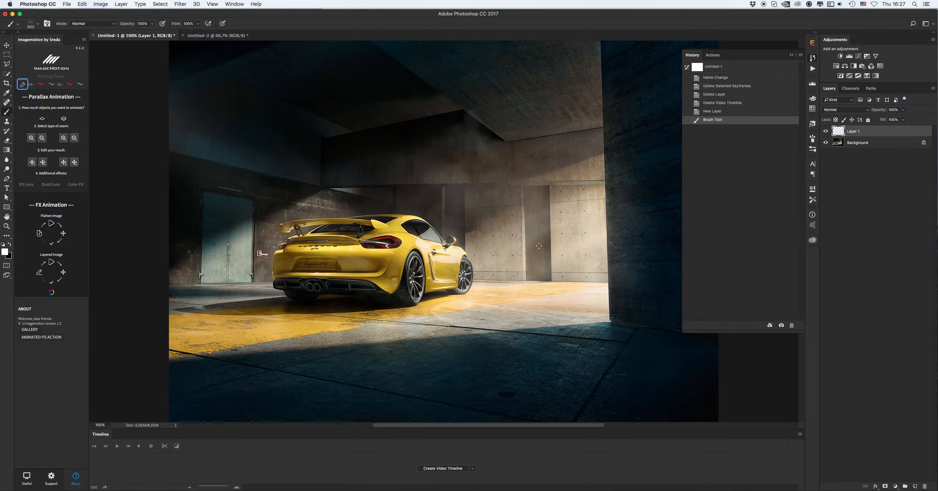
pyautogui.press('super+z')
pyautogui.press('[')
pyautogui.scroll(-1, 540, 229)
pyautogui.rightClick(540, 230)
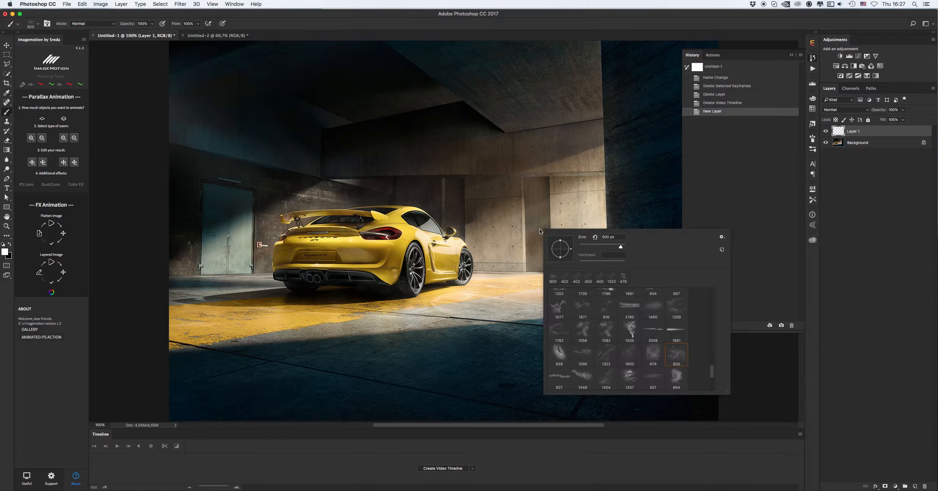
pyautogui.moveTo(712, 375)
pyautogui.mouseDown()
pyautogui.moveTo(708, 384)
pyautogui.moveTo(711, 376)
pyautogui.mouseUp()
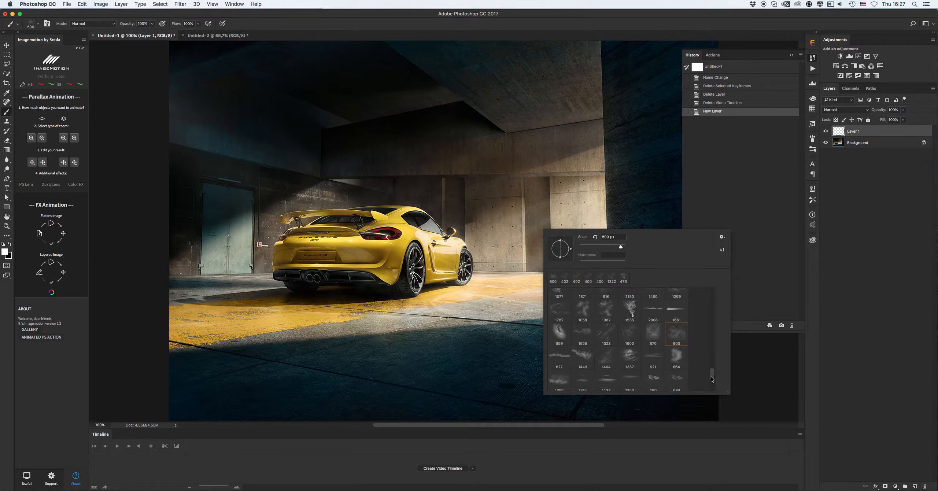
pyautogui.click(523, 226)
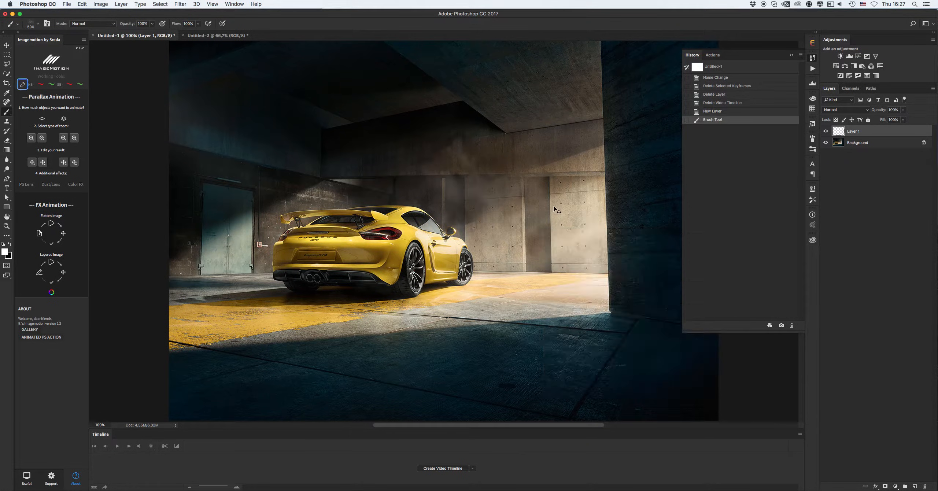
pyautogui.press('super+z')
# Open the Brush settings and enable Shape Dynamics with size jitter 0% and angle jitter 42%
pyautogui.scroll(-1, 546, 215)
pyautogui.rightClick(546, 215)
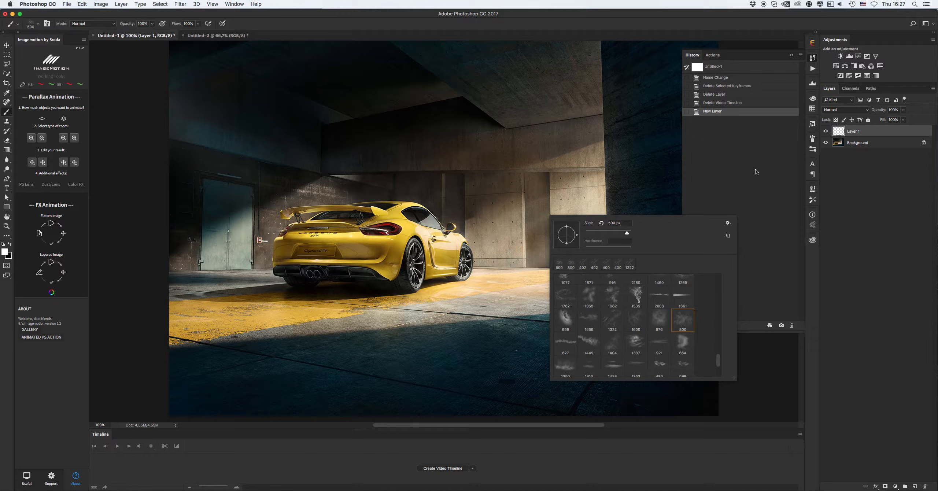
pyautogui.click(812, 139)
pyautogui.click(812, 139)
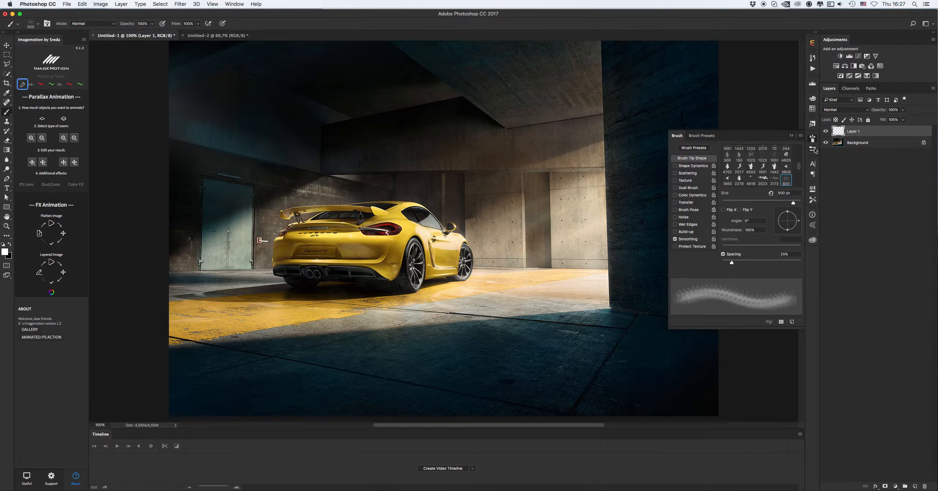
pyautogui.click(694, 165)
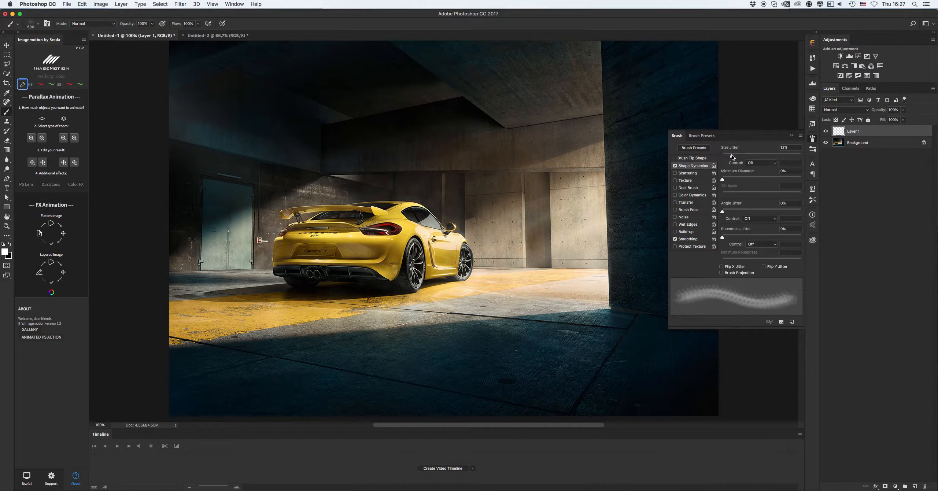
pyautogui.moveTo(731, 155); pyautogui.dragTo(705, 157)
pyautogui.moveTo(722, 212); pyautogui.dragTo(756, 211)
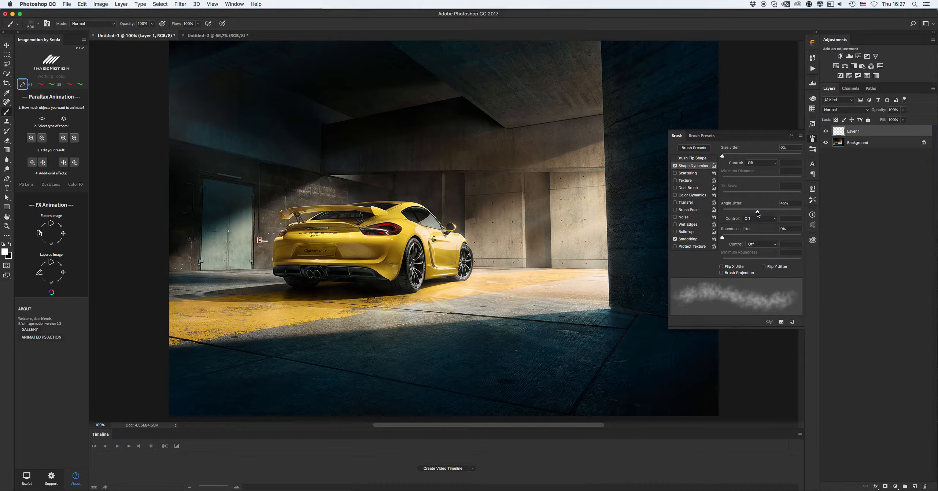
# Increase the brush tip spacing to about 60% and set size jitter to 65%
pyautogui.click(694, 158)
pyautogui.moveTo(732, 263); pyautogui.dragTo(745, 262)
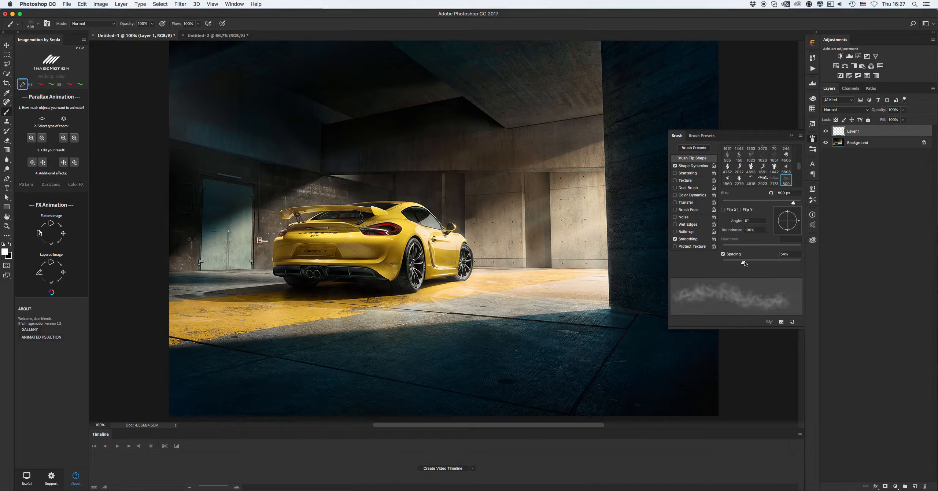
pyautogui.click(692, 166)
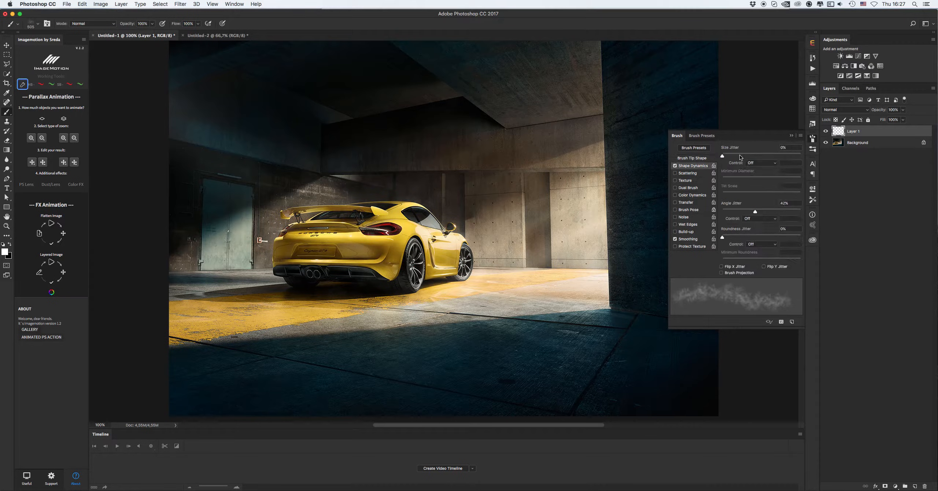
pyautogui.moveTo(738, 155)
pyautogui.mouseDown()
pyautogui.moveTo(792, 156)
pyautogui.moveTo(774, 156)
pyautogui.mouseUp()
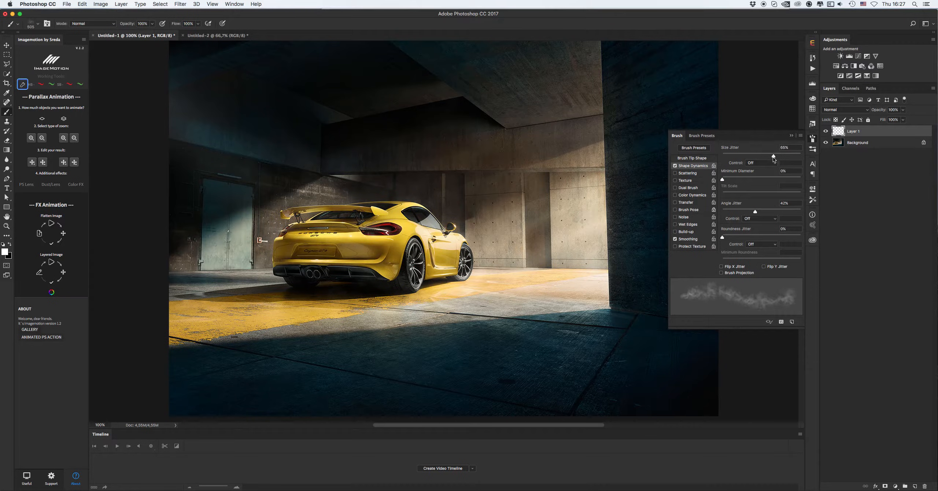
# Try a test smoke stroke on the wall, undo it, and return to brush tip shape settings
pyautogui.press('super+z')
pyautogui.click(594, 154)
pyautogui.click(533, 213)
pyautogui.press('super+z')
pyautogui.click(696, 158)
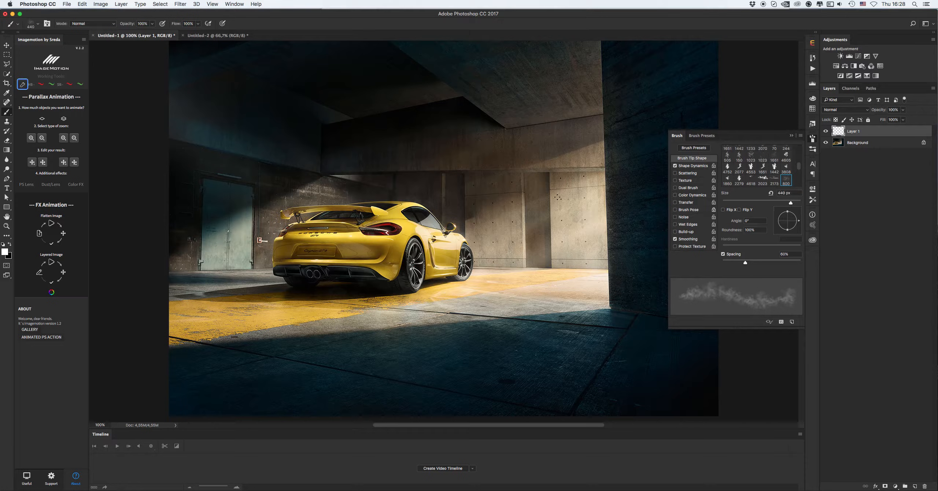
# Paint smoke strokes from the bright doorway across the floor toward the car's rear wheels, redoing several
pyautogui.moveTo(562, 174); pyautogui.dragTo(466, 238)
pyautogui.press('super+z')
pyautogui.moveTo(586, 170); pyautogui.dragTo(463, 220)
pyautogui.moveTo(578, 246); pyautogui.dragTo(439, 260)
pyautogui.moveTo(572, 281); pyautogui.dragTo(346, 298)
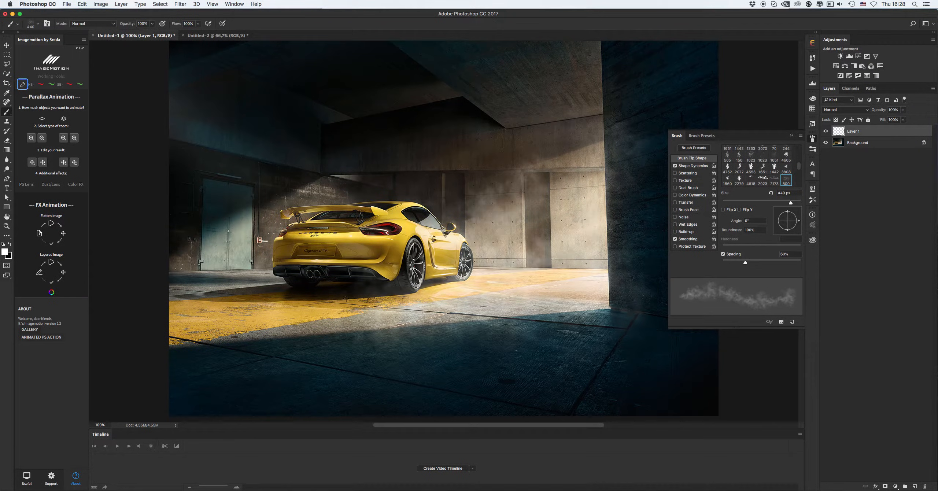
pyautogui.press('super+z')
pyautogui.moveTo(566, 325); pyautogui.dragTo(346, 307)
pyautogui.press('super+z')
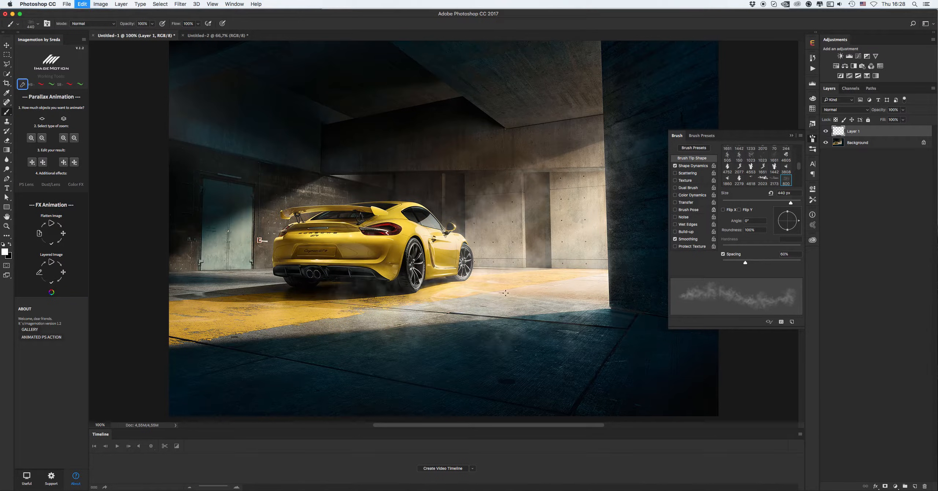
pyautogui.moveTo(467, 315); pyautogui.dragTo(341, 305)
pyautogui.press('super+z')
pyautogui.moveTo(580, 293)
pyautogui.mouseDown()
pyautogui.moveTo(439, 290)
pyautogui.moveTo(366, 299)
pyautogui.mouseUp()
pyautogui.press('super+z')
pyautogui.press('super+z')
pyautogui.moveTo(450, 295); pyautogui.dragTo(322, 300)
pyautogui.press('super+z')
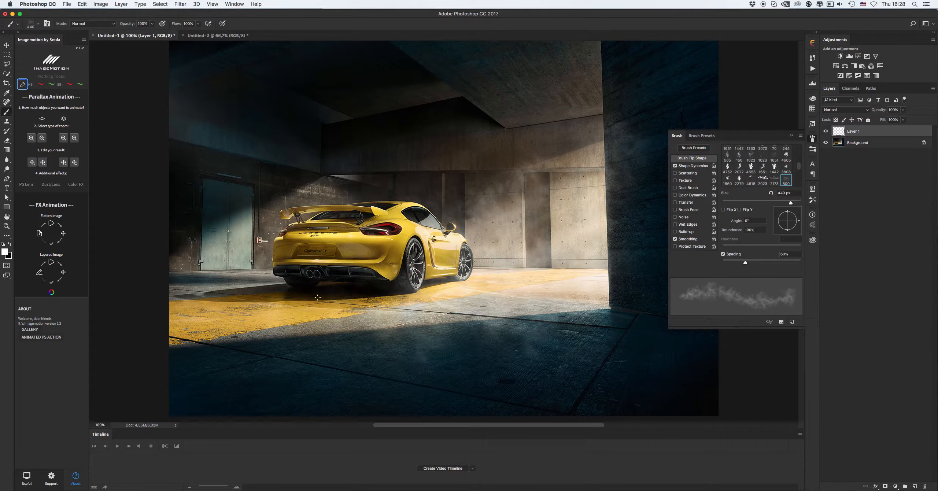
pyautogui.press('super+z')
pyautogui.moveTo(422, 300); pyautogui.dragTo(385, 301)
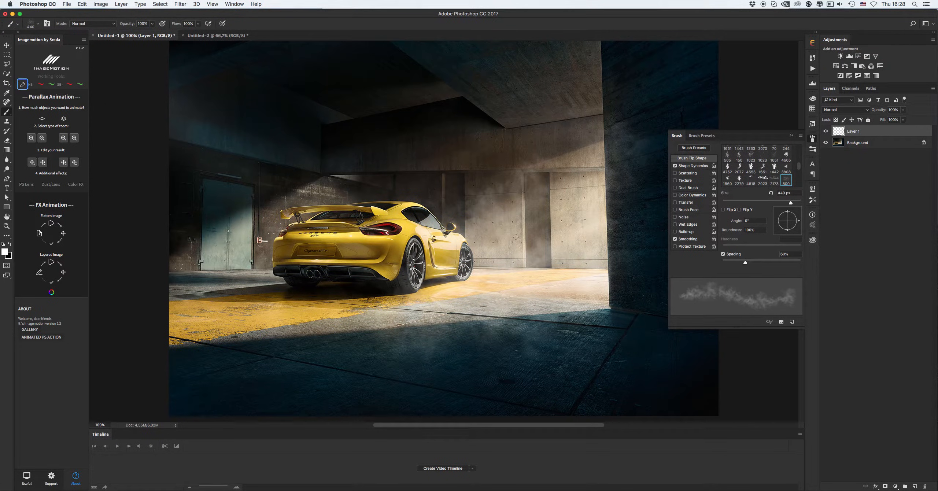
# Duplicate the smoke layer and merge the original smoke layer down into the background
pyautogui.press('v')
pyautogui.press('super+j')
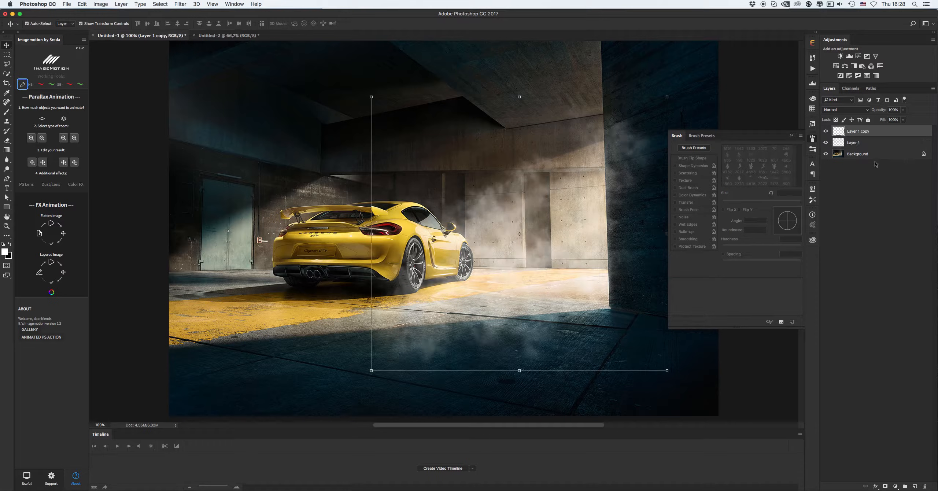
pyautogui.click(882, 145)
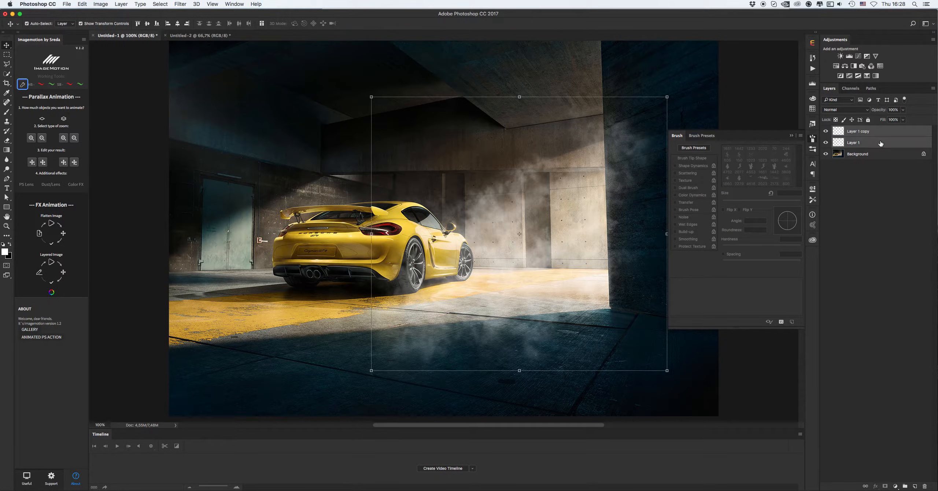
pyautogui.press('super+e')
# Set the copied smoke layer's blend mode to Overlay and nudge it slightly upward
pyautogui.click(850, 134)
pyautogui.click(845, 110)
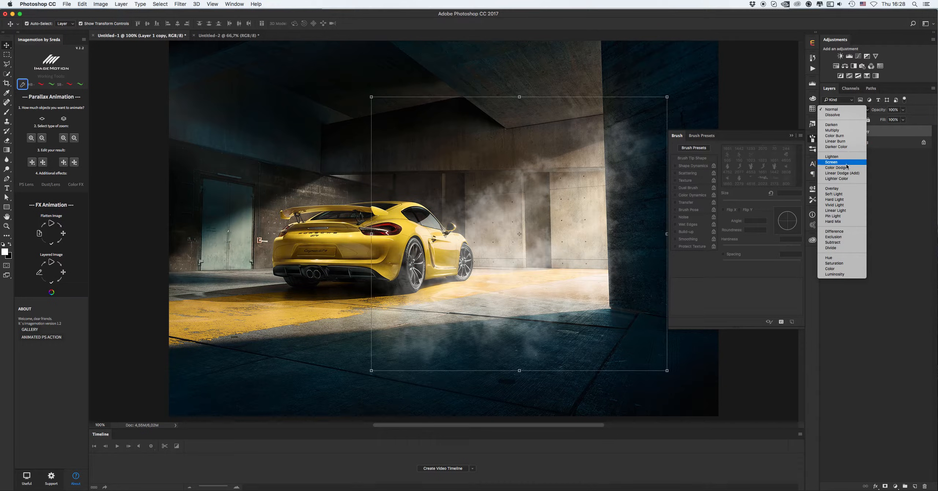
pyautogui.click(841, 189)
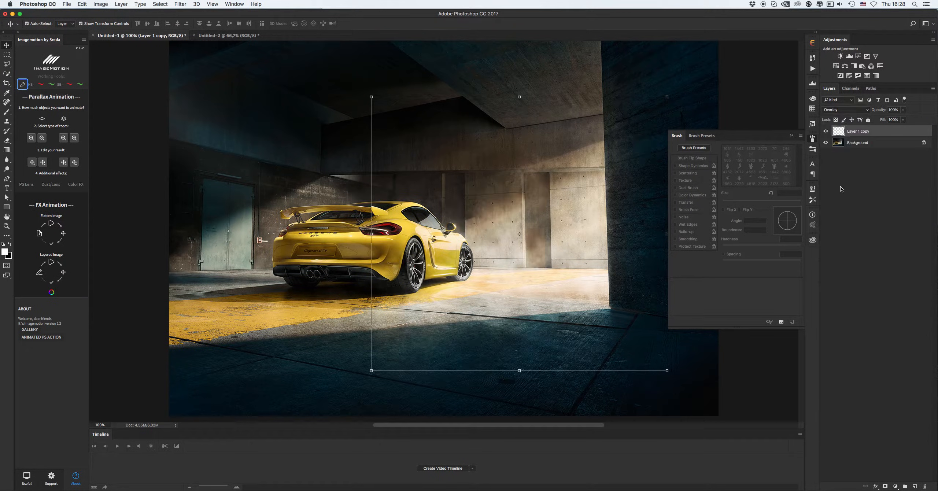
pyautogui.moveTo(585, 185); pyautogui.dragTo(593, 170)
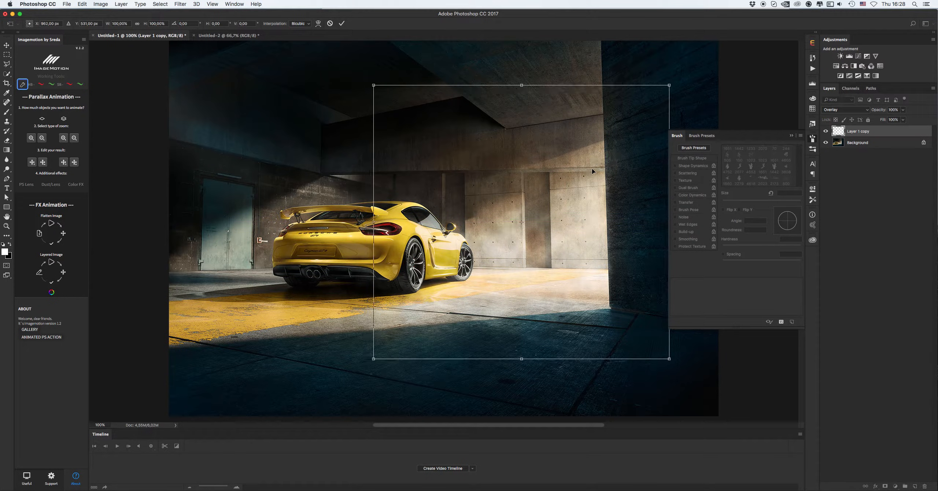
pyautogui.press('Return')
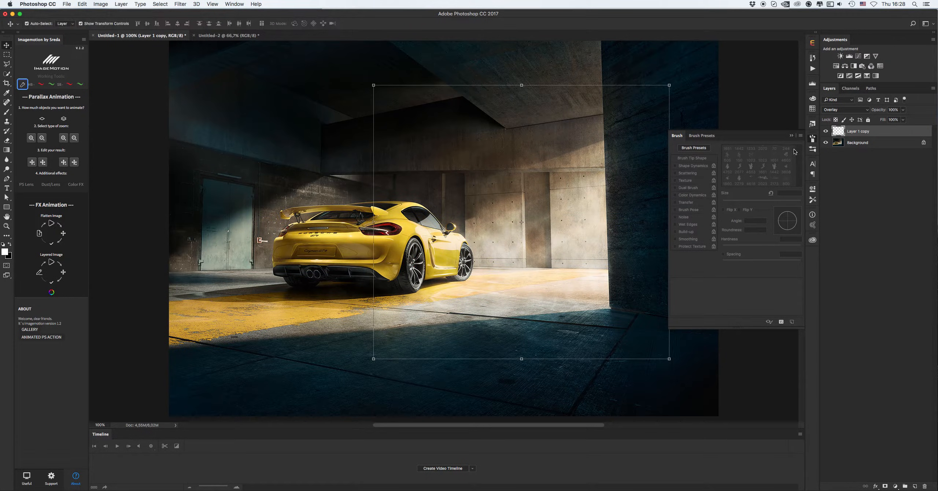
# Rename the smoke layer to "smoke 1"
pyautogui.doubleClick(857, 131)
pyautogui.write('smoke 1')
pyautogui.press('Return')
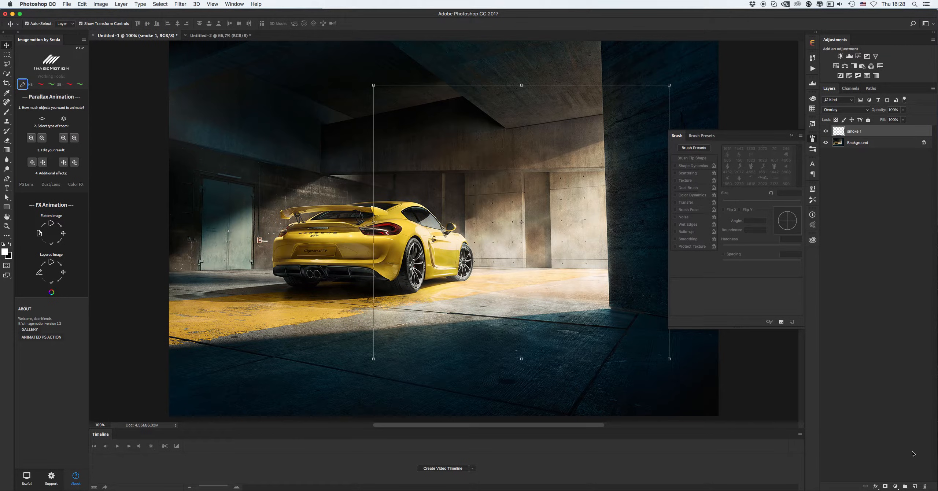
# Add another new layer and choose the 1205 px smoke brush preset
pyautogui.click(915, 486)
pyautogui.press('b')
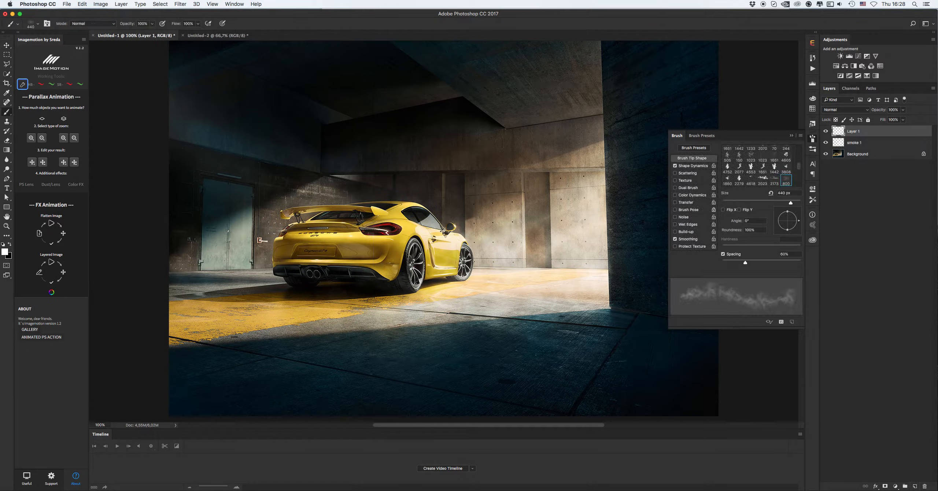
pyautogui.click(708, 135)
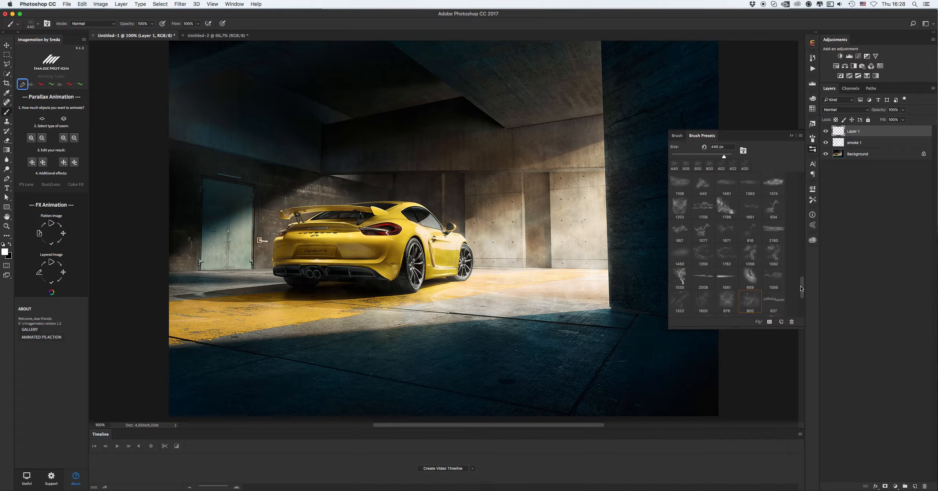
pyautogui.moveTo(802, 288); pyautogui.dragTo(801, 279)
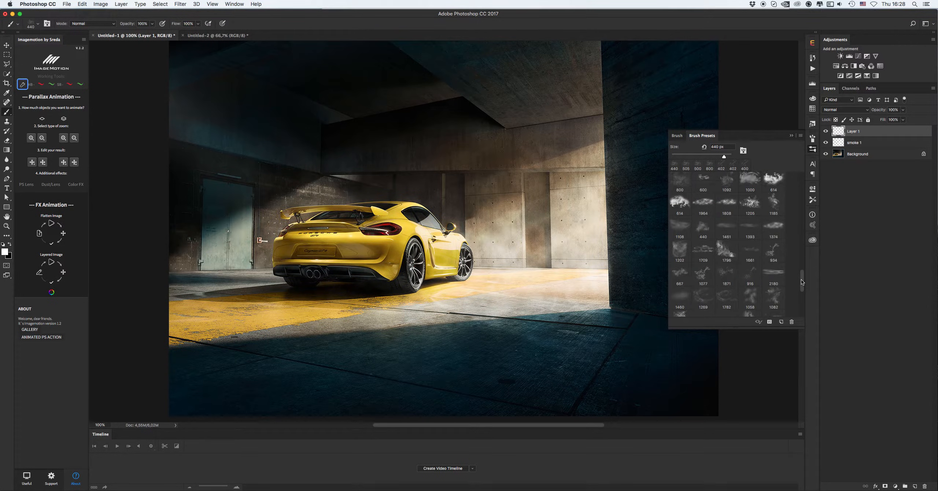
pyautogui.click(750, 203)
# Reduce the brush size to 500 px, testing and undoing smoke stamps near the doorway floor
pyautogui.click(578, 297)
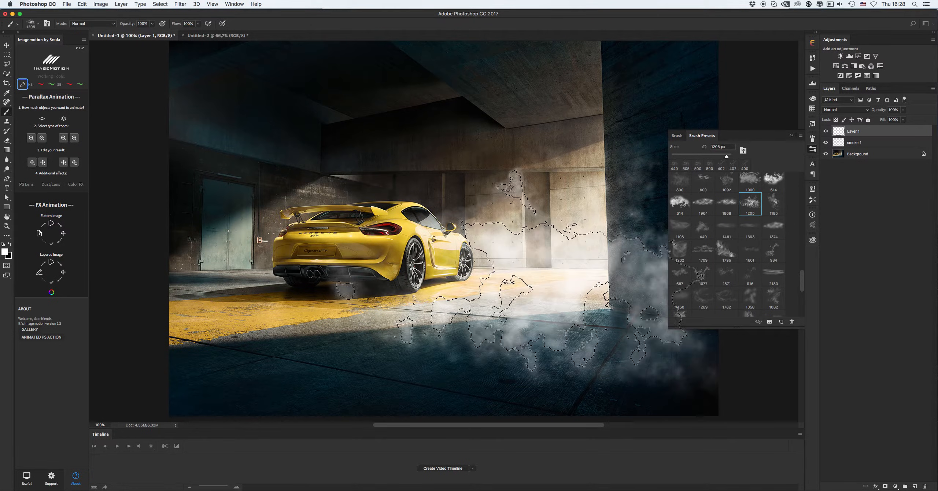
pyautogui.press('super+z')
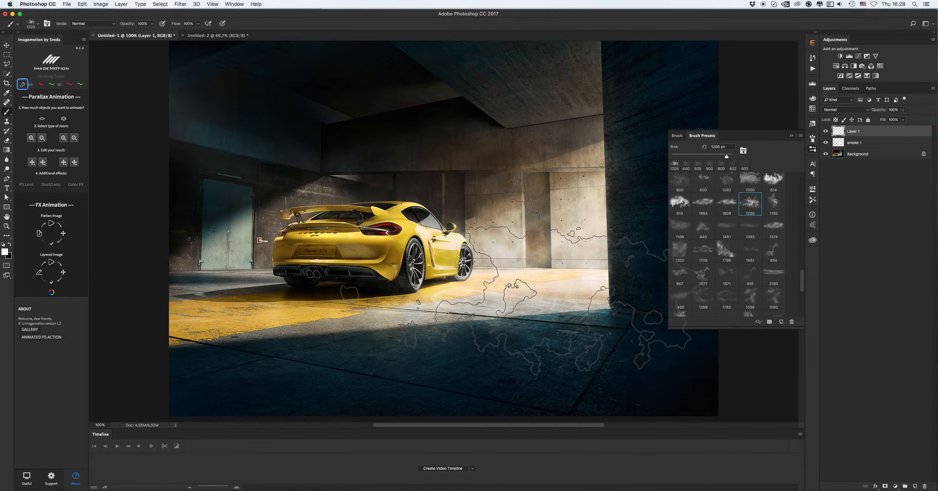
pyautogui.press('[')
pyautogui.press('[')
pyautogui.press('[')
pyautogui.press('[')
pyautogui.press('[')
pyautogui.click(521, 322)
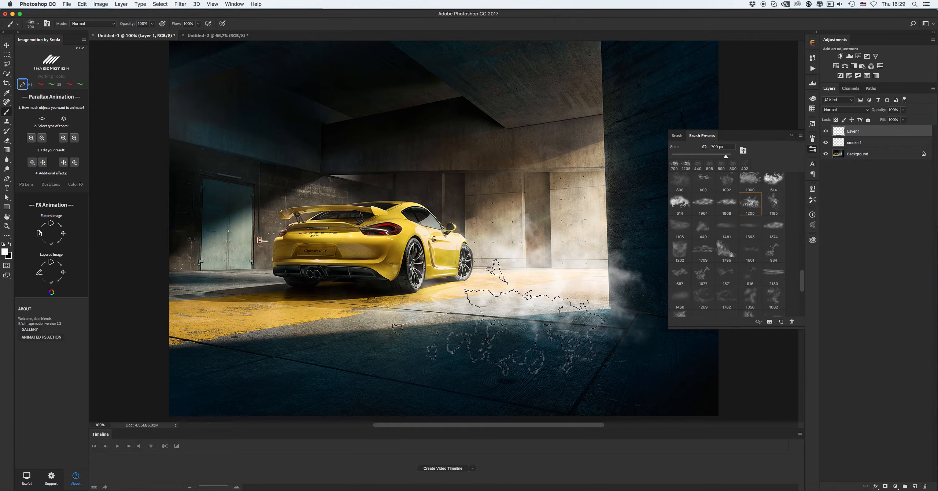
pyautogui.press('super+z')
pyautogui.press('[')
pyautogui.press('[')
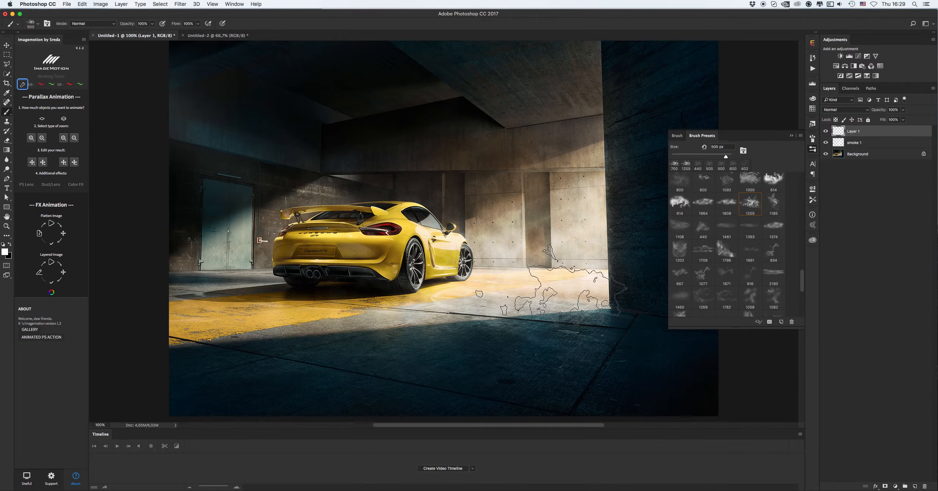
# Stamp smoke with the brush at about 400 px along the doorway floor and behind the car, undoing unwanted stamps
pyautogui.click(551, 282)
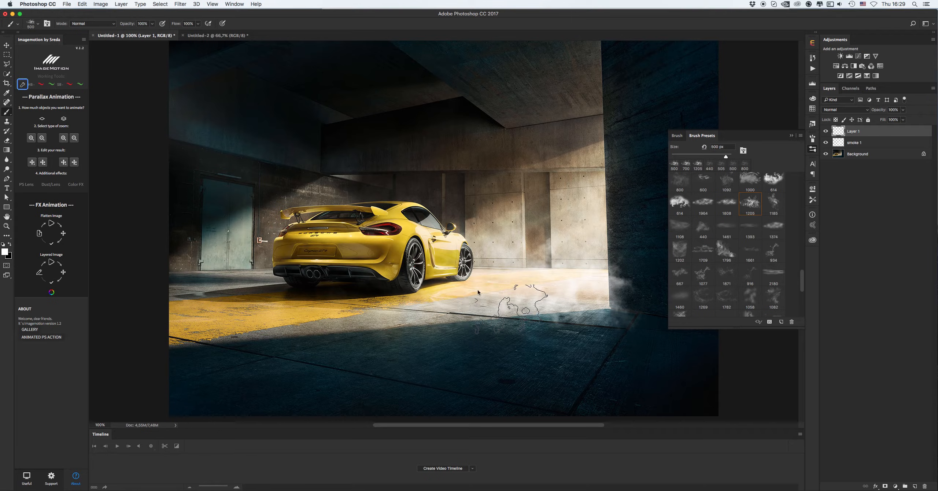
pyautogui.rightClick(505, 303)
pyautogui.moveTo(506, 303); pyautogui.dragTo(483, 307)
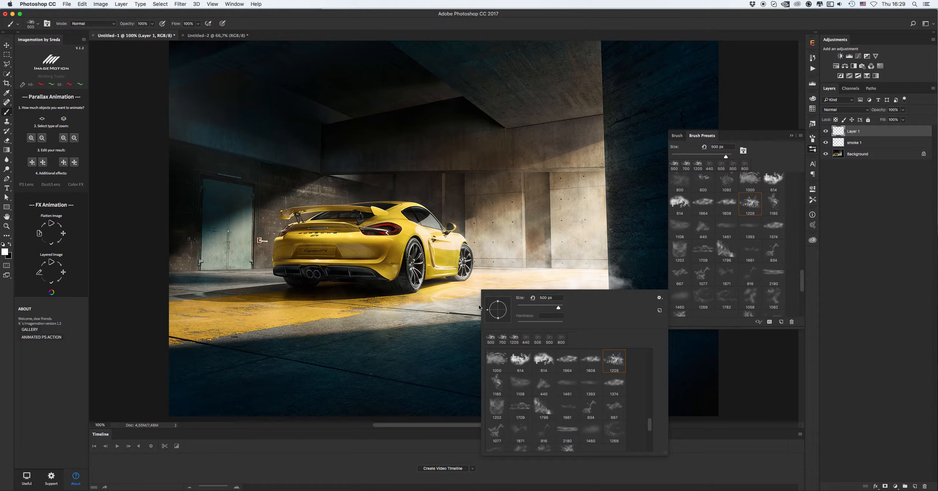
pyautogui.click(480, 308)
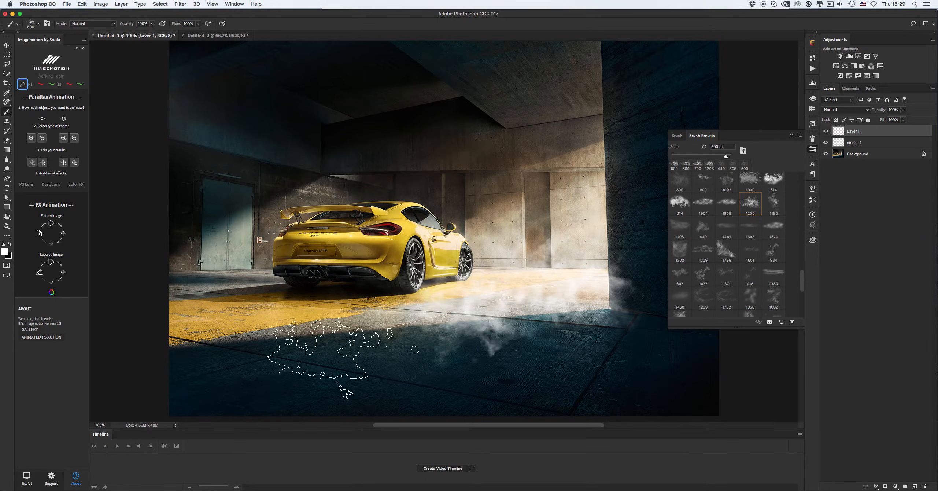
pyautogui.press('super+z')
pyautogui.press('super+z')
pyautogui.press('super+z')
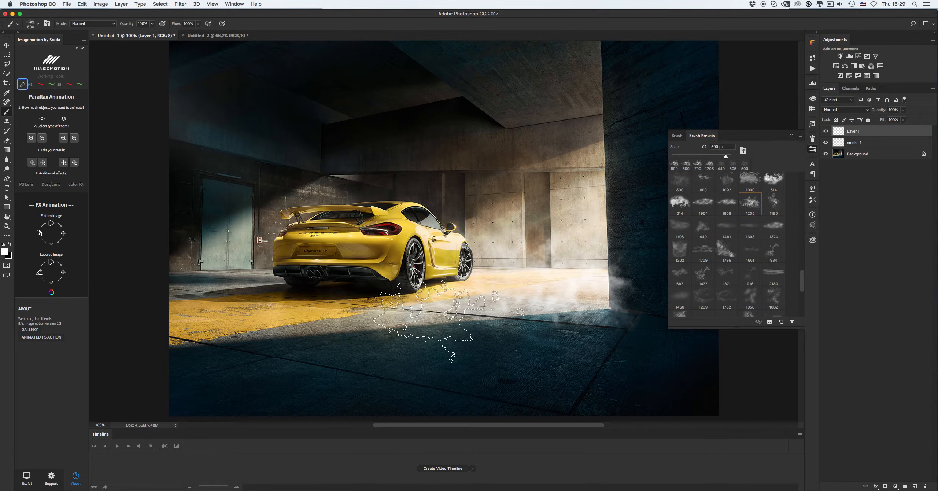
pyautogui.press('[')
pyautogui.click(479, 307)
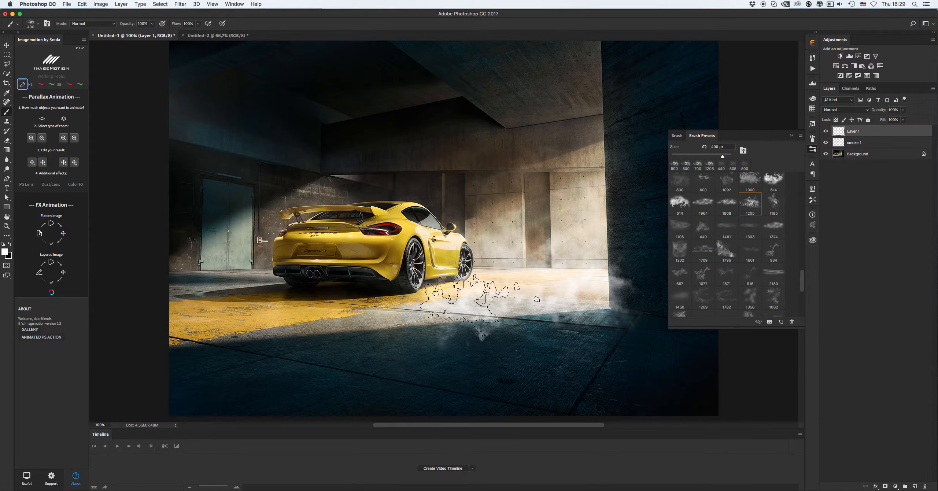
pyautogui.press('super+z')
pyautogui.click(625, 298)
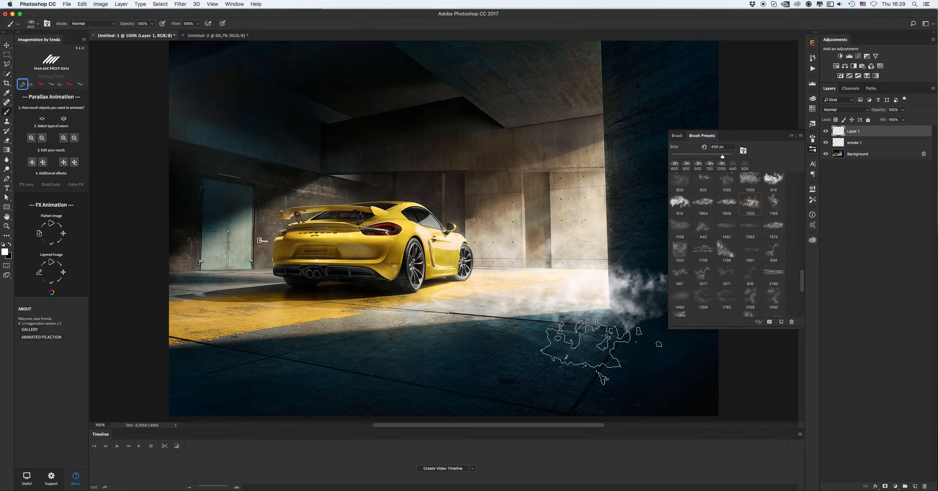
pyautogui.click(440, 333)
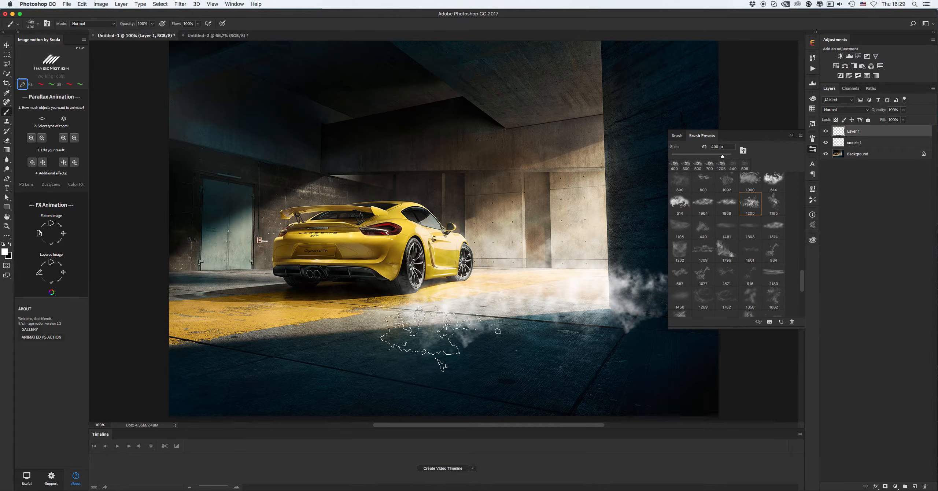
# Rename the newly painted layer to "smoke 2"
pyautogui.press('v')
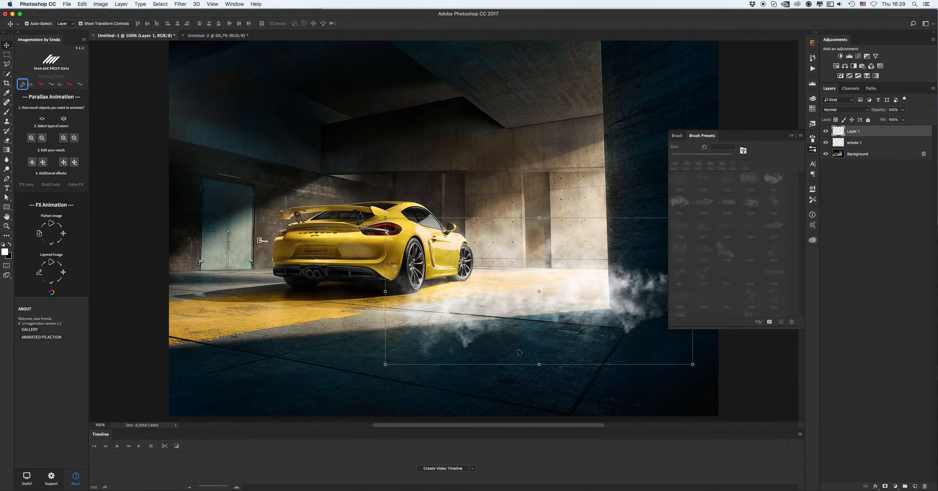
pyautogui.doubleClick(854, 131)
pyautogui.write('smoke 2')
pyautogui.press('Return')
# Add a new layer and name it "smoke 3"
pyautogui.click(915, 486)
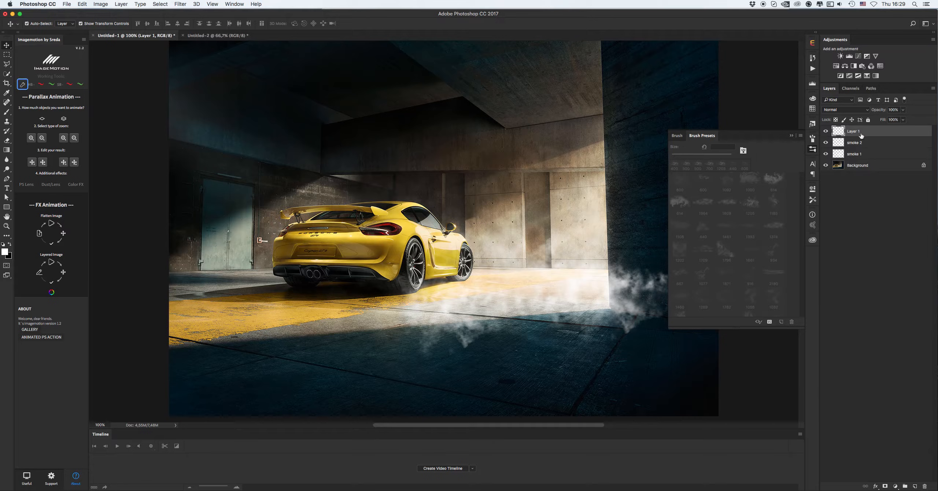
pyautogui.doubleClick(853, 132)
pyautogui.write('smoke 3')
pyautogui.press('Return')
# Choose the 1185 smoke brush preset at about 324 px and test a stamp on the back wall, undoing it
pyautogui.press('b')
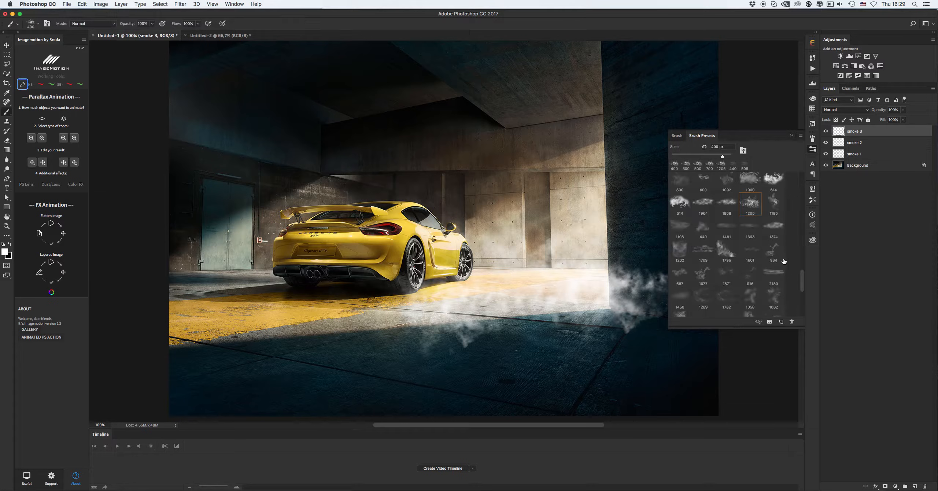
pyautogui.click(775, 203)
pyautogui.click(720, 155)
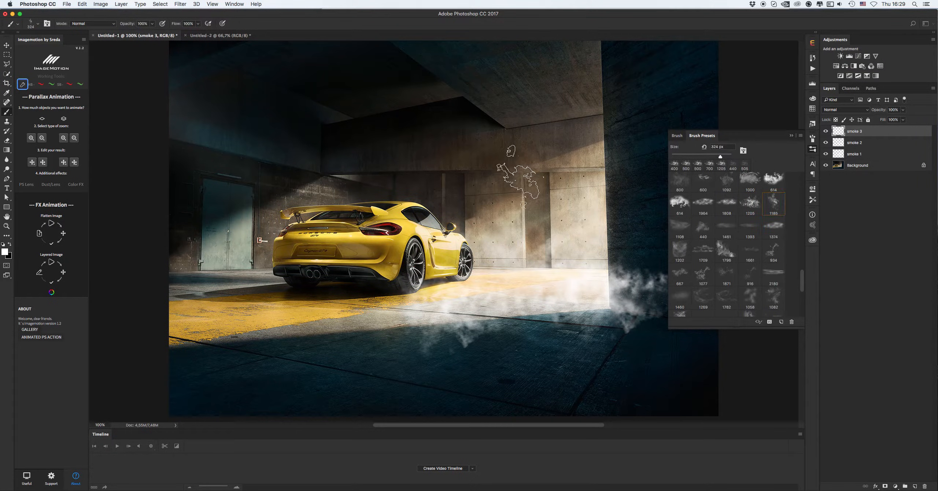
pyautogui.click(517, 176)
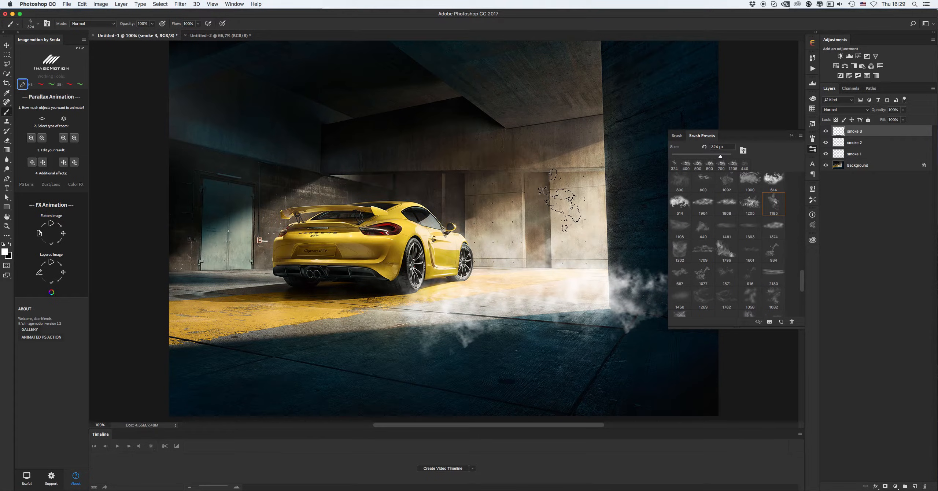
pyautogui.press(']')
pyautogui.press(']')
pyautogui.press(']')
pyautogui.click(508, 176)
pyautogui.press('super+z')
# Set the brush's angle jitter to 43% and its spacing to 44% in the brush settings
pyautogui.press('F5')
pyautogui.click(694, 167)
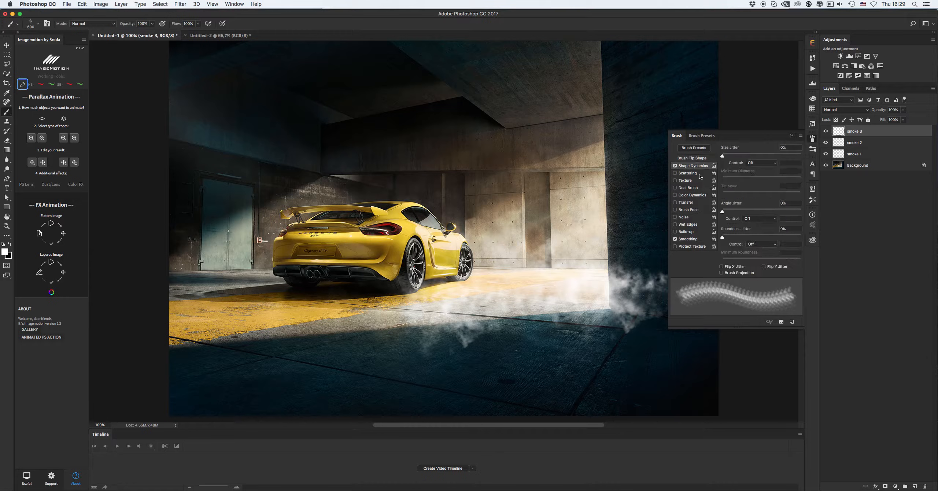
pyautogui.moveTo(734, 210); pyautogui.dragTo(756, 211)
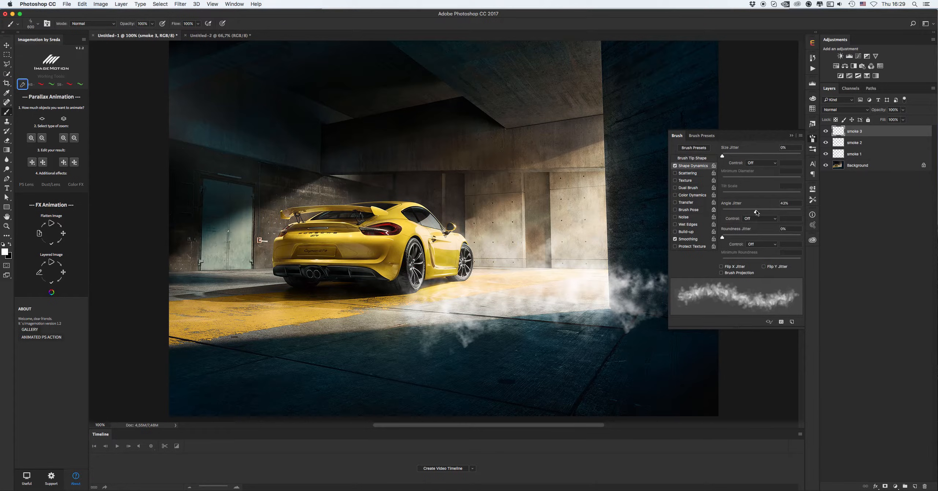
pyautogui.click(692, 157)
pyautogui.moveTo(734, 262); pyautogui.dragTo(739, 262)
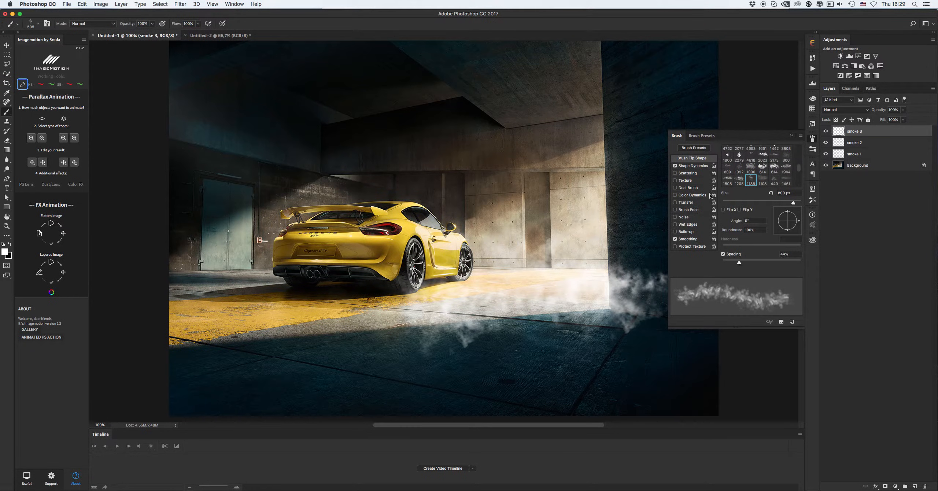
# Raise the spacing to 73% and the brush size to 1100 px, then stamp a smoke cloud on the back wall beside the doorway
pyautogui.click(704, 168)
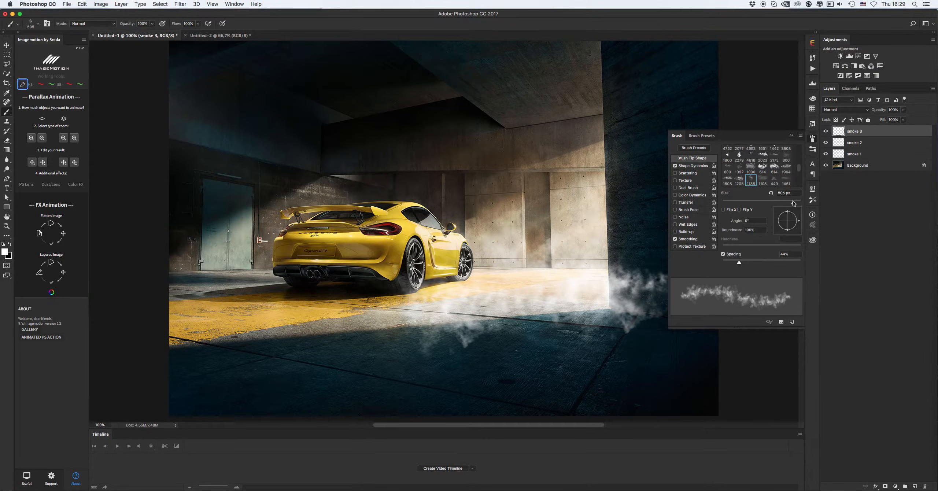
pyautogui.moveTo(793, 203); pyautogui.dragTo(787, 203)
pyautogui.click(520, 212)
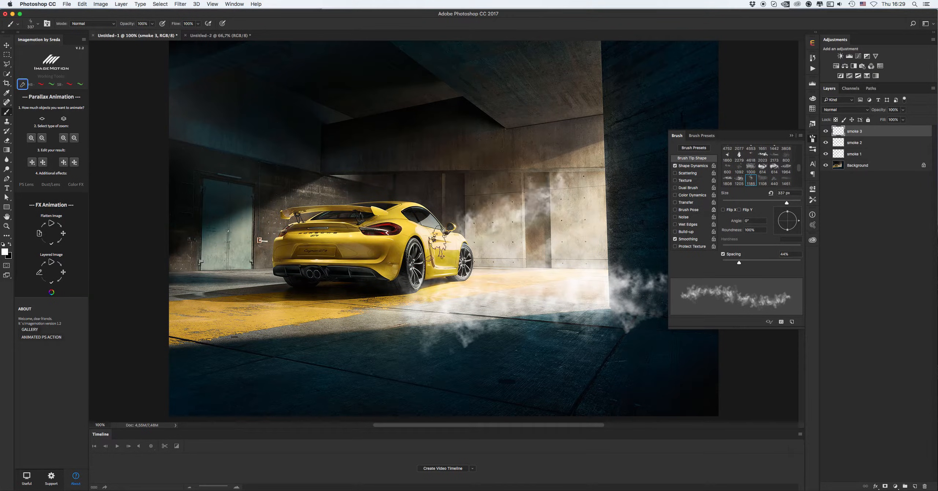
pyautogui.press('super+z')
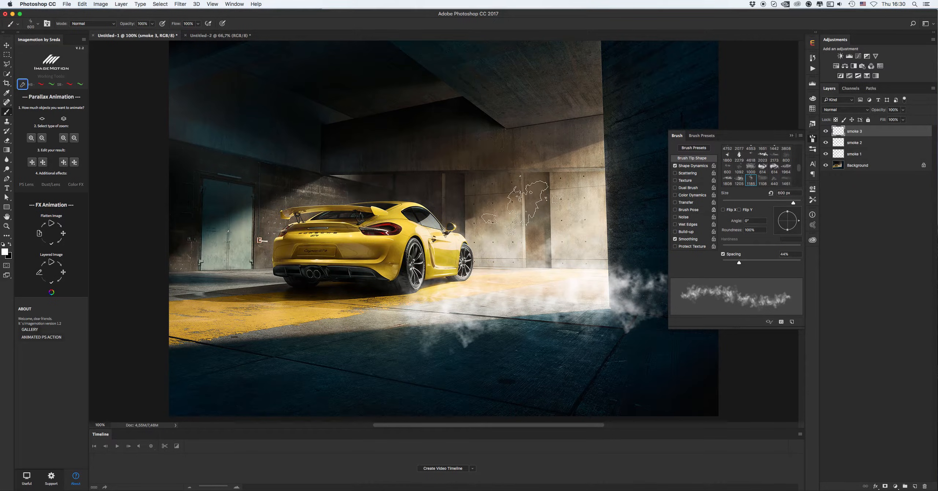
pyautogui.moveTo(743, 262); pyautogui.dragTo(745, 260)
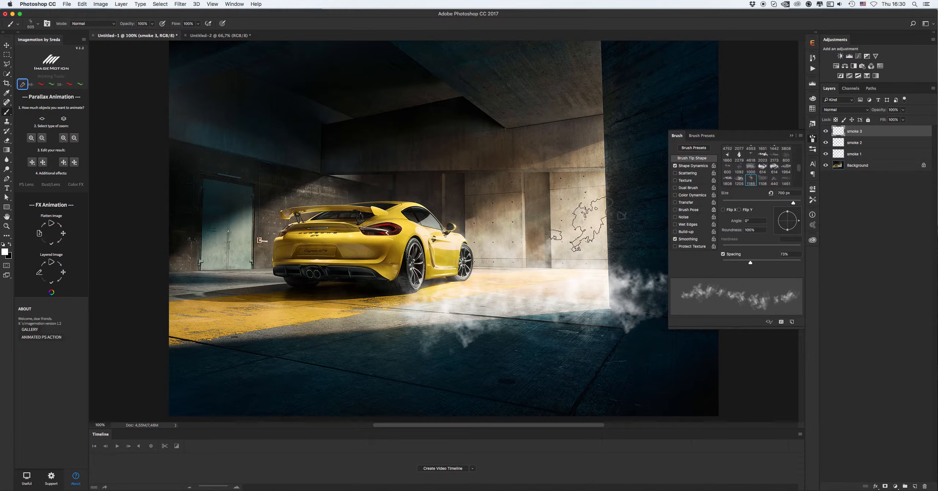
pyautogui.press(']')
pyautogui.press(']')
pyautogui.press(']')
pyautogui.press(']')
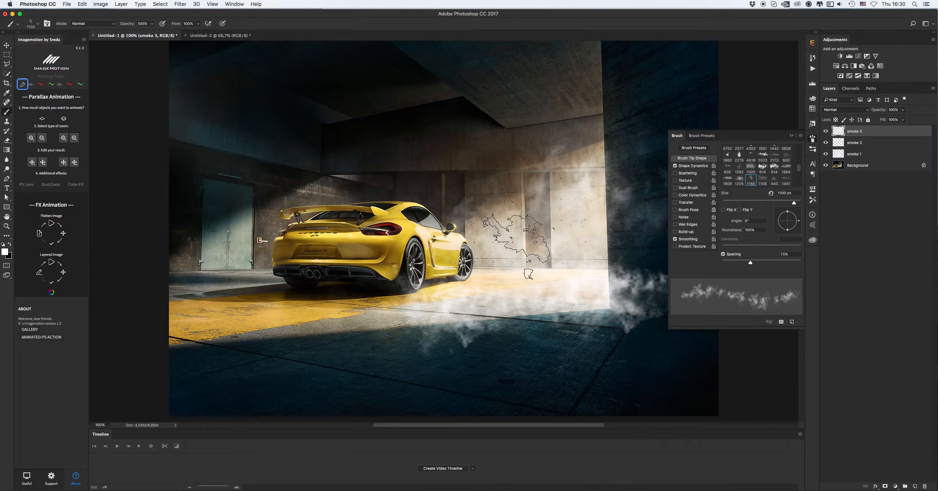
pyautogui.click(436, 253)
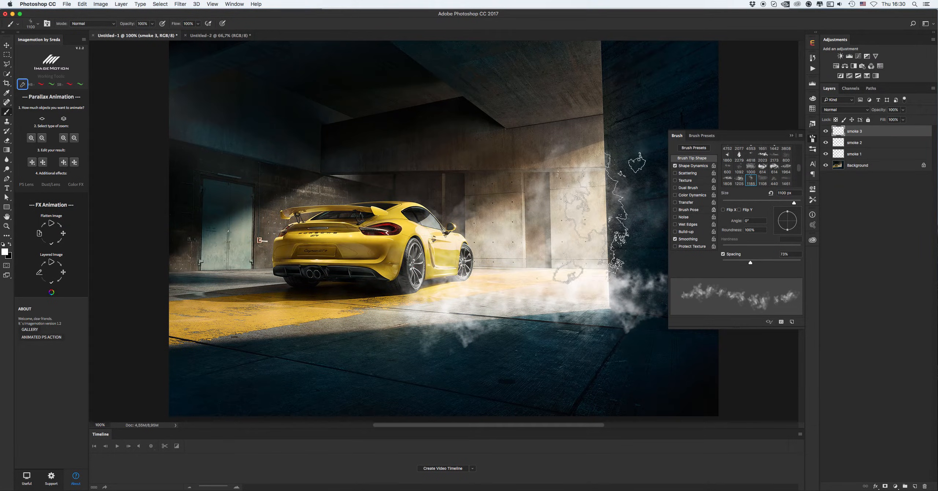
# Select the smoke 1 layer and hide the smoke 2 and smoke 3 layers
pyautogui.press('v')
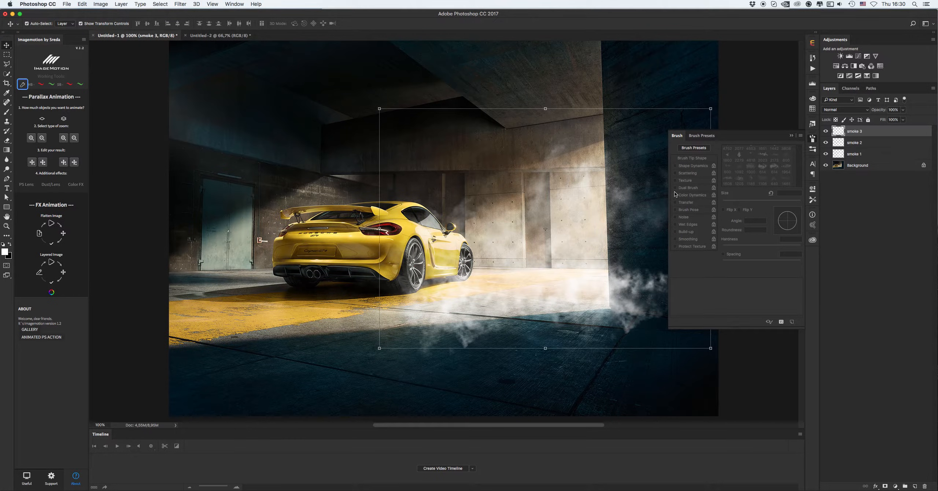
pyautogui.click(791, 136)
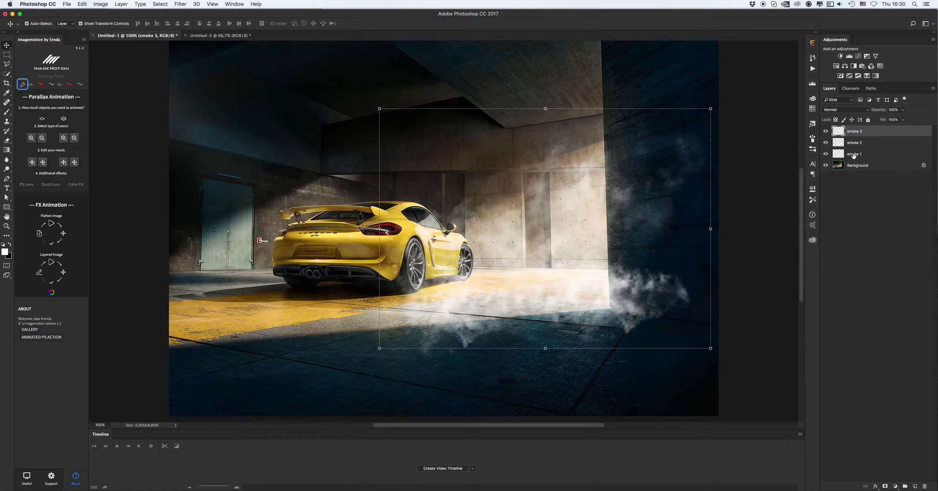
pyautogui.click(854, 154)
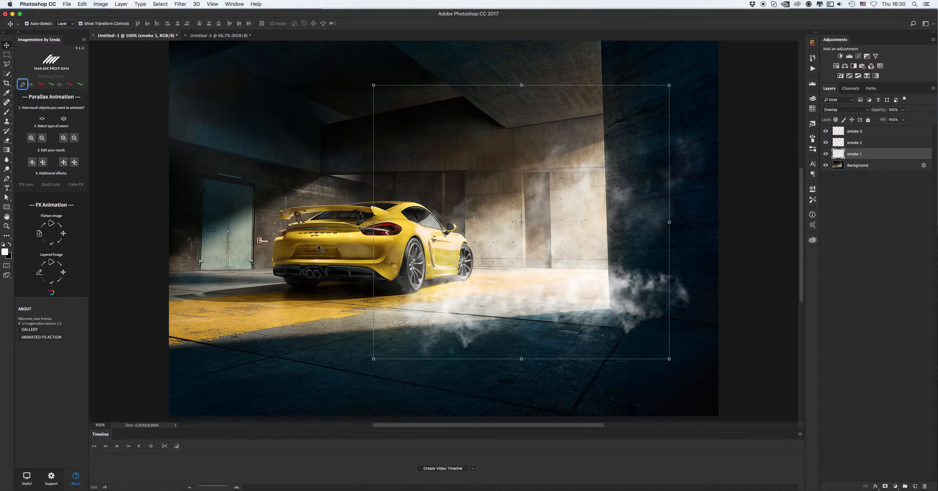
pyautogui.moveTo(826, 142); pyautogui.dragTo(826, 131)
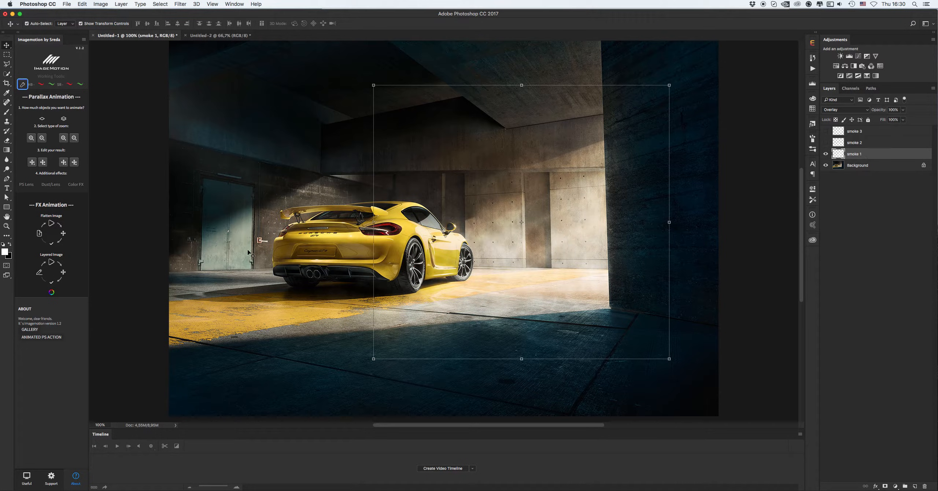
# Rename the smoke 1 layer to "animation" as required by the Layered Image animation
pyautogui.click(38, 274)
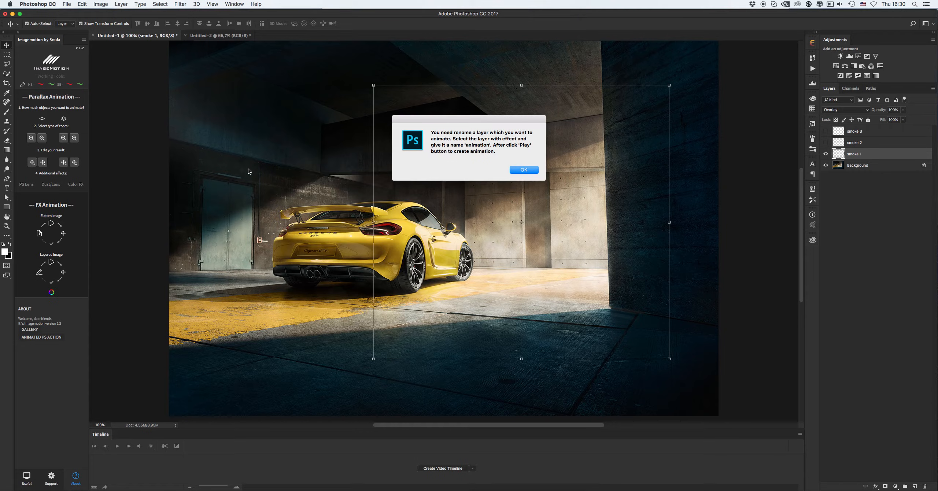
pyautogui.click(524, 170)
pyautogui.doubleClick(853, 154)
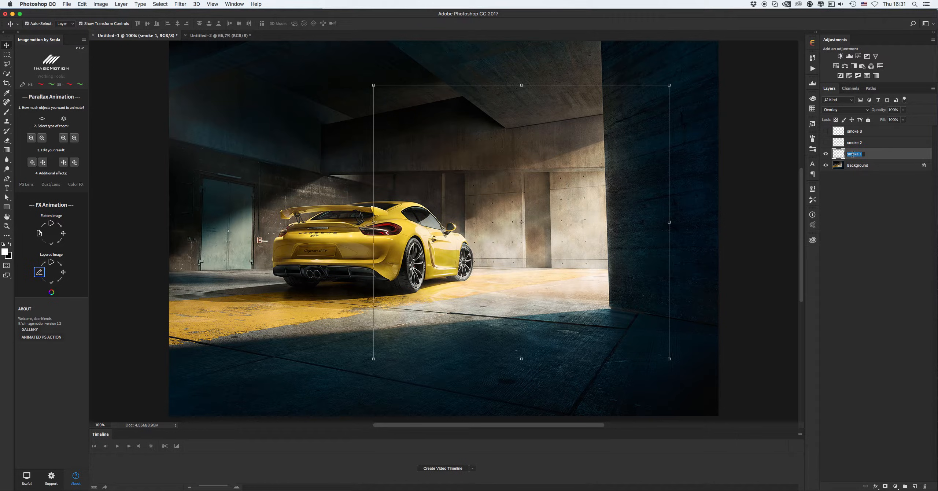
pyautogui.write('animation')
pyautogui.press('Return')
# Start the Layered Image animation and set its end point by moving the smoke layer slightly left and down
pyautogui.click(51, 263)
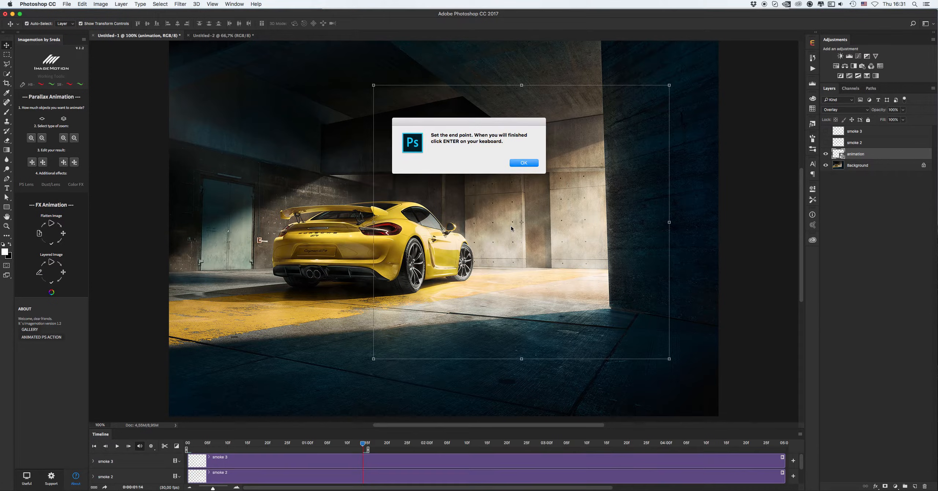
pyautogui.click(522, 165)
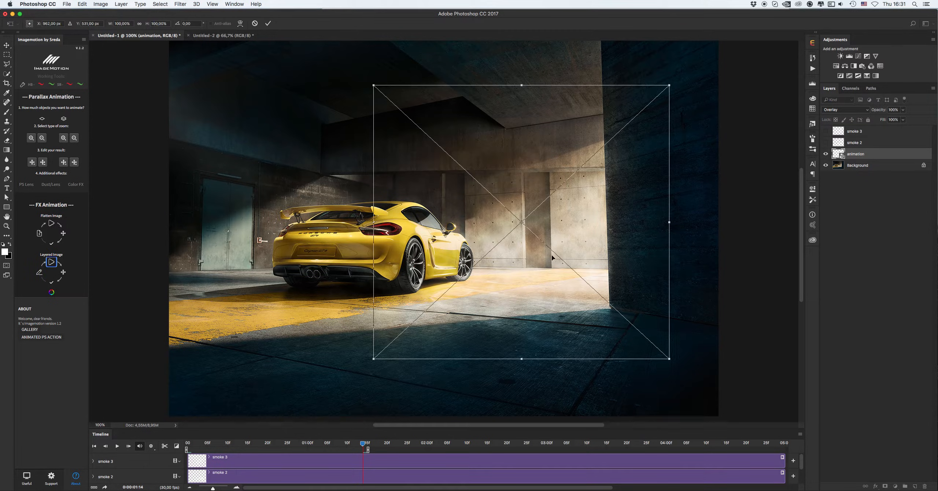
pyautogui.moveTo(578, 241); pyautogui.dragTo(547, 252)
pyautogui.press('Return')
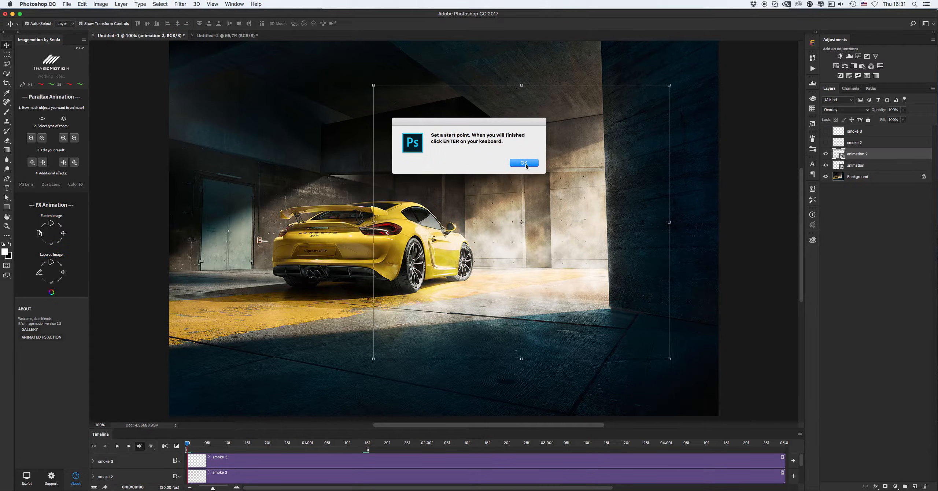
# Set the animation start point by moving the smoke layer up and to the right
pyautogui.click(525, 164)
pyautogui.moveTo(565, 256); pyautogui.dragTo(594, 244)
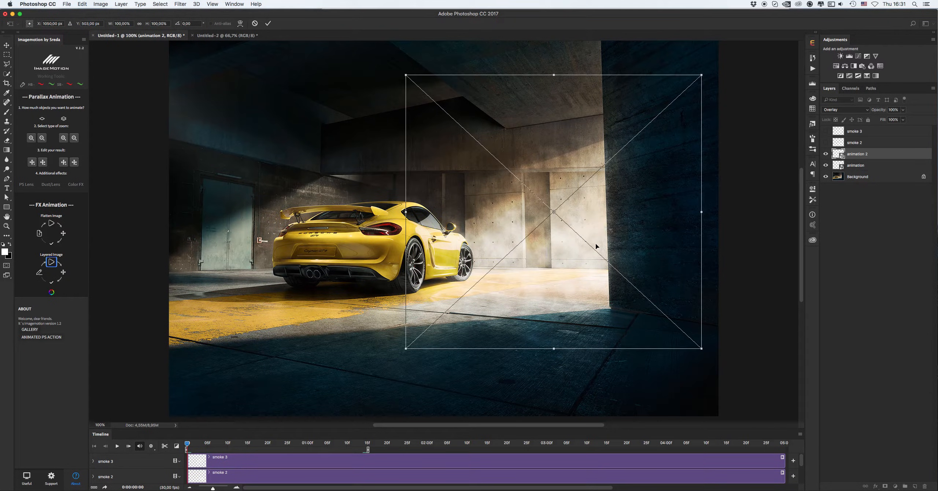
pyautogui.press('Return')
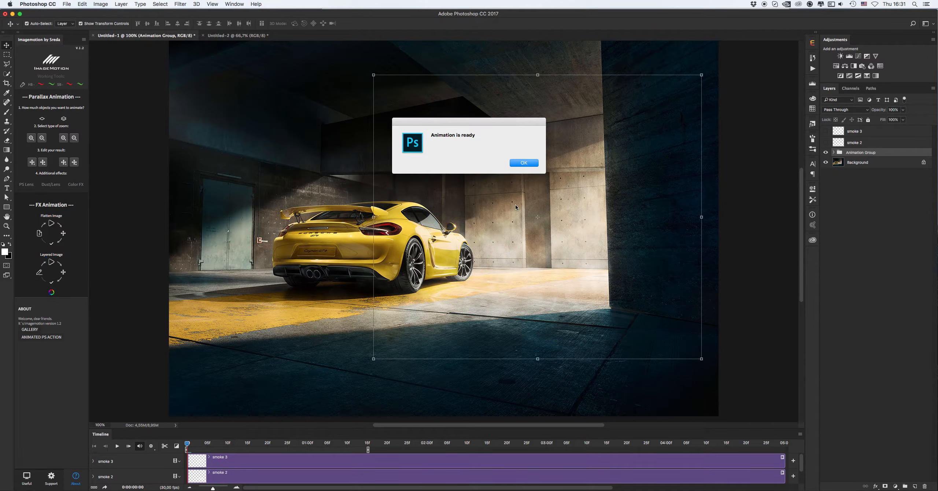
# Preview the smoke animation and finalize it into a ready animation group
pyautogui.click(530, 162)
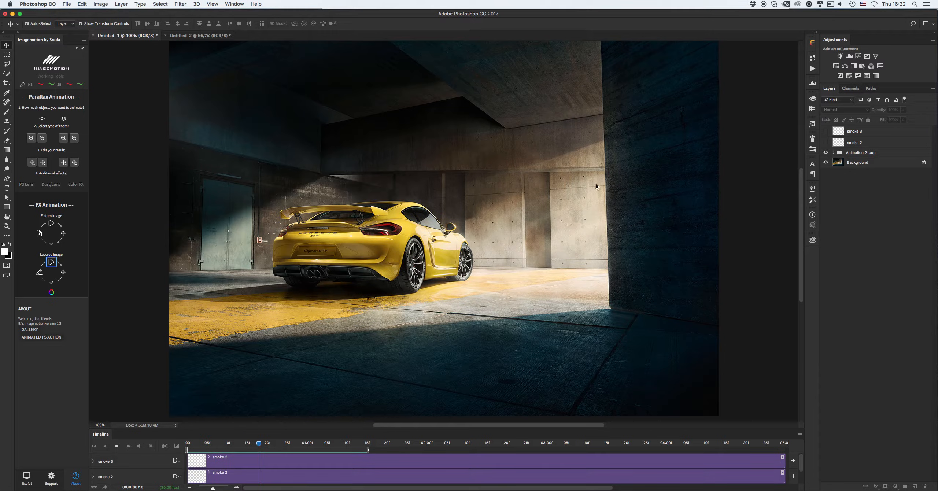
pyautogui.press('space')
pyautogui.click(51, 284)
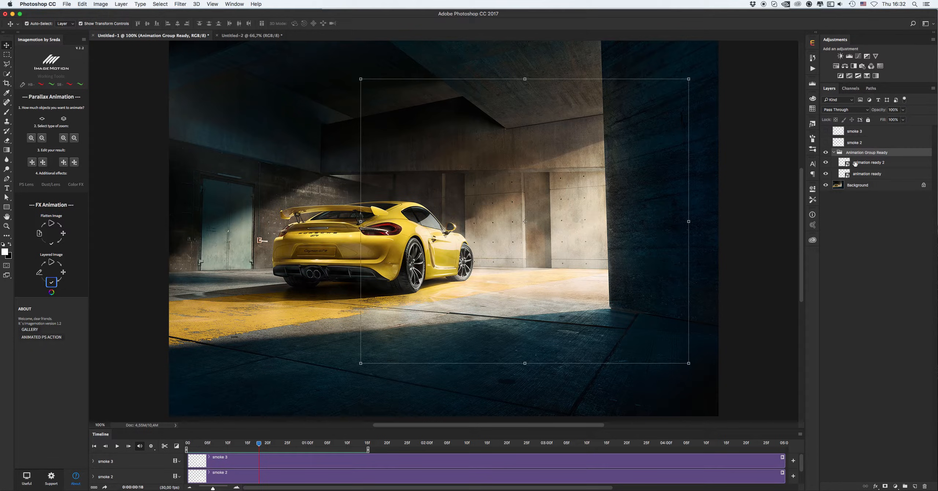
# Collapse the ready animation group, show and select the smoke 2 layer, and return the timeline to the start
pyautogui.click(834, 153)
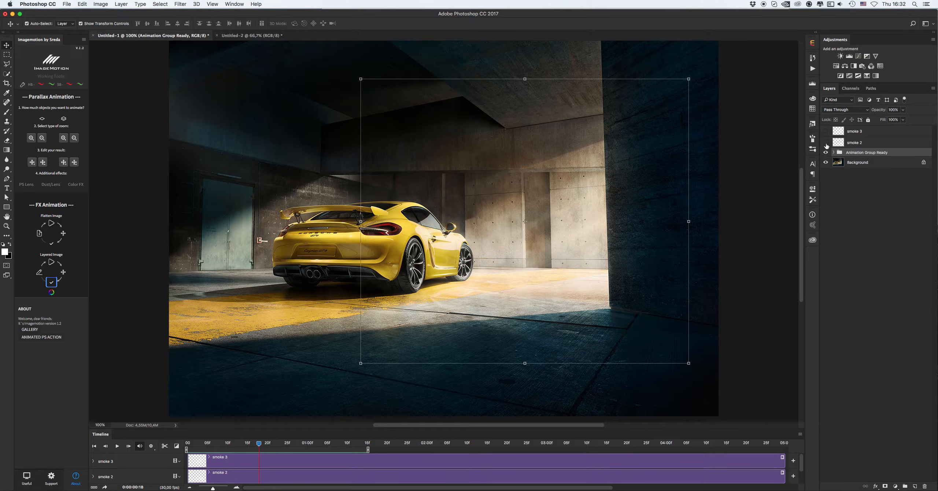
pyautogui.click(825, 143)
pyautogui.click(865, 143)
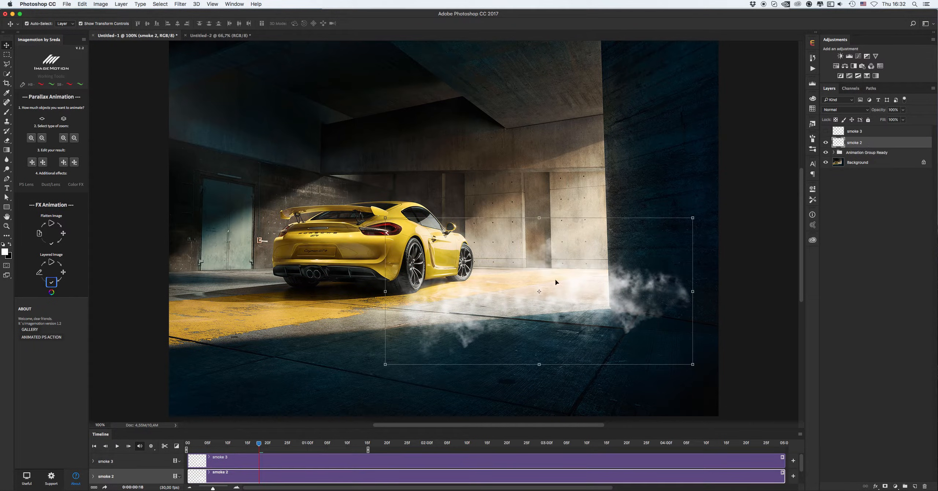
pyautogui.click(189, 446)
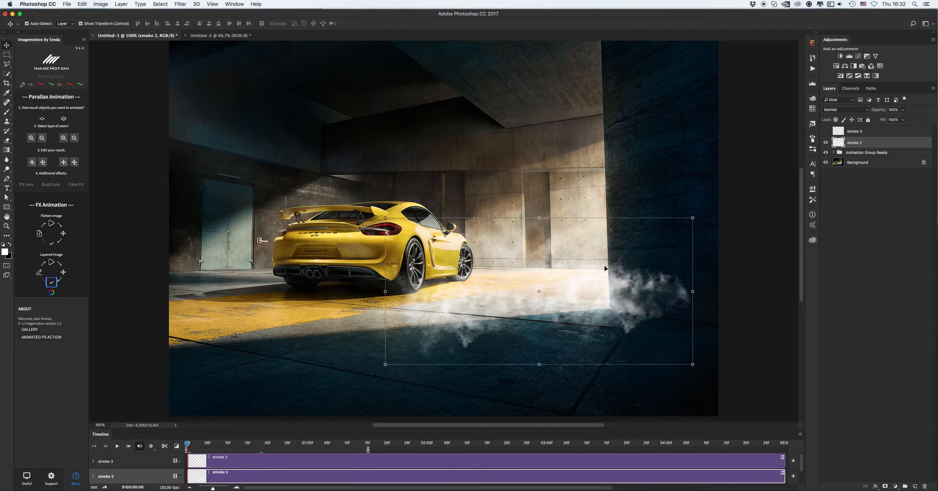
# Rename the smoke 2 layer to "animation" as required by the Layered Image animation
pyautogui.click(39, 272)
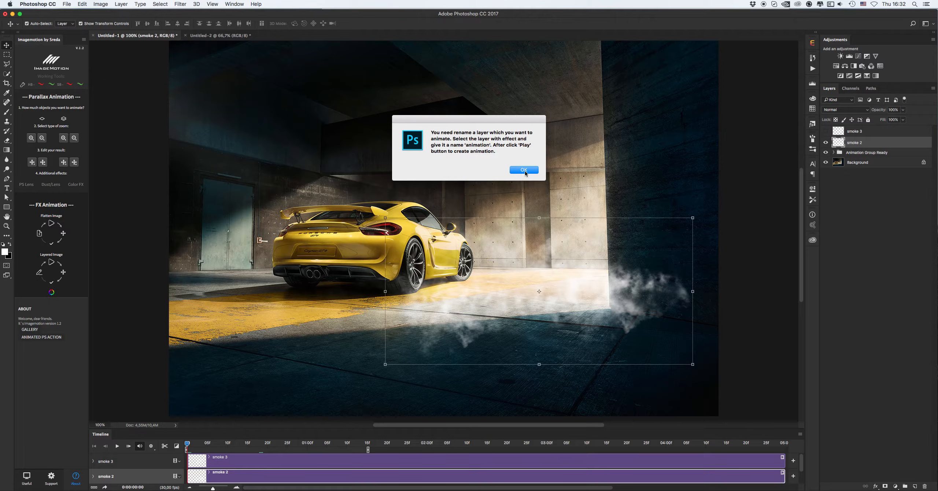
pyautogui.click(528, 172)
pyautogui.doubleClick(855, 143)
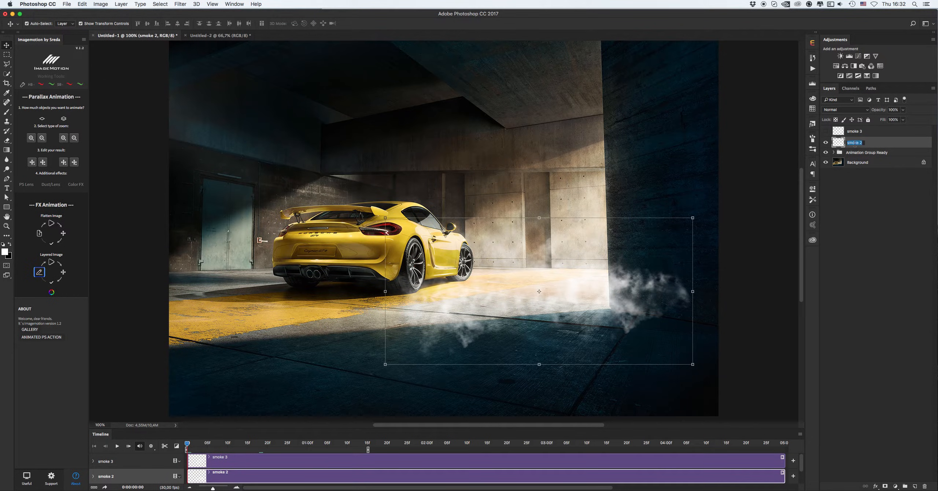
pyautogui.write('animation')
pyautogui.press('Return')
# Start the Layered Image animation and set its end point by moving the smoke layer slightly left
pyautogui.click(49, 263)
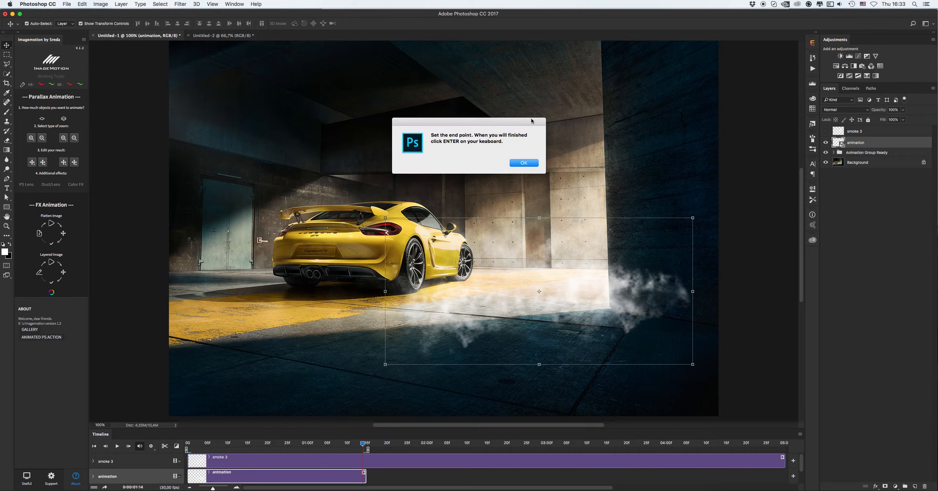
pyautogui.click(532, 164)
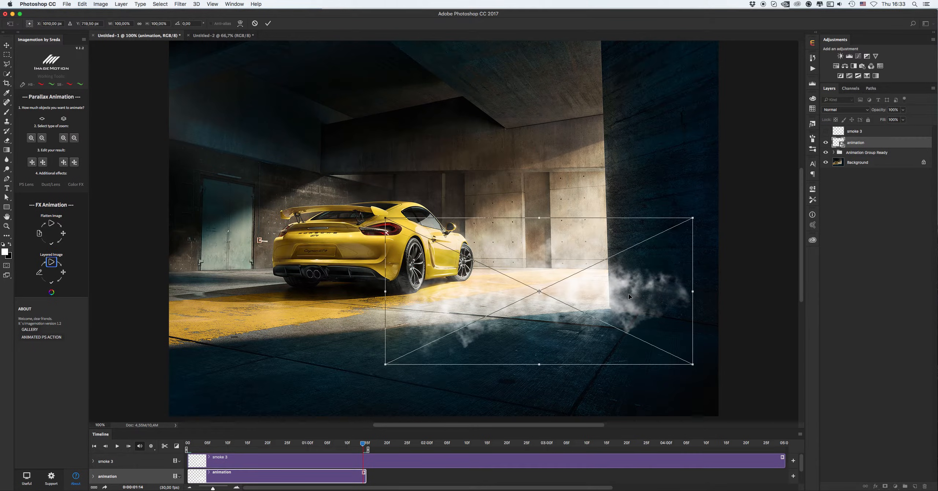
pyautogui.moveTo(631, 296); pyautogui.dragTo(612, 296)
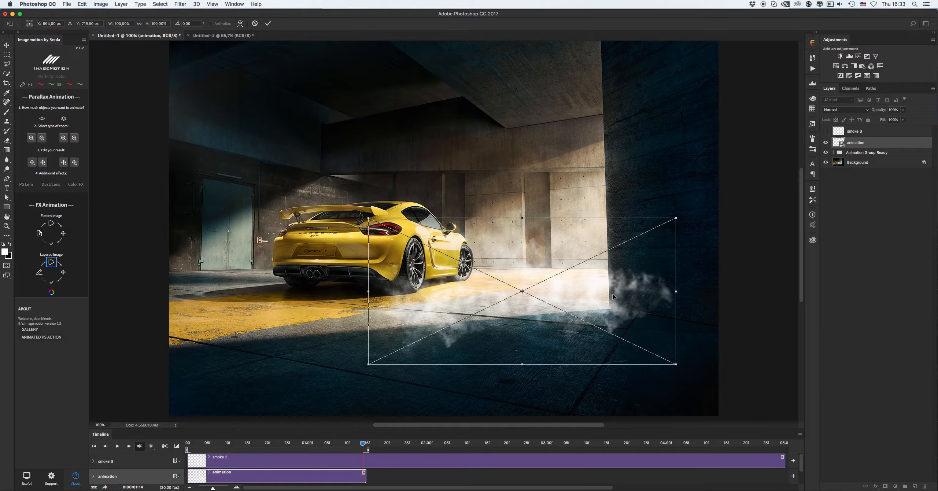
pyautogui.press('Return')
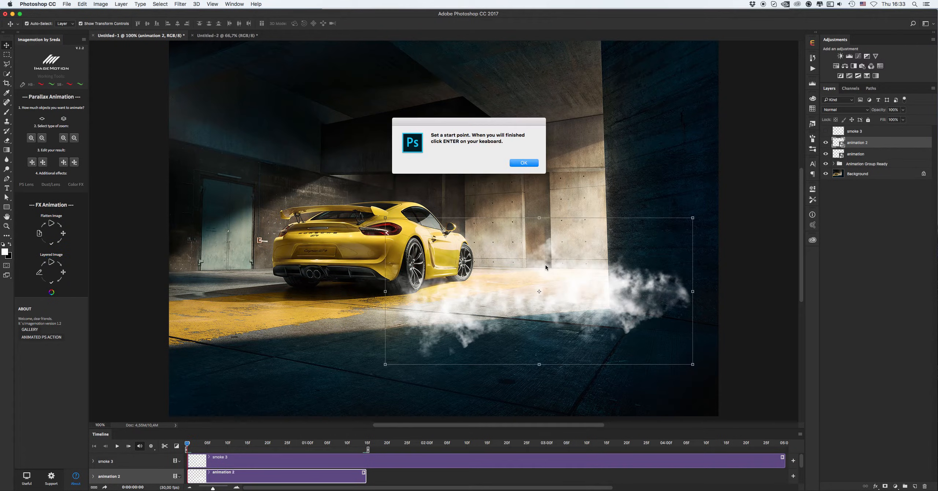
# Set the animation start point by moving the smoke layer to the right and finish the animation
pyautogui.click(527, 162)
pyautogui.moveTo(598, 301); pyautogui.dragTo(619, 301)
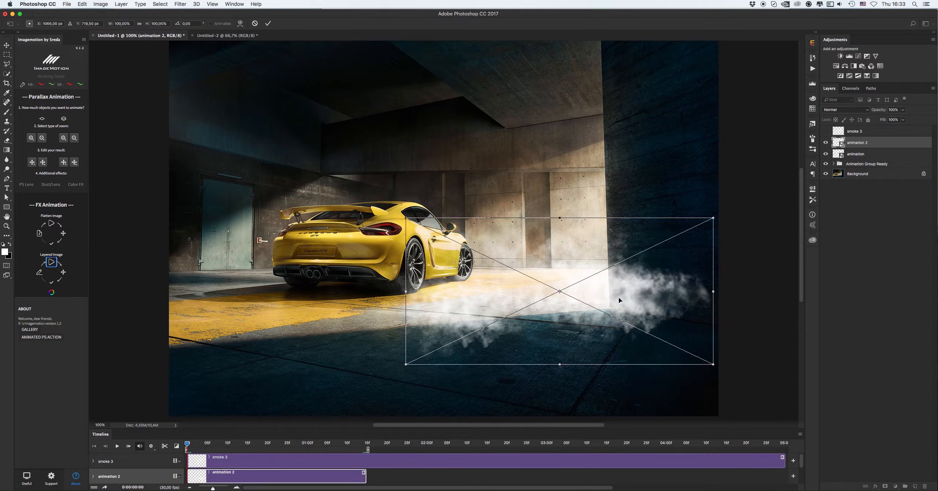
pyautogui.press('Return')
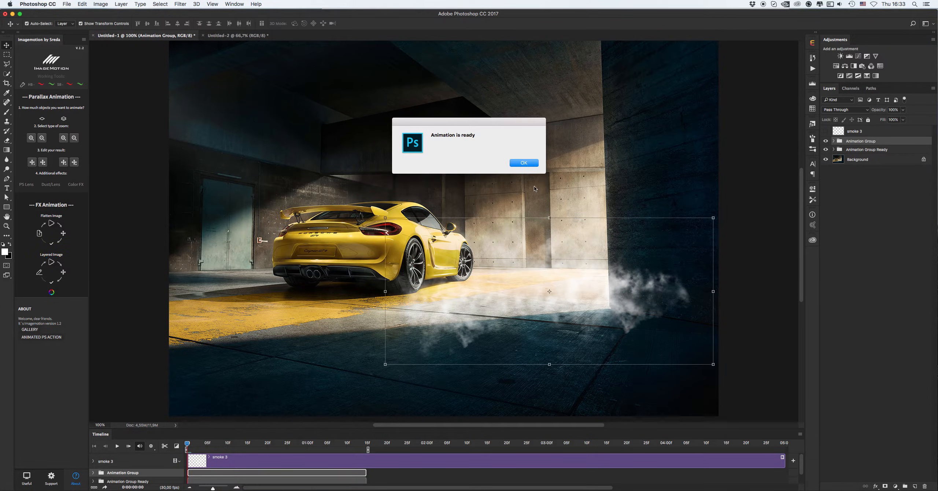
pyautogui.click(528, 164)
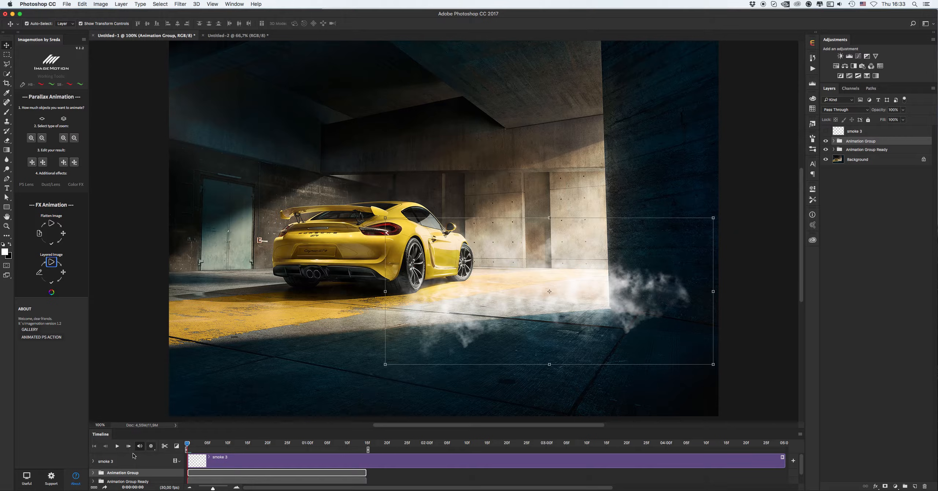
# Preview the smoke animation and finalize it into a ready animation group
pyautogui.click(124, 377)
pyautogui.click(116, 446)
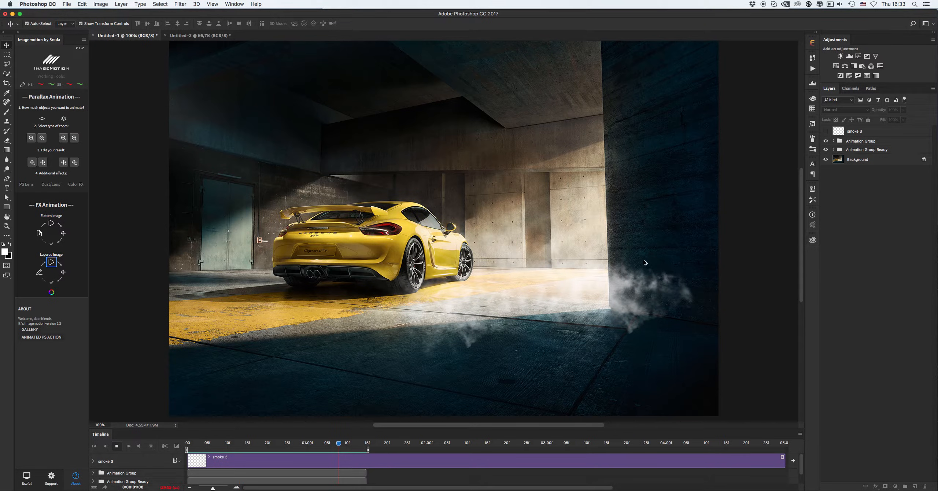
pyautogui.press('space')
pyautogui.click(51, 283)
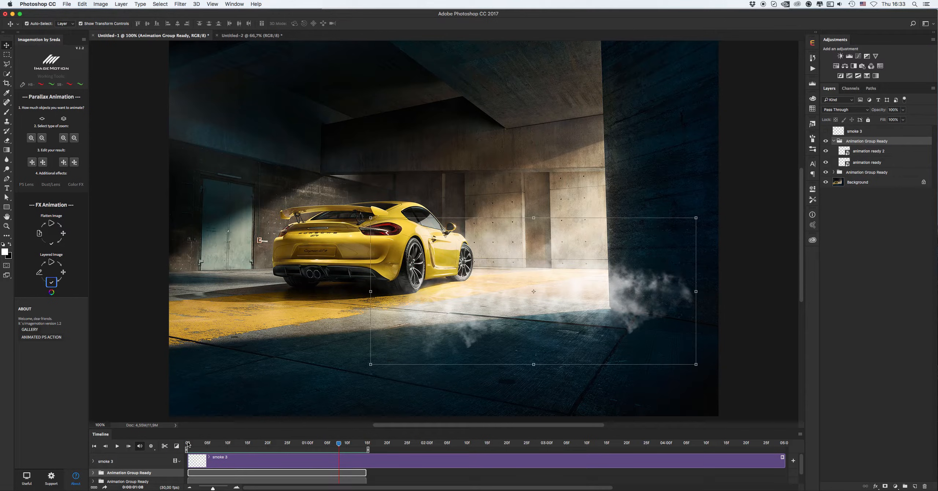
pyautogui.click(188, 444)
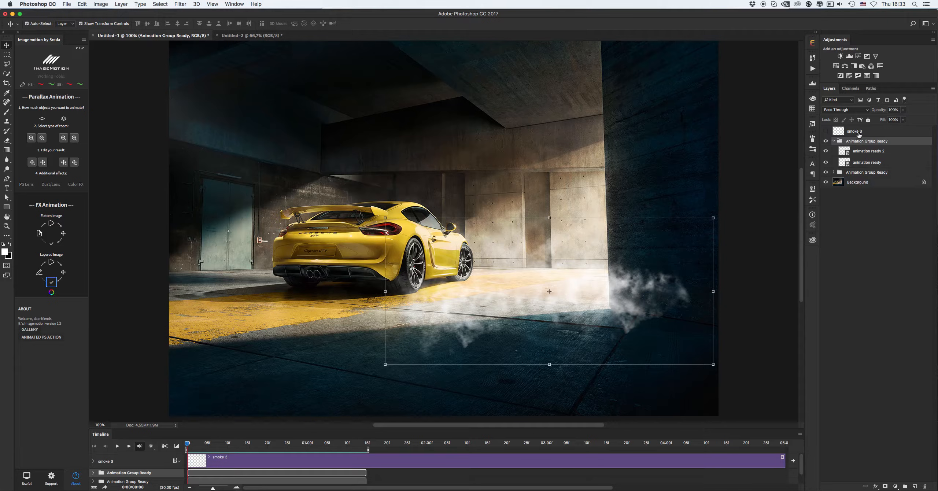
# Collapse and hide the finished animation groups, then show and select the smoke 3 layer
pyautogui.click(834, 142)
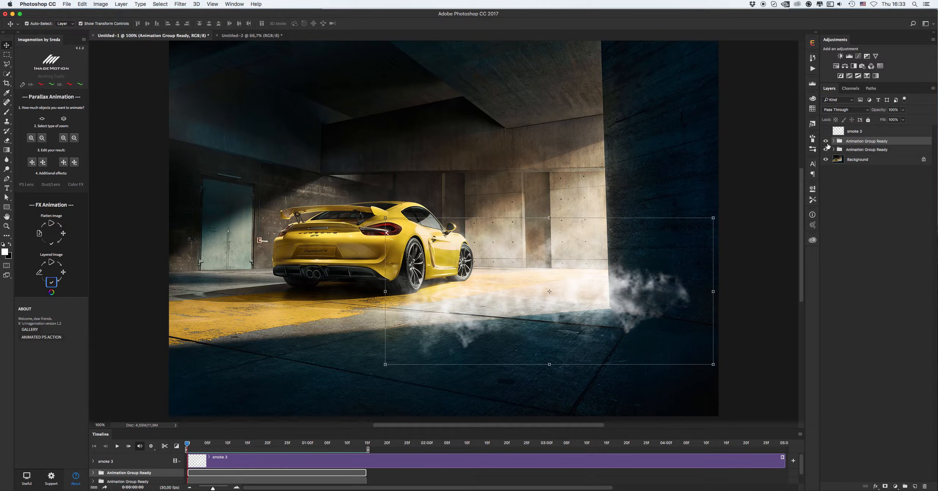
pyautogui.click(826, 149)
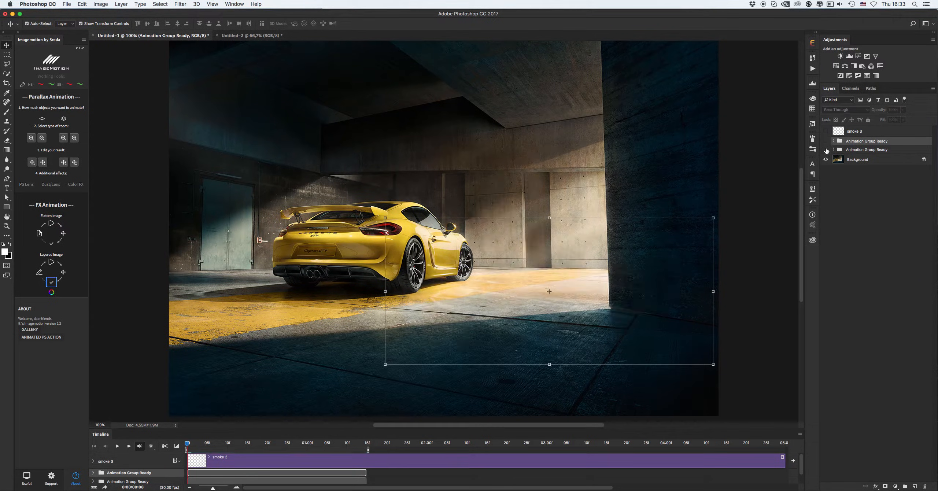
pyautogui.click(855, 132)
pyautogui.click(826, 131)
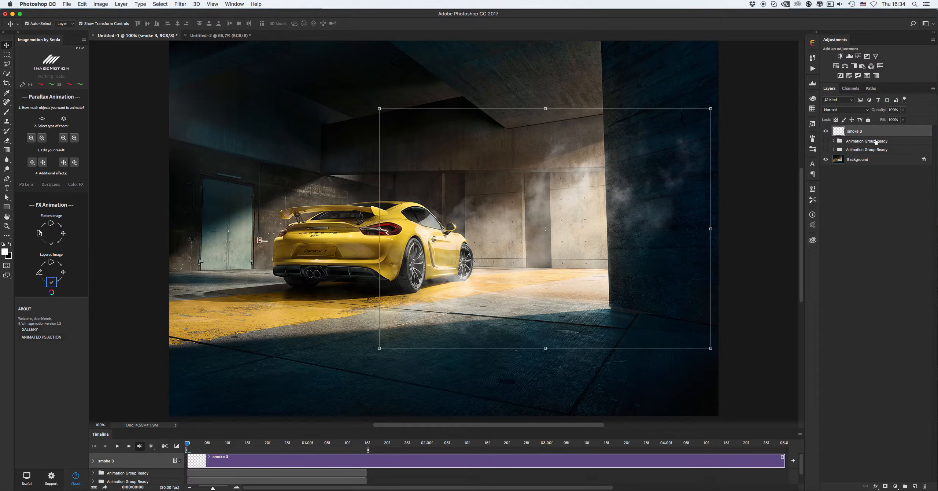
# Rename the smoke 3 layer to "animation"
pyautogui.doubleClick(854, 132)
pyautogui.write('animation')
pyautogui.press('Return')
# Start the Layered Image animation and set its end point by moving the smoke left and enlarging it to about 107%
pyautogui.click(51, 262)
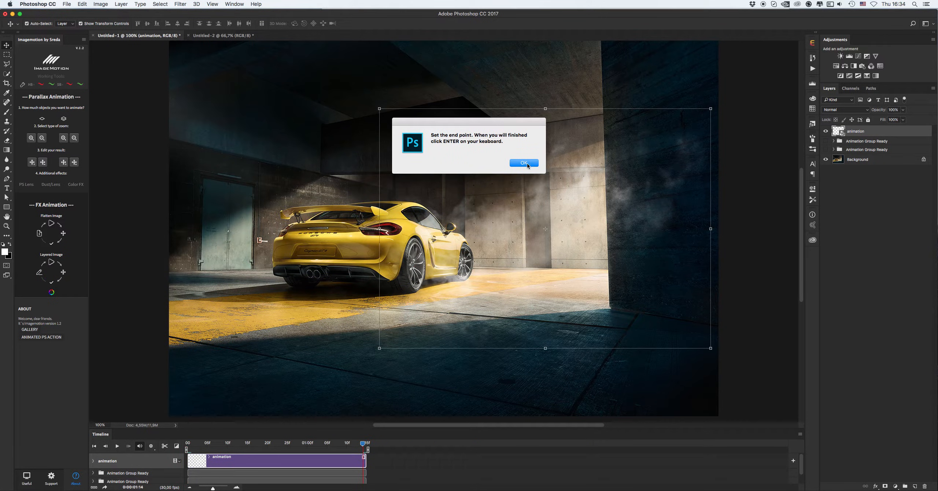
pyautogui.click(527, 162)
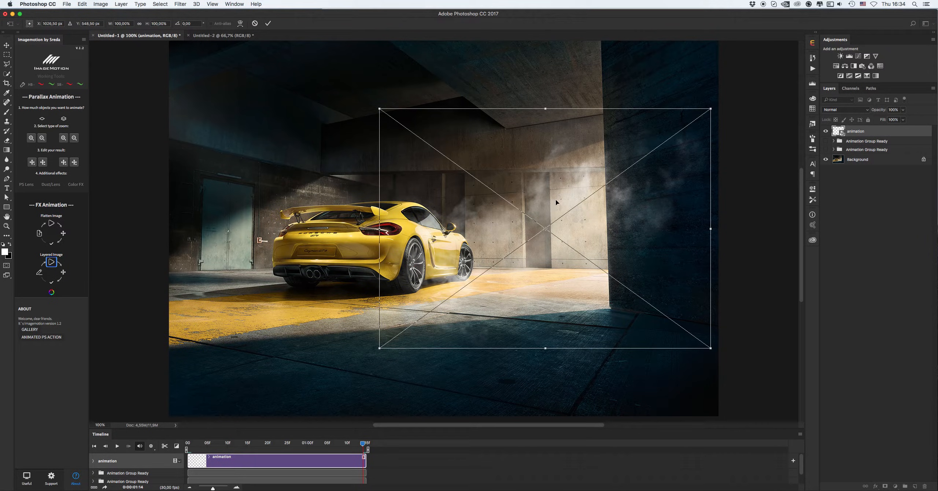
pyautogui.moveTo(555, 202); pyautogui.dragTo(530, 209)
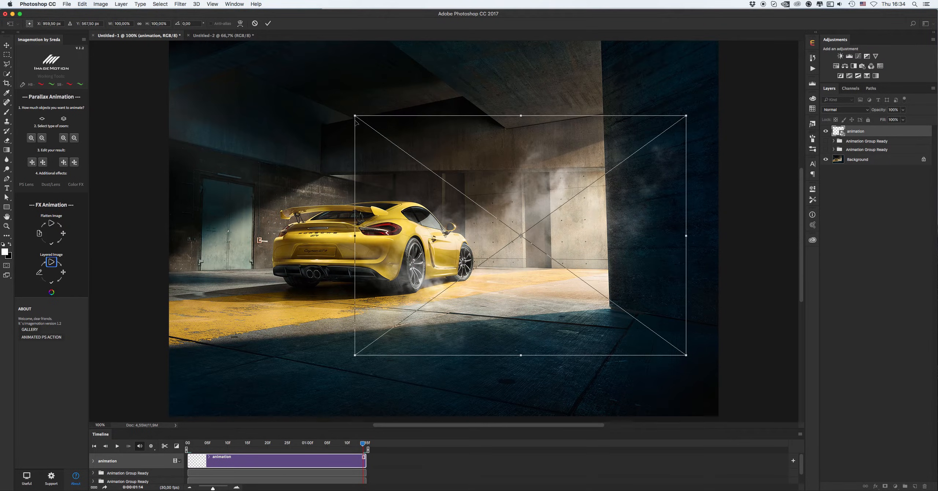
pyautogui.moveTo(354, 117); pyautogui.dragTo(335, 113)
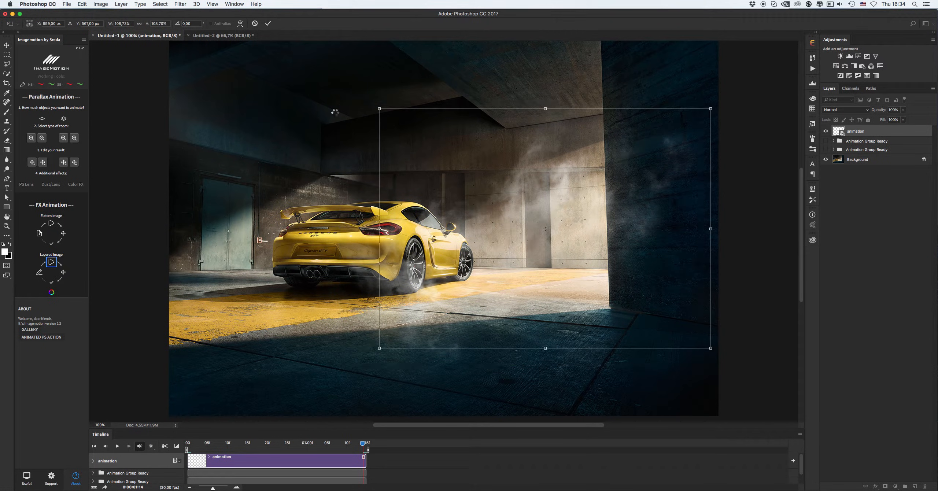
pyautogui.press('Return')
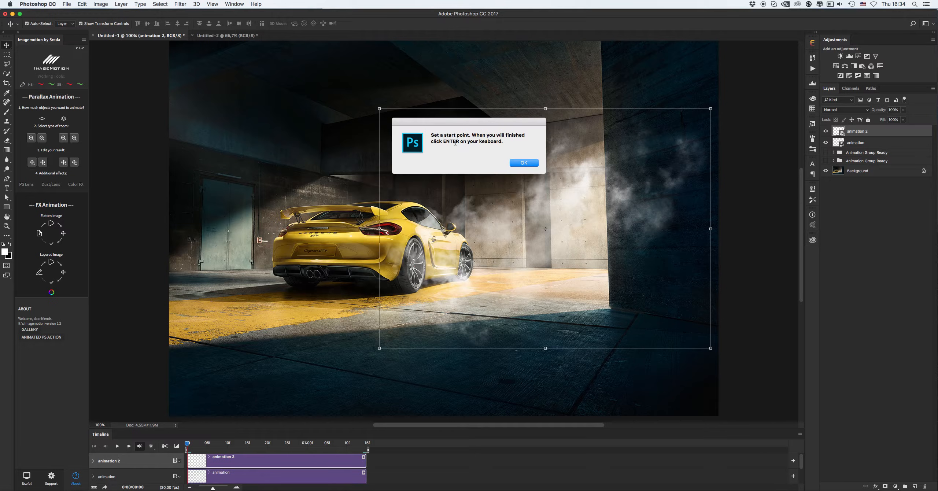
# Set the start point by moving the smoke up and right and shrinking it to about 88%, then finish the animation
pyautogui.click(523, 162)
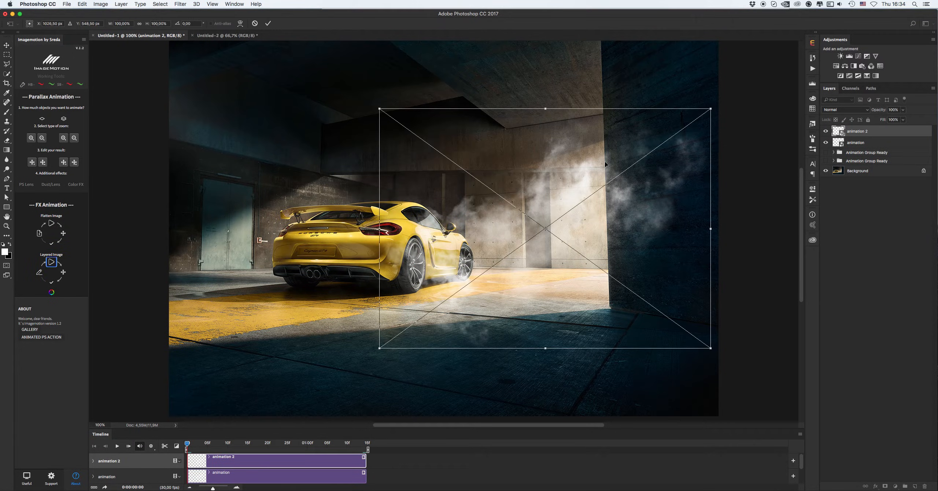
pyautogui.moveTo(577, 174); pyautogui.dragTo(605, 162)
pyautogui.moveTo(738, 336); pyautogui.dragTo(711, 318)
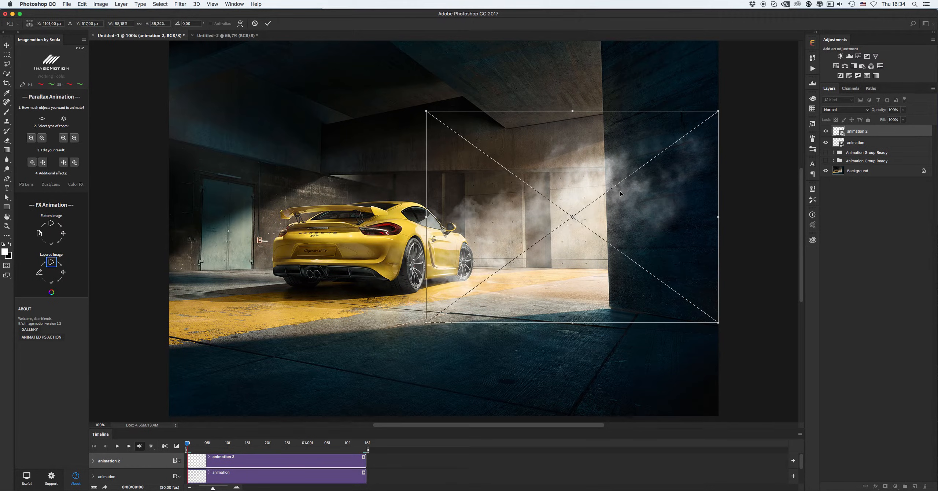
pyautogui.moveTo(621, 194); pyautogui.dragTo(627, 191)
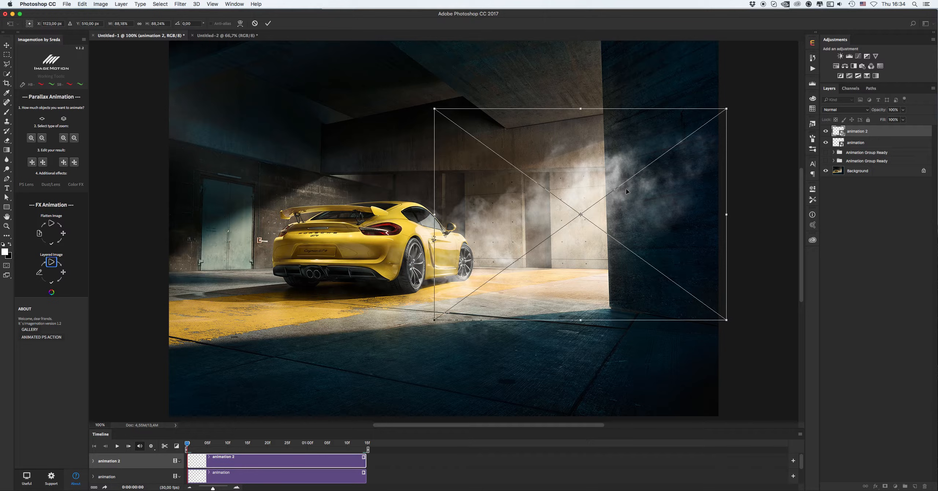
pyautogui.press('Return')
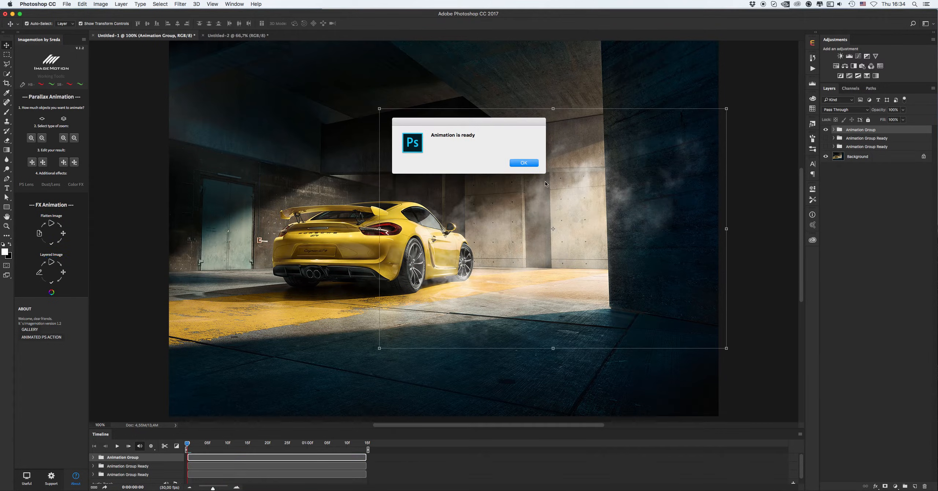
pyautogui.click(526, 163)
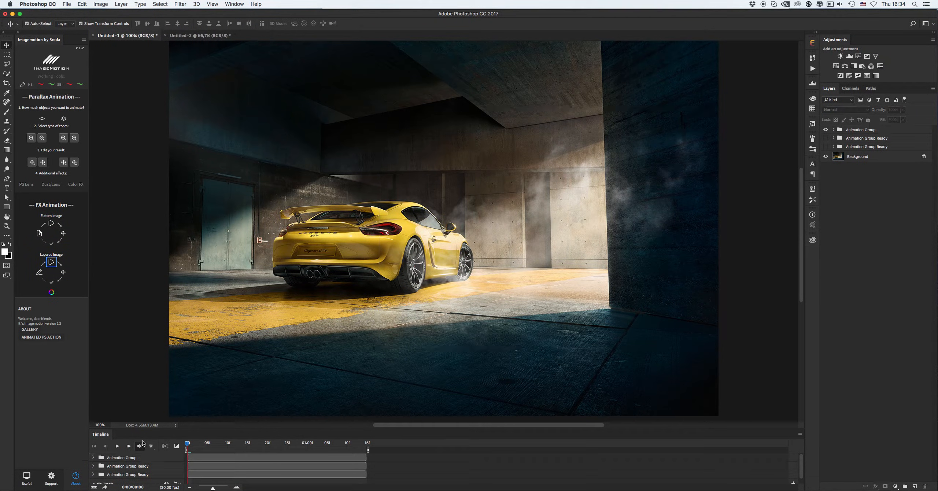
# Play back the new smoke animation to preview it
pyautogui.click(121, 448)
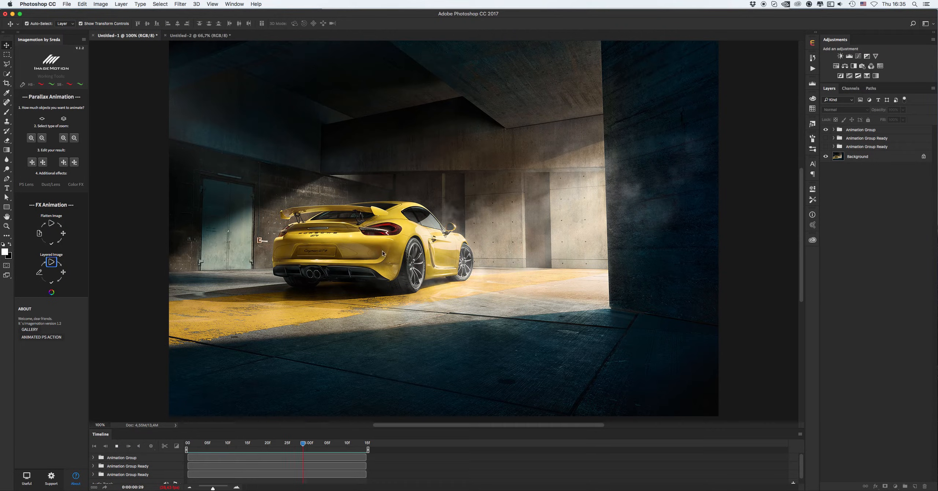
pyautogui.press('space')
# Edit the animation group's start point by nudging the smoke layer slightly to the right
pyautogui.click(858, 131)
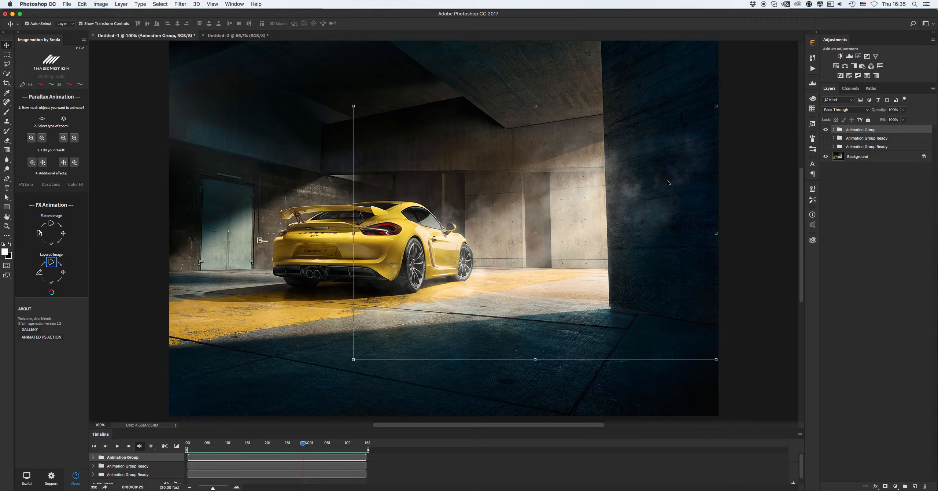
pyautogui.click(64, 273)
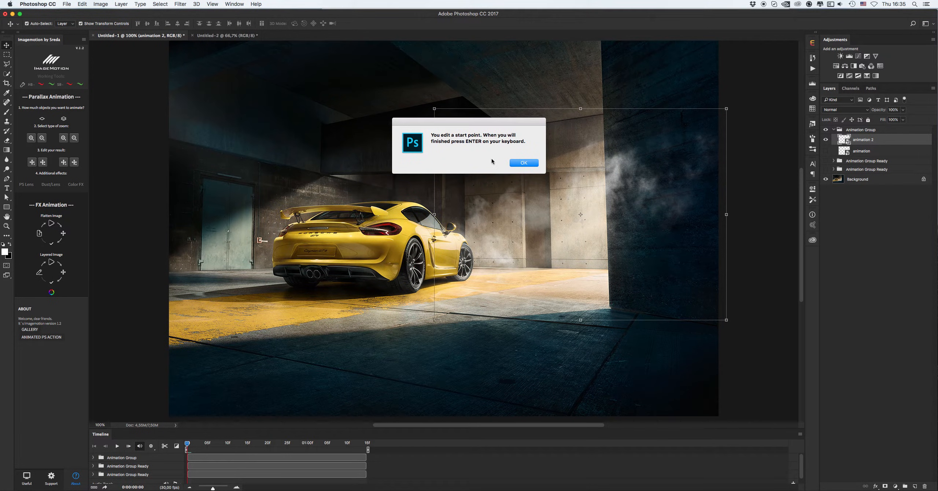
pyautogui.click(524, 163)
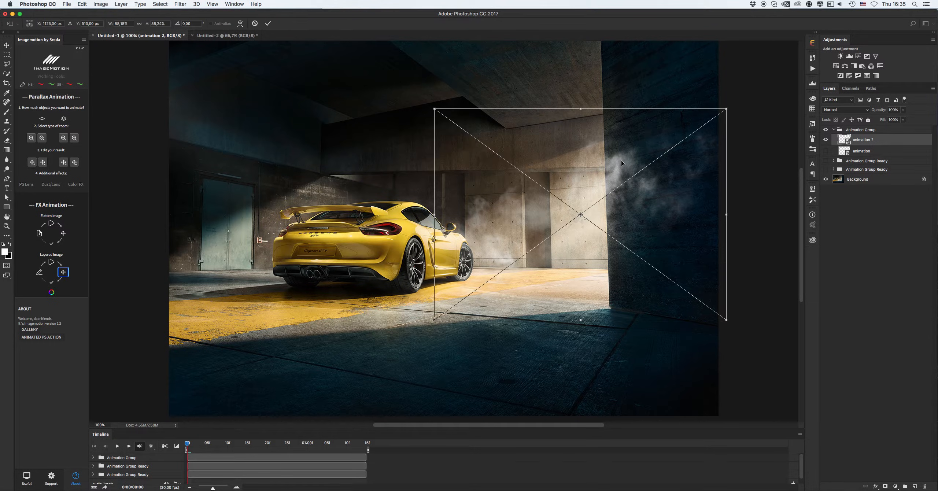
pyautogui.moveTo(618, 167); pyautogui.dragTo(623, 165)
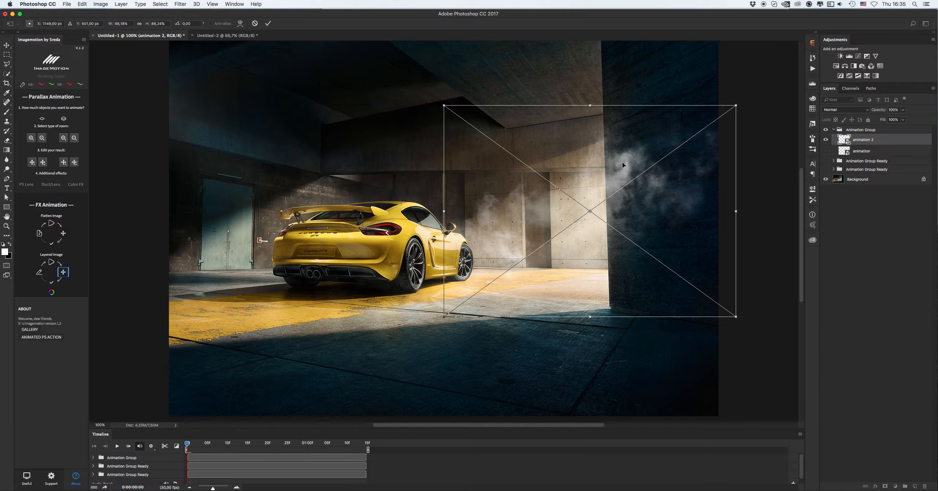
pyautogui.press('Return')
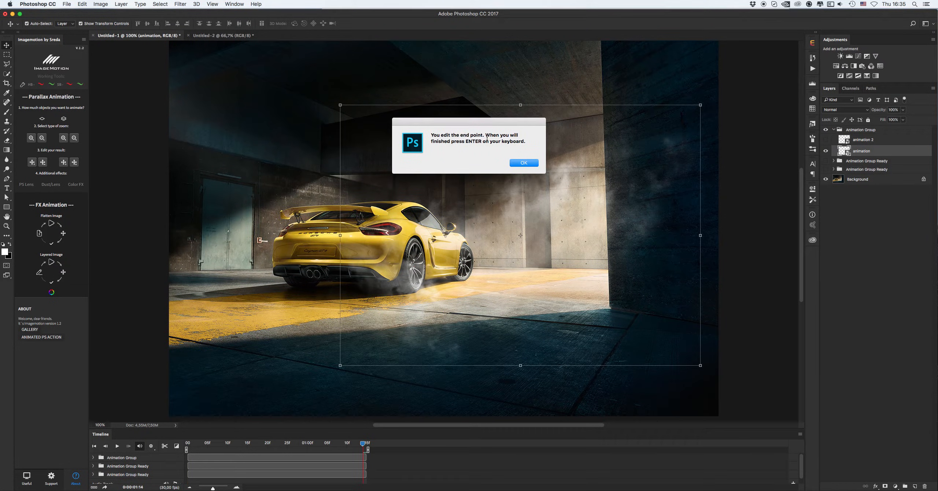
# Finish editing the animation group's point and play the animation back from the start
pyautogui.click(523, 163)
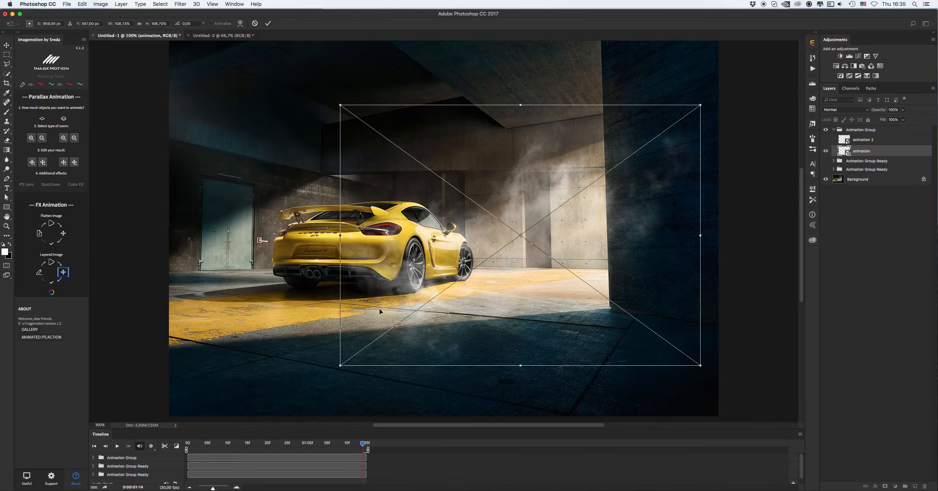
pyautogui.press('Return')
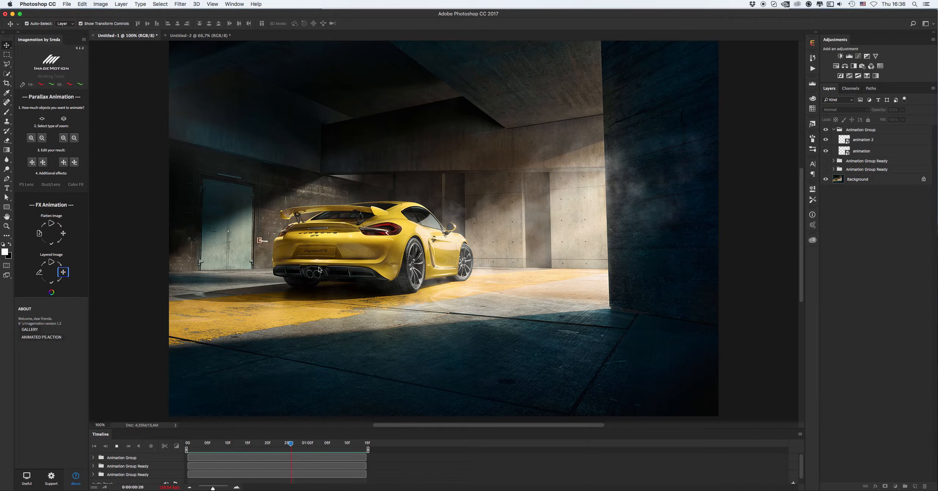
pyautogui.press('space')
pyautogui.click(187, 444)
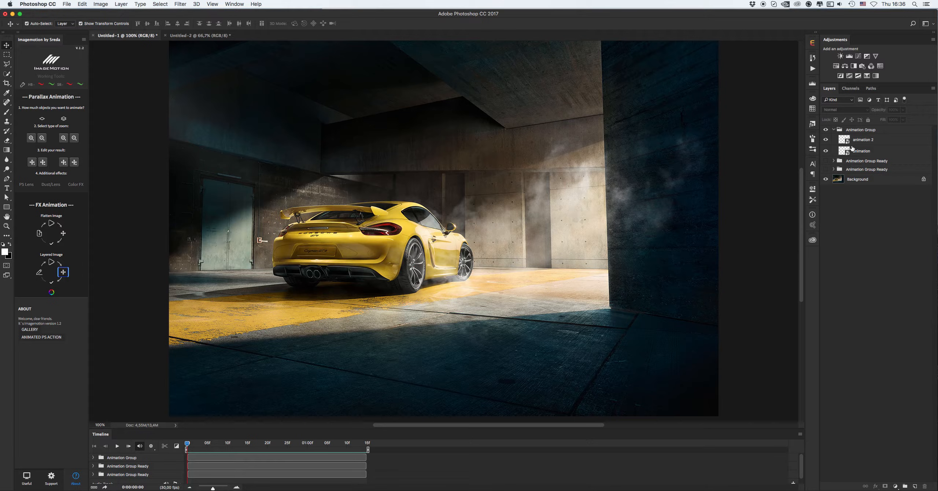
# Collapse and select the animation group, then mark it as ready with the Layered Image finish control
pyautogui.click(834, 130)
pyautogui.click(857, 130)
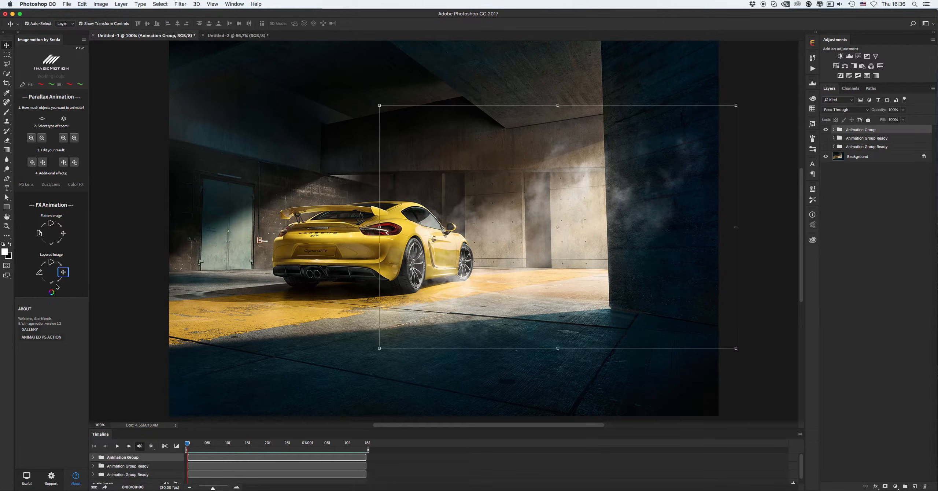
pyautogui.click(51, 282)
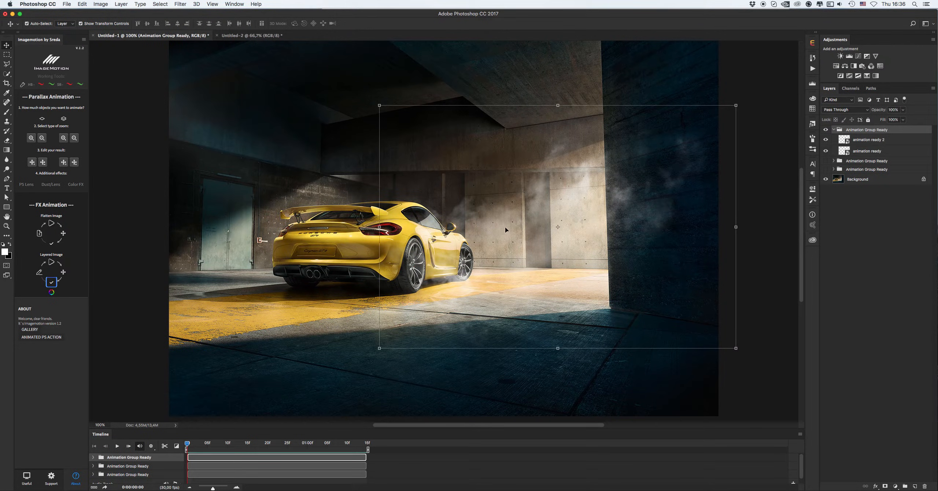
# Show all three ready groups to compare them, then keep only the bottom group visible and select it
pyautogui.click(834, 130)
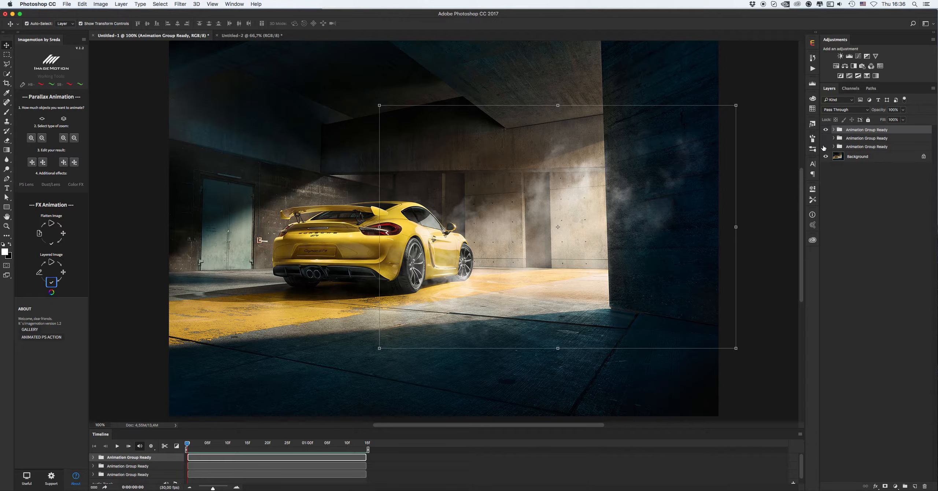
pyautogui.click(826, 138)
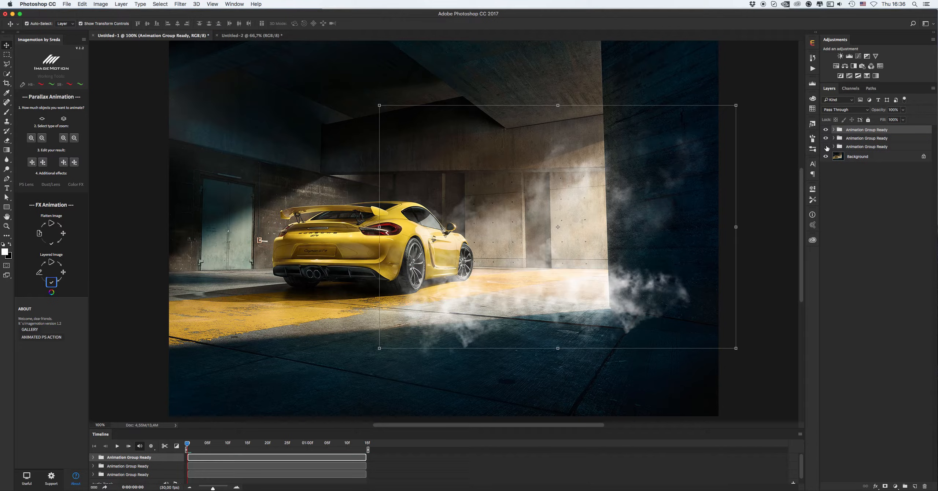
pyautogui.click(825, 147)
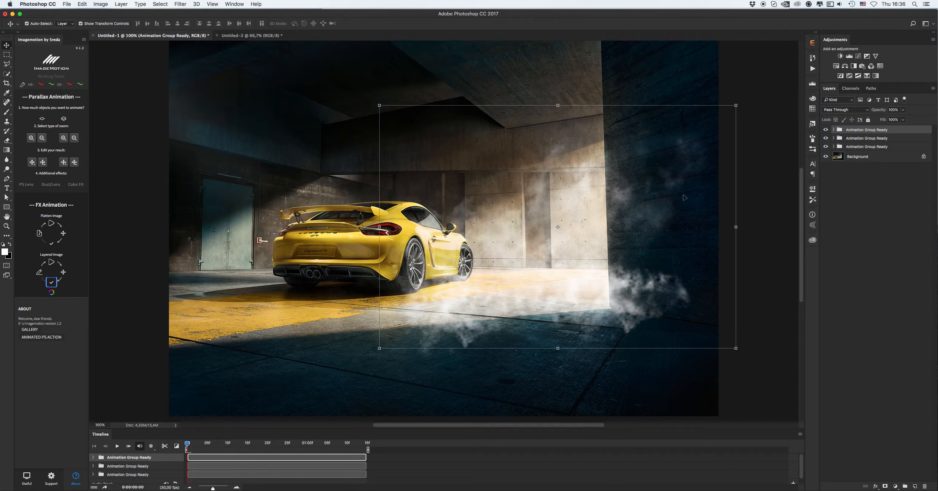
pyautogui.click(826, 130)
pyautogui.click(825, 138)
pyautogui.click(862, 148)
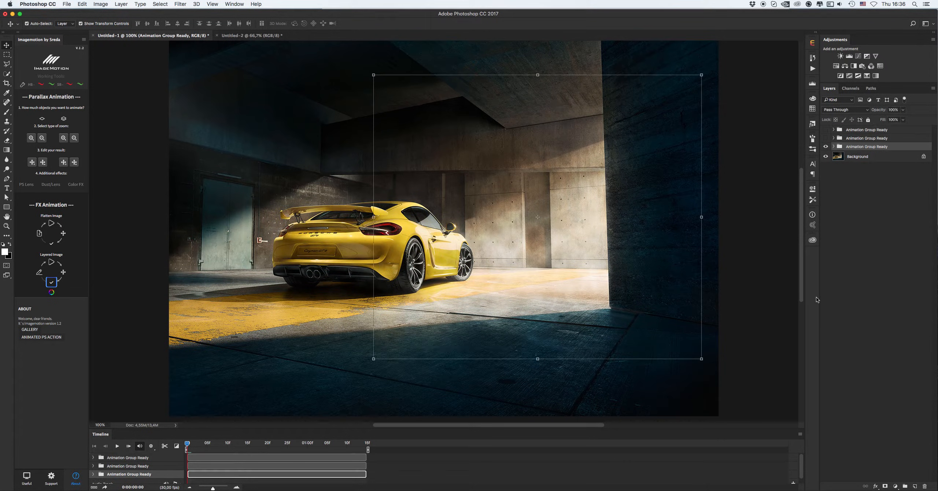
# Add a layer mask to the bottom group and paint on it with an enlarged soft round brush
pyautogui.click(885, 486)
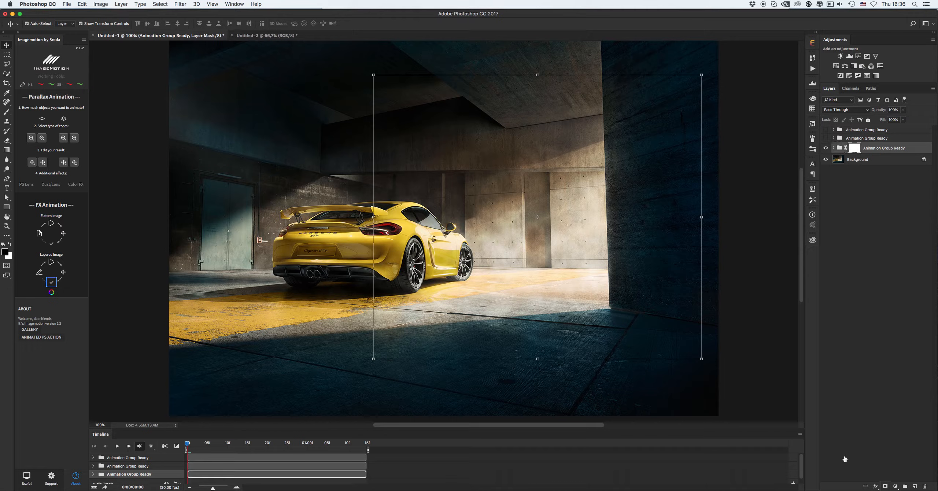
pyautogui.rightClick(571, 249)
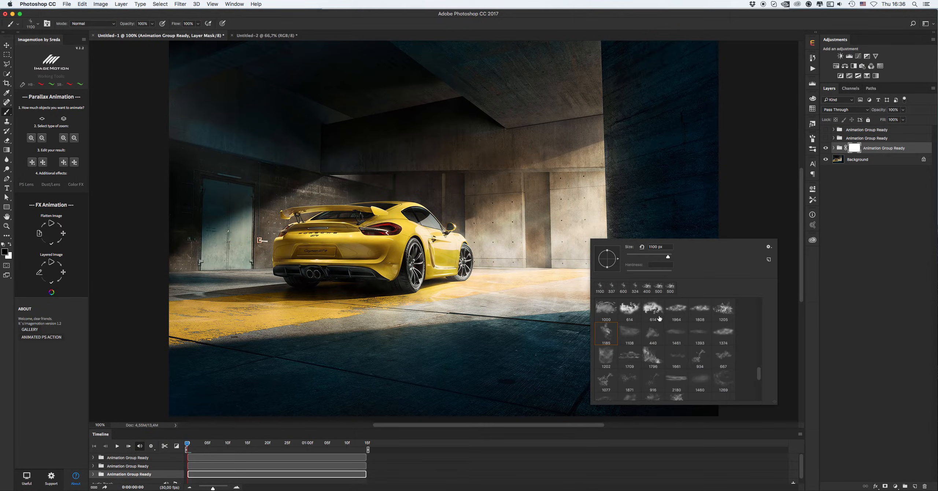
pyautogui.moveTo(762, 364); pyautogui.dragTo(769, 294)
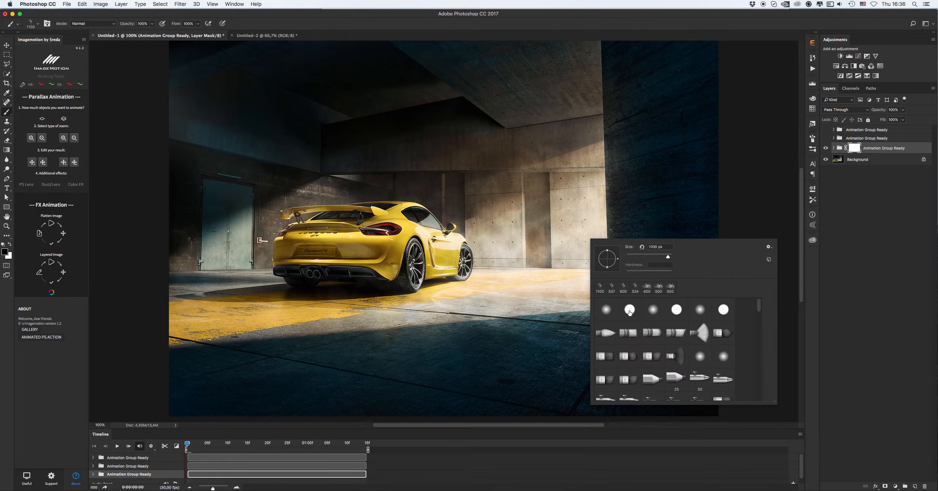
pyautogui.click(607, 309)
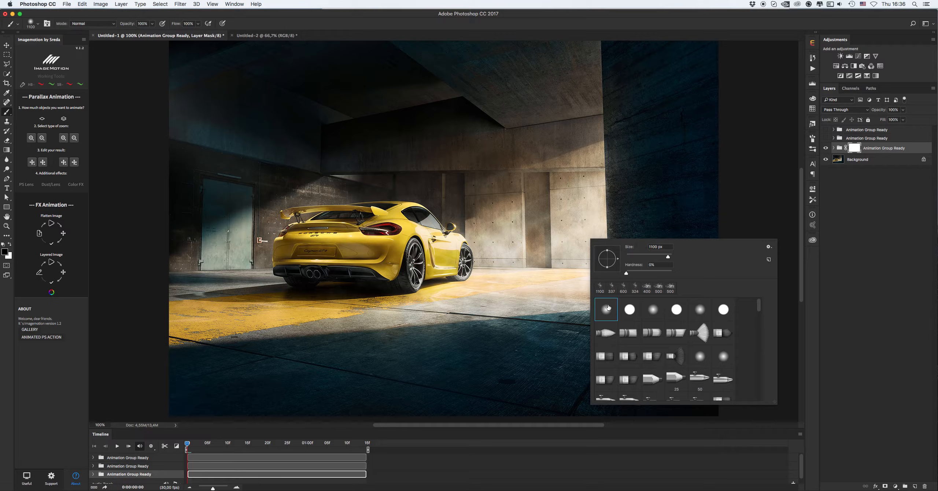
pyautogui.click(650, 255)
pyautogui.moveTo(623, 116)
pyautogui.mouseDown()
pyautogui.moveTo(639, 252)
pyautogui.moveTo(642, 103)
pyautogui.moveTo(630, 79)
pyautogui.moveTo(623, 112)
pyautogui.moveTo(619, 85)
pyautogui.moveTo(636, 301)
pyautogui.moveTo(628, 330)
pyautogui.moveTo(369, 366)
pyautogui.mouseUp()
pyautogui.press(']')
pyautogui.press(']')
pyautogui.press(']')
pyautogui.press(']')
pyautogui.press(']')
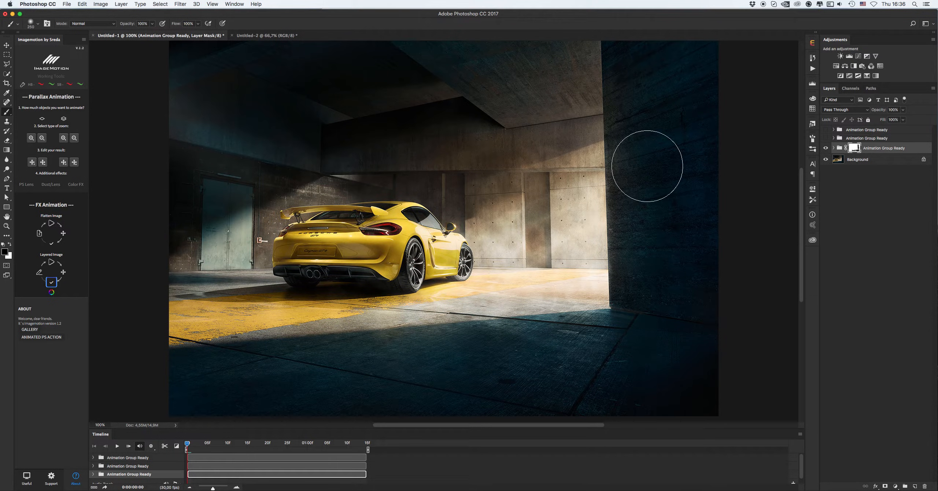
# Scrub and play the timeline to preview the masked bottom group
pyautogui.press('v')
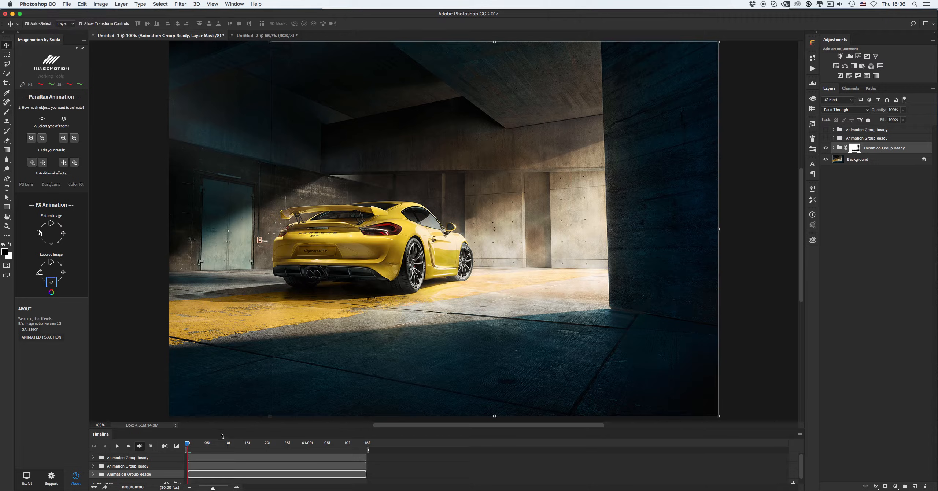
pyautogui.moveTo(205, 444); pyautogui.dragTo(181, 443)
pyautogui.press('b')
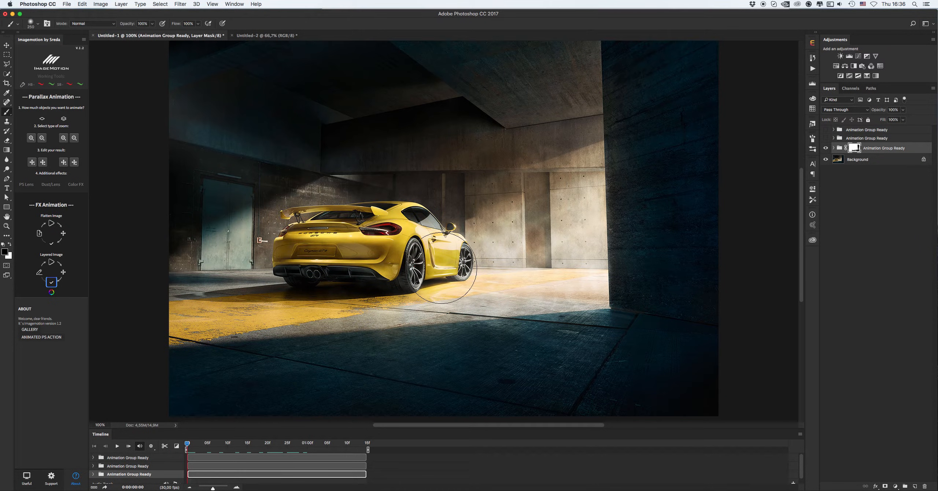
pyautogui.press('[')
pyautogui.press('space')
pyautogui.press('space')
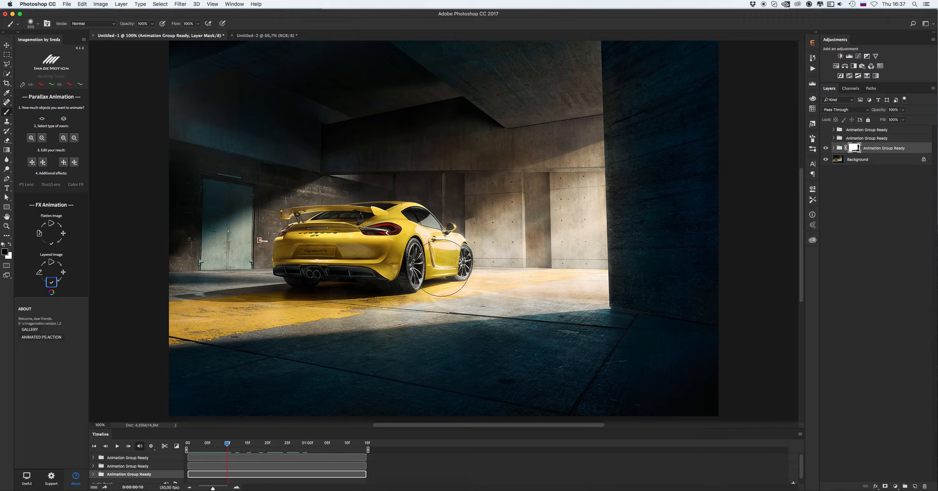
pyautogui.press('[')
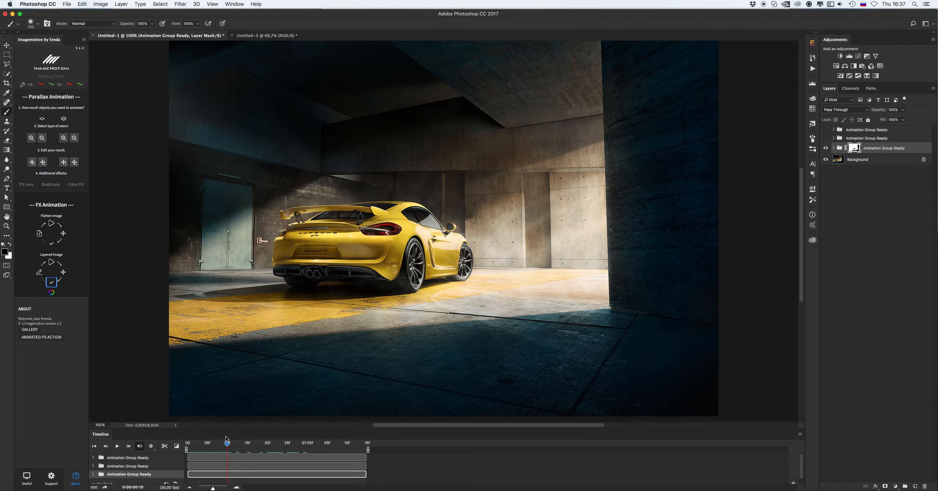
pyautogui.press('space')
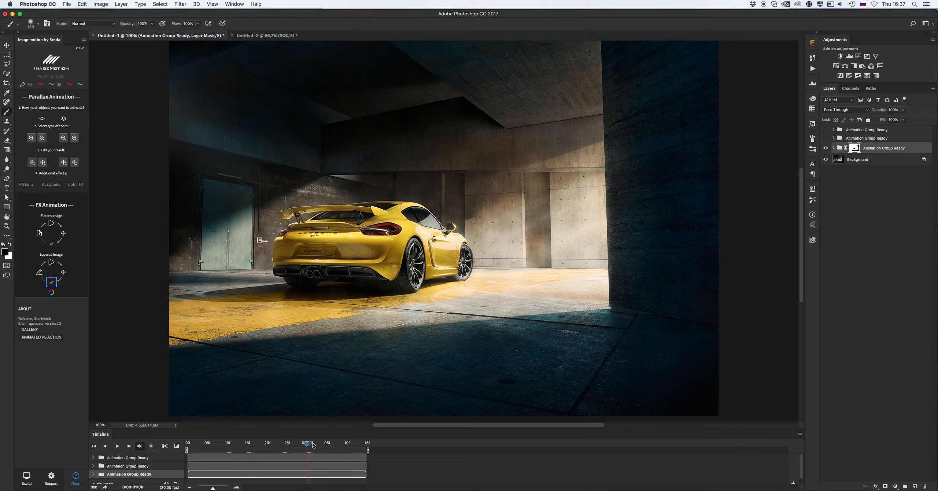
# Show and select the middle group, add a layer mask, and paint away the smoke near the right wall edge
pyautogui.click(827, 138)
pyautogui.click(861, 139)
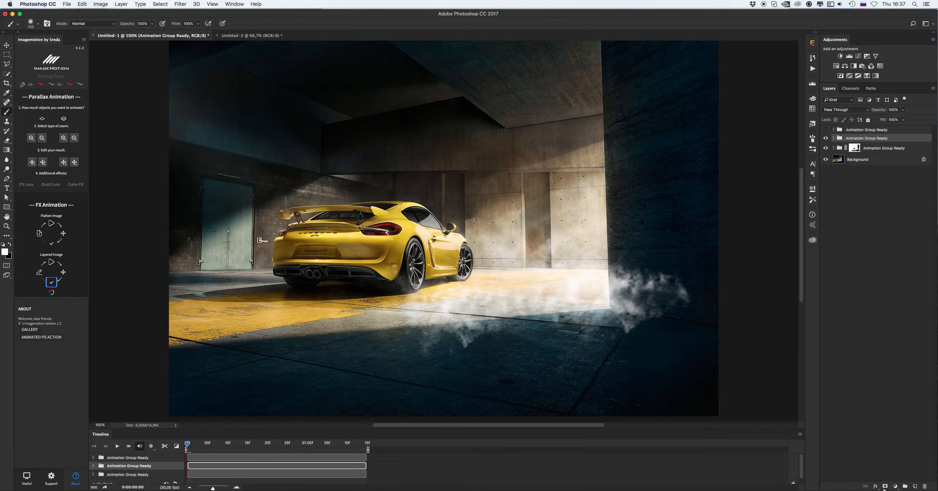
pyautogui.click(885, 486)
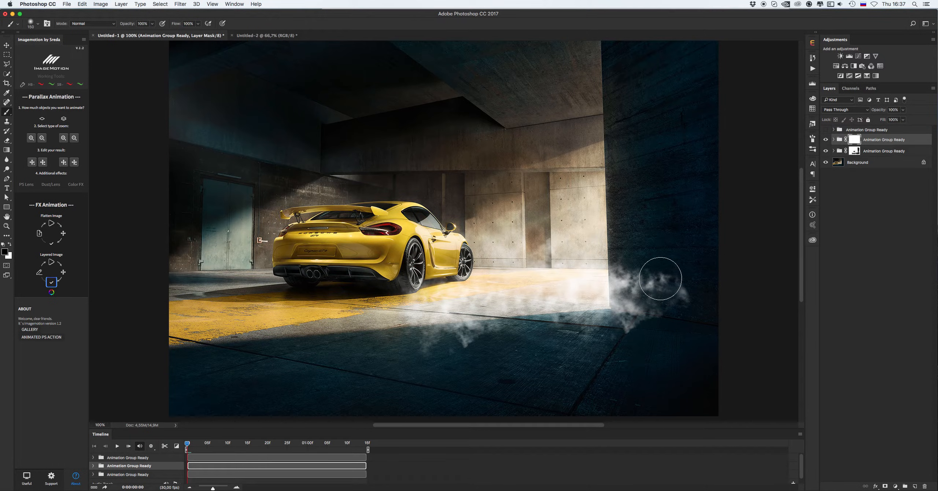
pyautogui.moveTo(661, 278)
pyautogui.mouseDown()
pyautogui.moveTo(669, 319)
pyautogui.moveTo(659, 274)
pyautogui.moveTo(648, 336)
pyautogui.moveTo(635, 304)
pyautogui.mouseUp()
pyautogui.press('[')
pyautogui.press('[')
pyautogui.press('[')
pyautogui.press('[')
pyautogui.press('[')
pyautogui.press('[')
pyautogui.press('[')
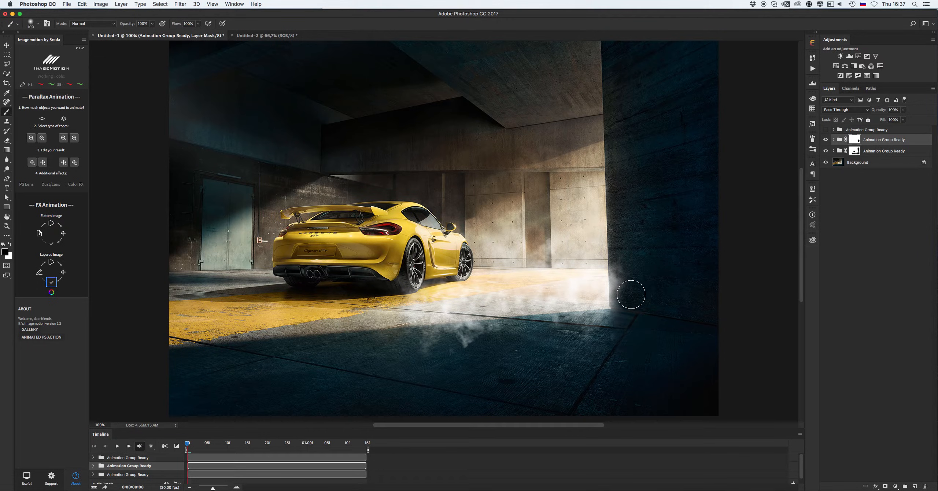
pyautogui.moveTo(617, 265); pyautogui.dragTo(617, 315)
# Enlarge the brush, set its opacity to 45%, and softly paint the middle group's mask across the floor and wall edge
pyautogui.press('[')
pyautogui.press(']')
pyautogui.press(']')
pyautogui.press(']')
pyautogui.press(']')
pyautogui.press(']')
pyautogui.press(']')
pyautogui.press(']')
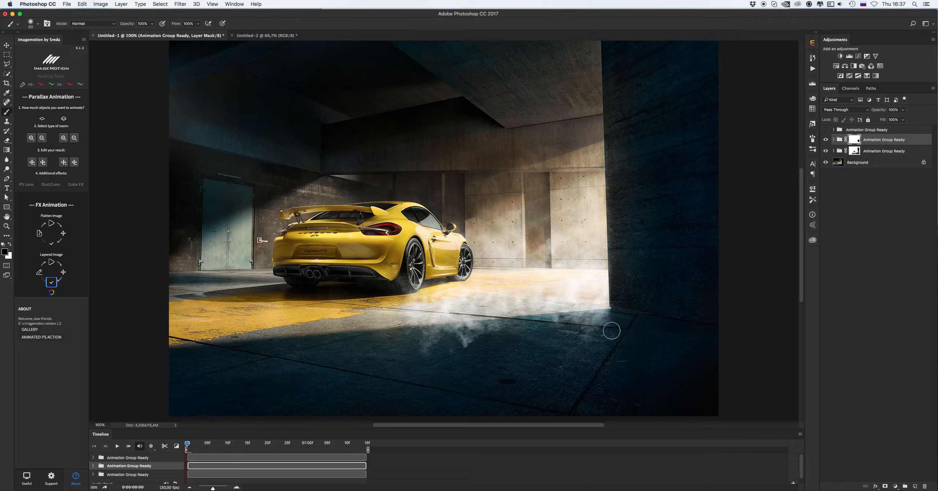
pyautogui.press(']')
pyautogui.press(']')
pyautogui.press(']')
pyautogui.press(']')
pyautogui.press(']')
pyautogui.moveTo(471, 362)
pyautogui.mouseDown()
pyautogui.moveTo(419, 351)
pyautogui.moveTo(557, 352)
pyautogui.mouseUp()
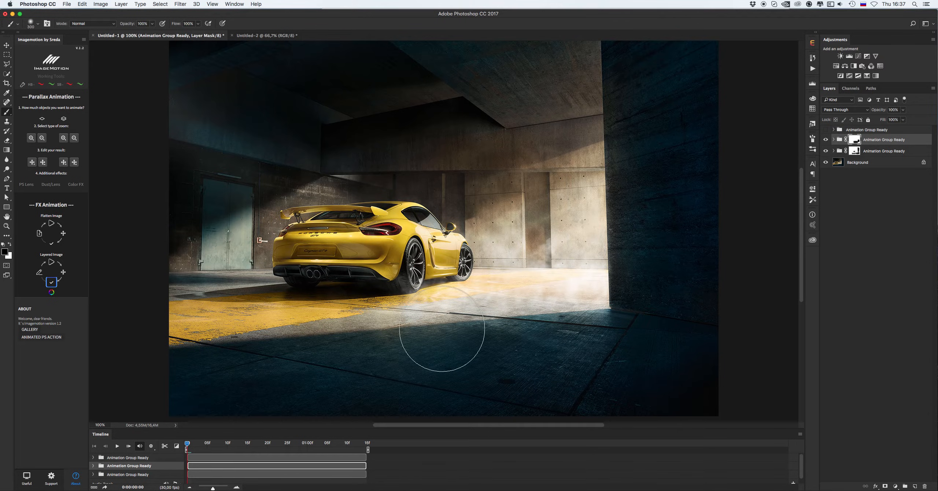
pyautogui.click(152, 24)
pyautogui.moveTo(540, 264)
pyautogui.mouseDown()
pyautogui.moveTo(560, 298)
pyautogui.moveTo(578, 248)
pyautogui.mouseUp()
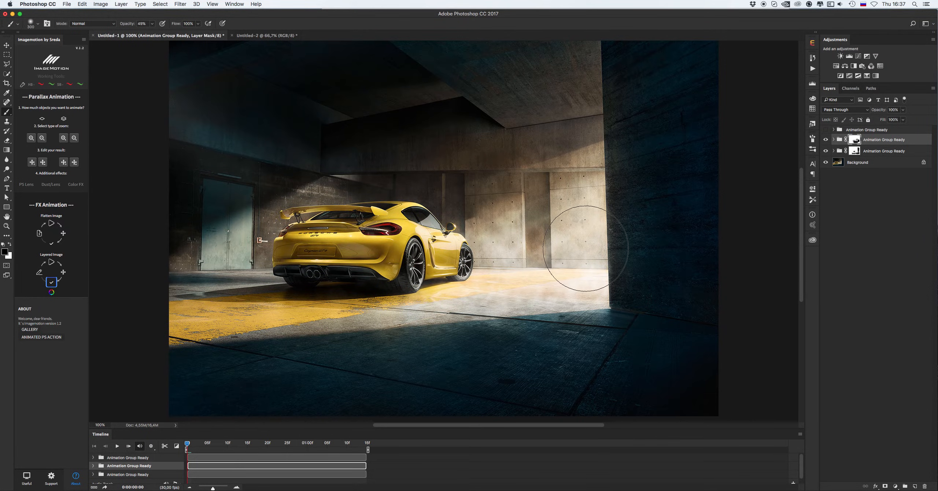
# Scrub the timeline to preview the middle group's masked smoke
pyautogui.press('v')
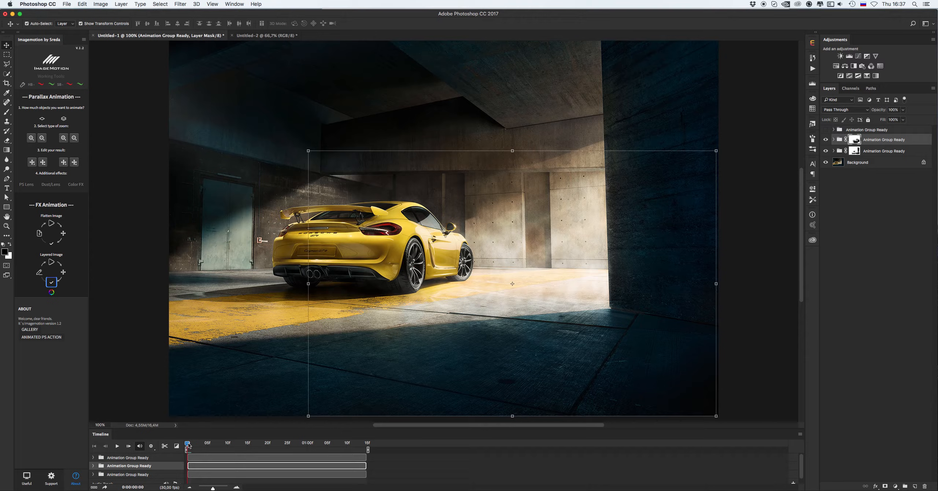
pyautogui.moveTo(189, 445); pyautogui.dragTo(262, 446)
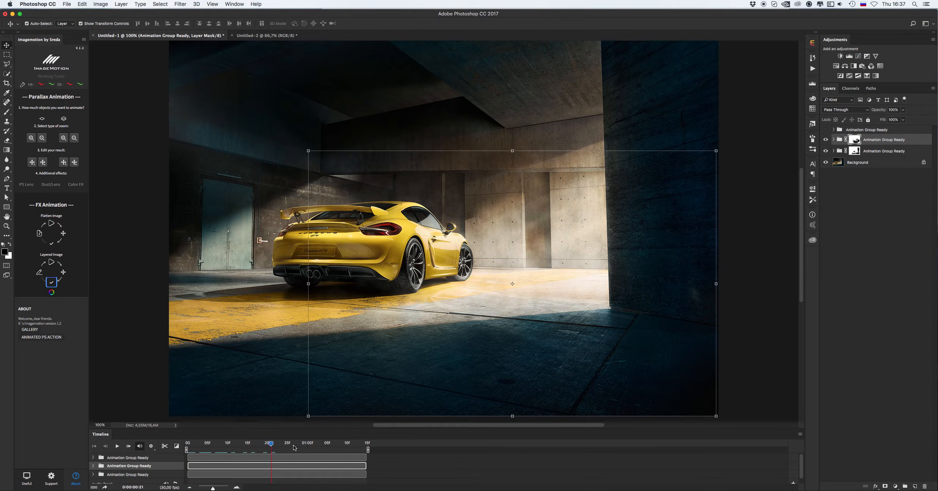
pyautogui.moveTo(332, 449)
pyautogui.mouseDown()
pyautogui.moveTo(358, 450)
pyautogui.moveTo(317, 447)
pyautogui.mouseUp()
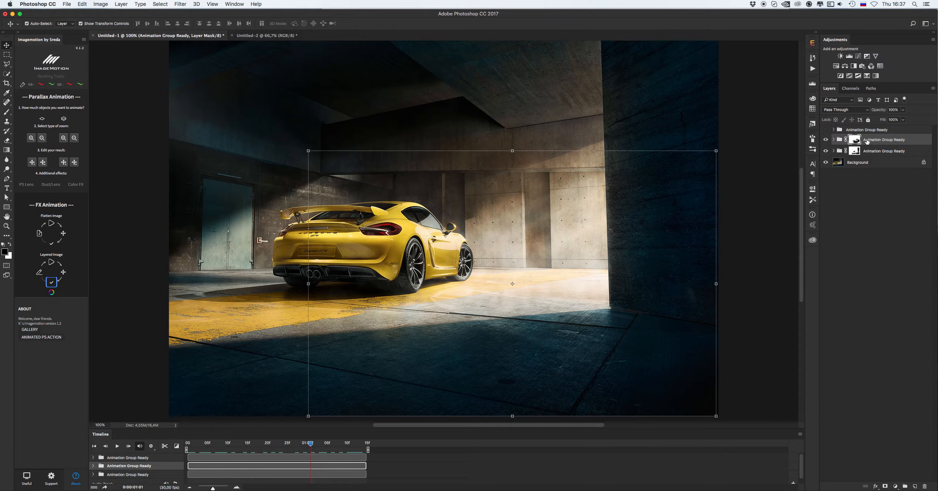
pyautogui.press('b')
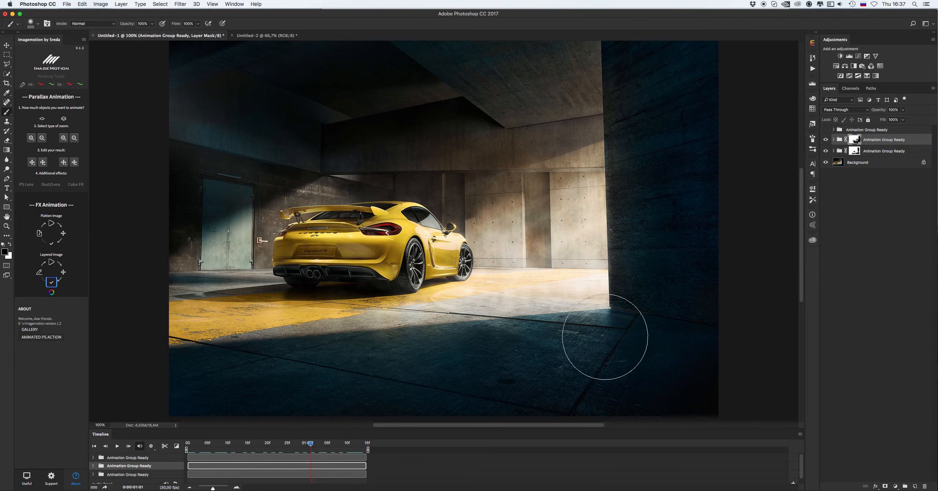
pyautogui.press('v')
# Show and select the top group, add a layer mask, and paint out smoke high on the right wall
pyautogui.click(827, 131)
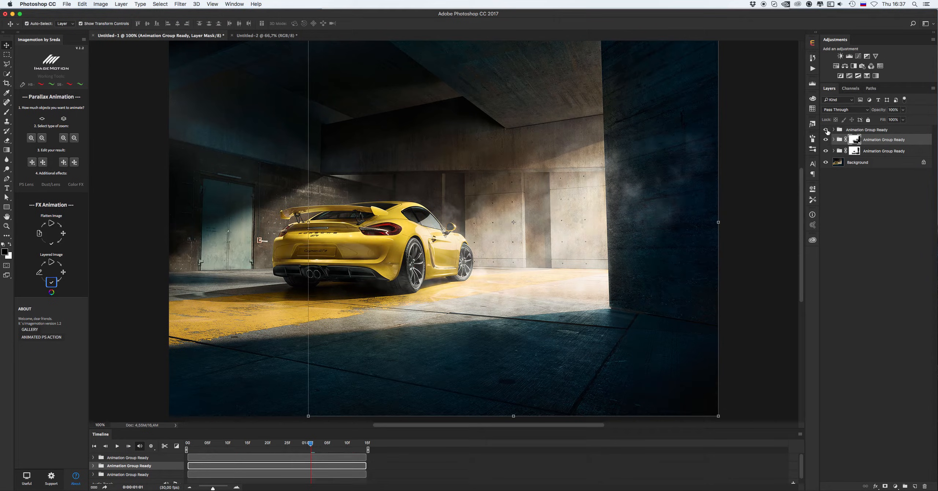
pyautogui.click(853, 130)
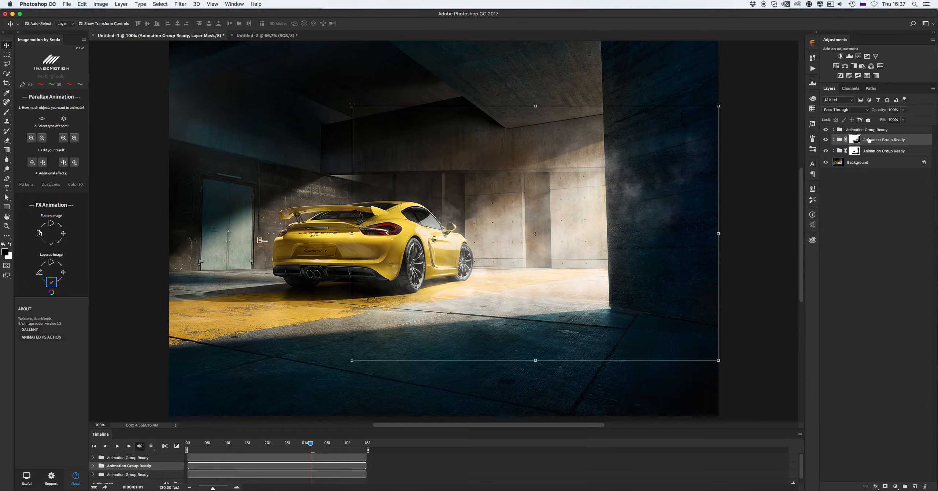
pyautogui.click(885, 486)
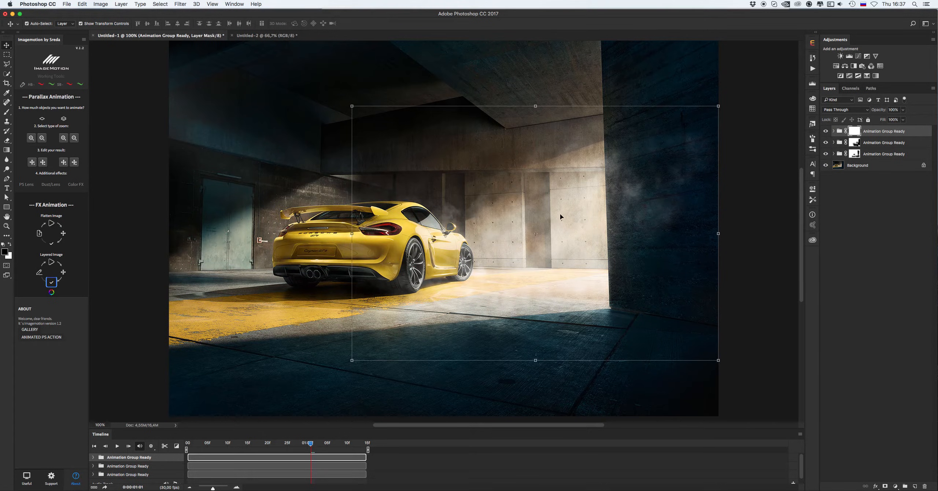
pyautogui.press('b')
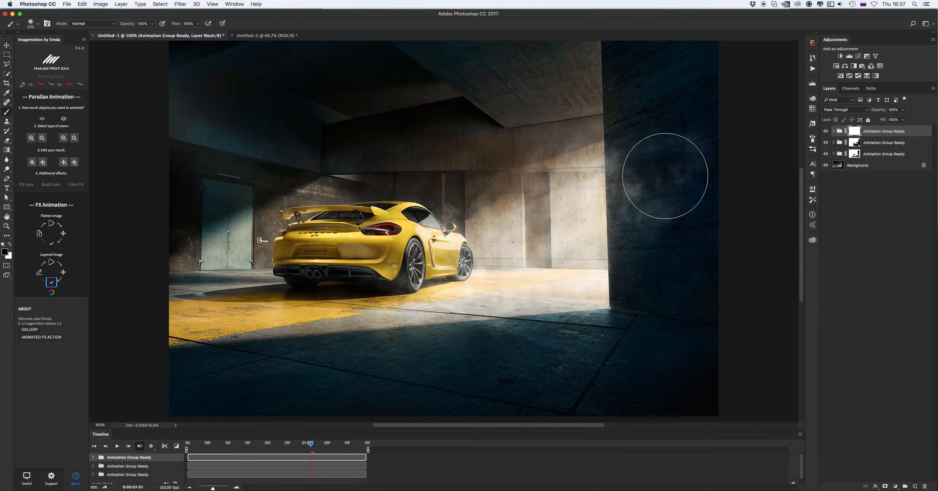
pyautogui.press('[')
pyautogui.press('[')
pyautogui.press('[')
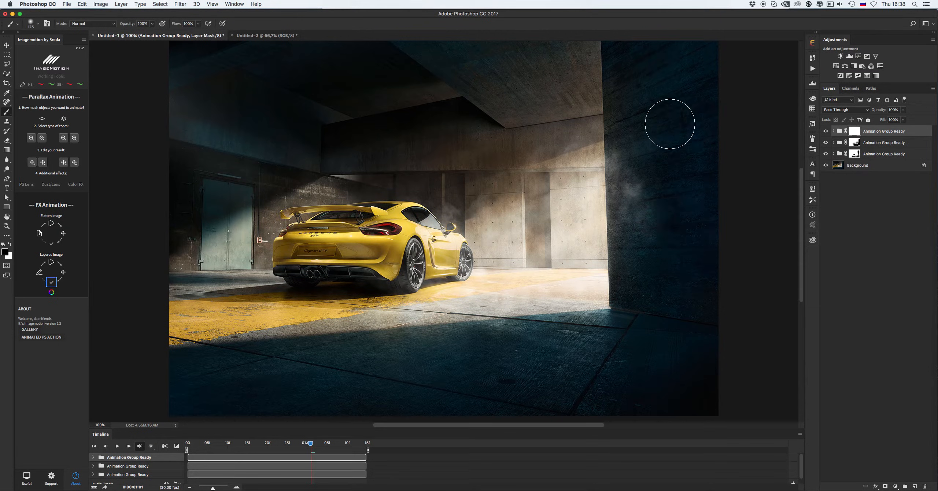
pyautogui.moveTo(652, 239); pyautogui.dragTo(642, 201)
# Shrink the brush and paint the top group's mask down along the right wall edge
pyautogui.press('[')
pyautogui.press('[')
pyautogui.press('[')
pyautogui.moveTo(628, 147)
pyautogui.mouseDown()
pyautogui.moveTo(635, 326)
pyautogui.moveTo(626, 135)
pyautogui.moveTo(625, 314)
pyautogui.mouseUp()
pyautogui.press(']')
pyautogui.press(']')
pyautogui.press(']')
pyautogui.press(']')
pyautogui.press(']')
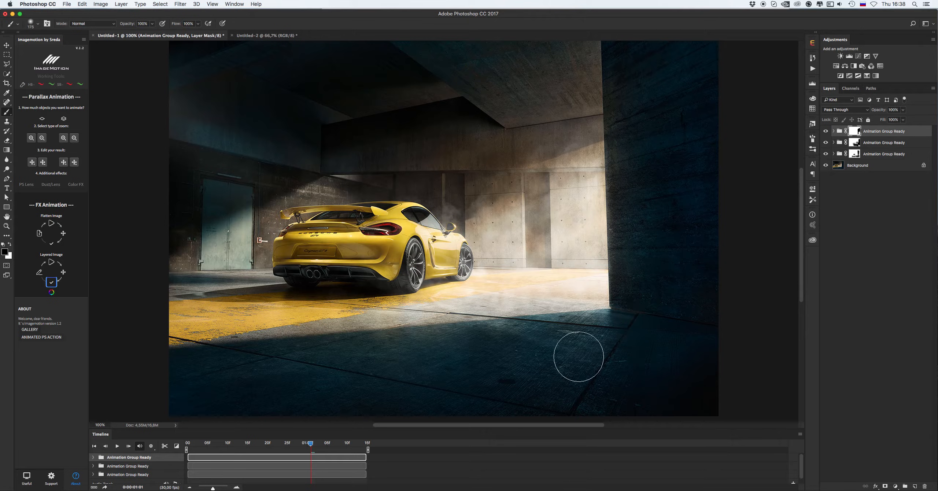
pyautogui.press('v')
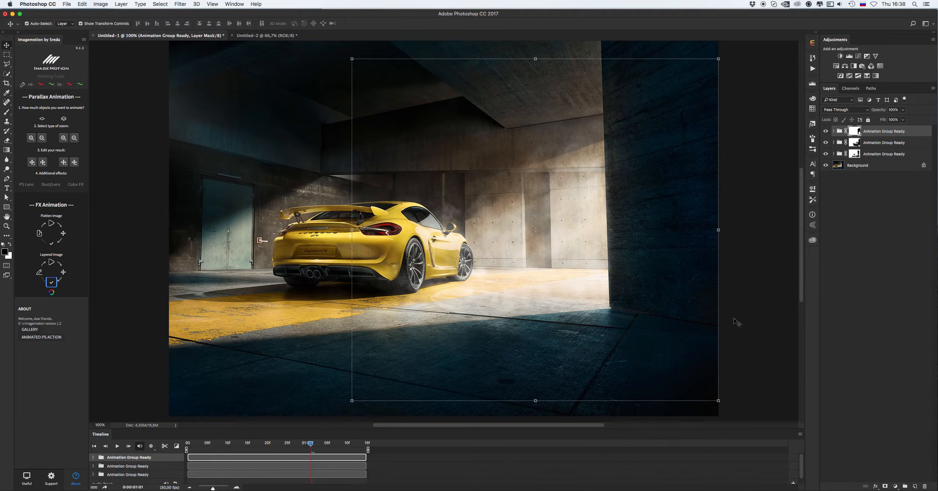
# Scrub the timeline to preview the masked smoke groups in the garage scene
pyautogui.click(760, 315)
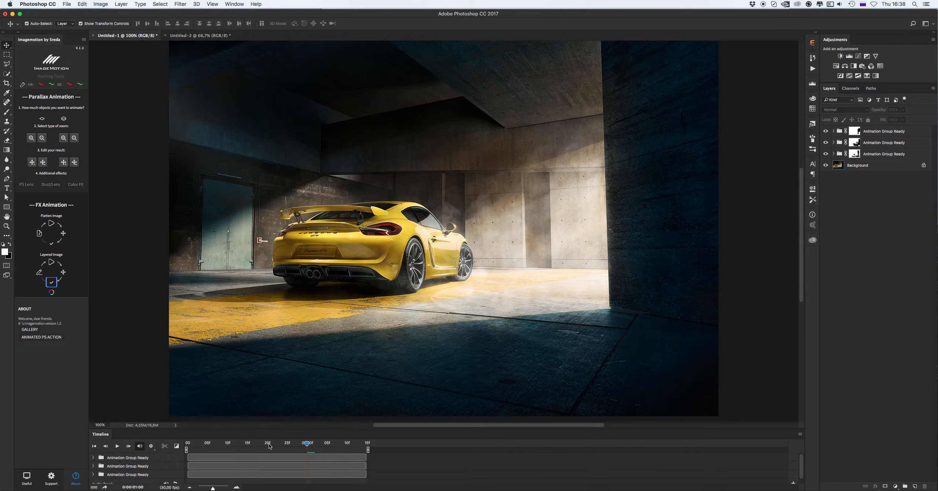
pyautogui.moveTo(269, 444); pyautogui.dragTo(304, 446)
pyautogui.click(827, 133)
pyautogui.click(854, 132)
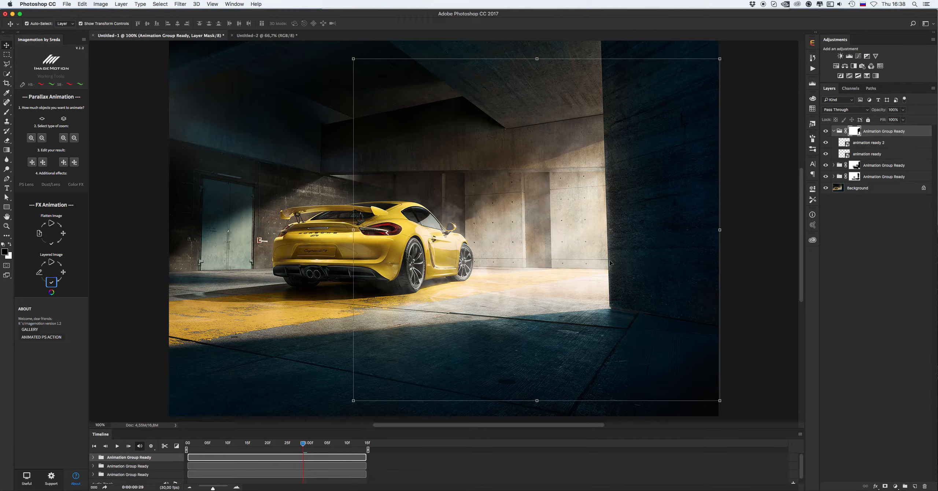
pyautogui.press('b')
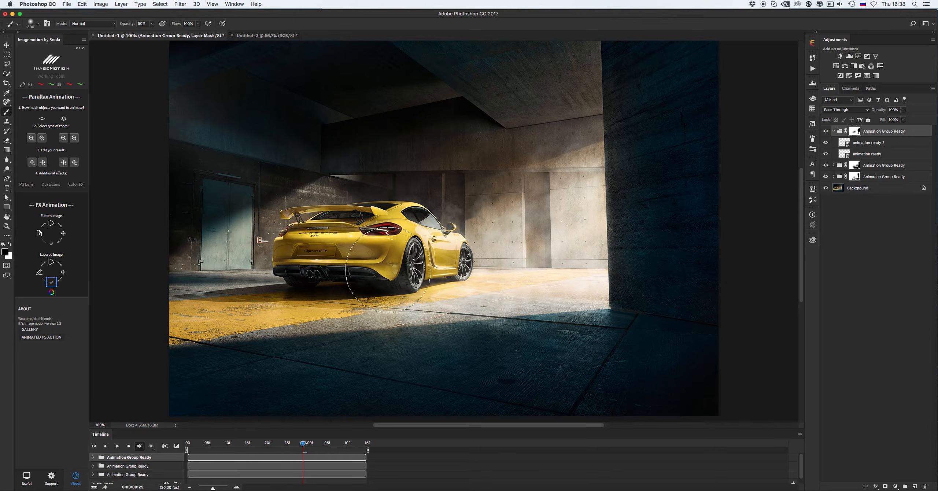
pyautogui.press('2')
pyautogui.press('v')
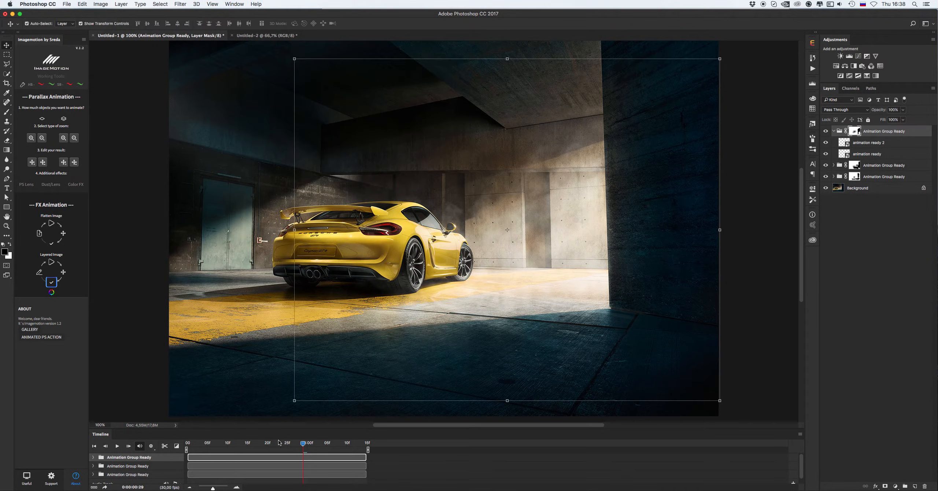
pyautogui.click(134, 338)
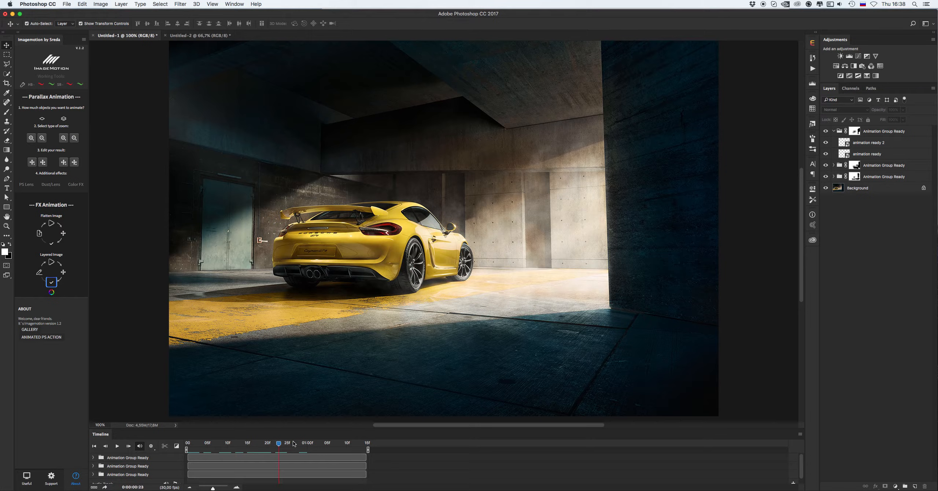
pyautogui.moveTo(315, 444); pyautogui.dragTo(354, 444)
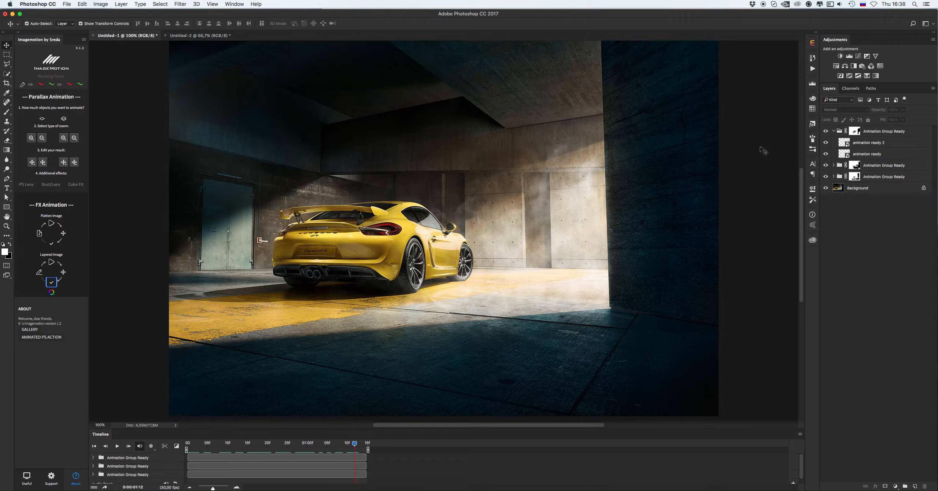
pyautogui.click(827, 132)
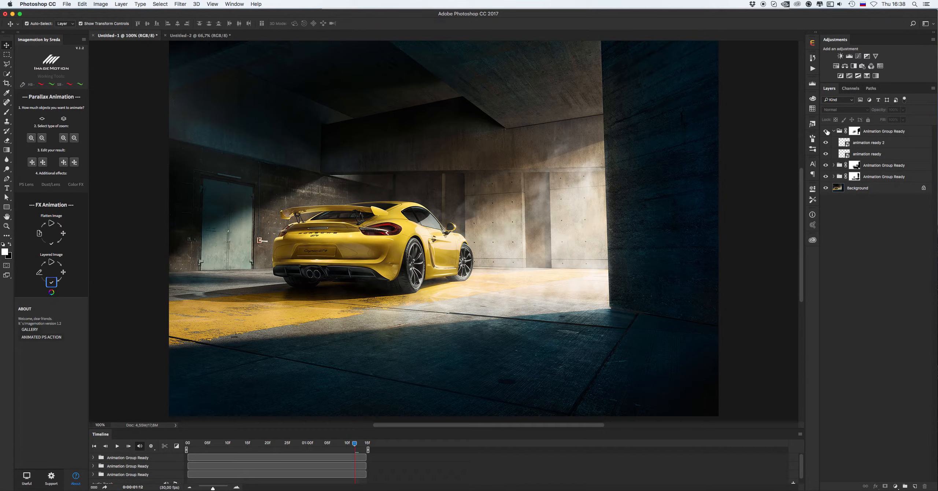
pyautogui.click(853, 131)
pyautogui.press('b')
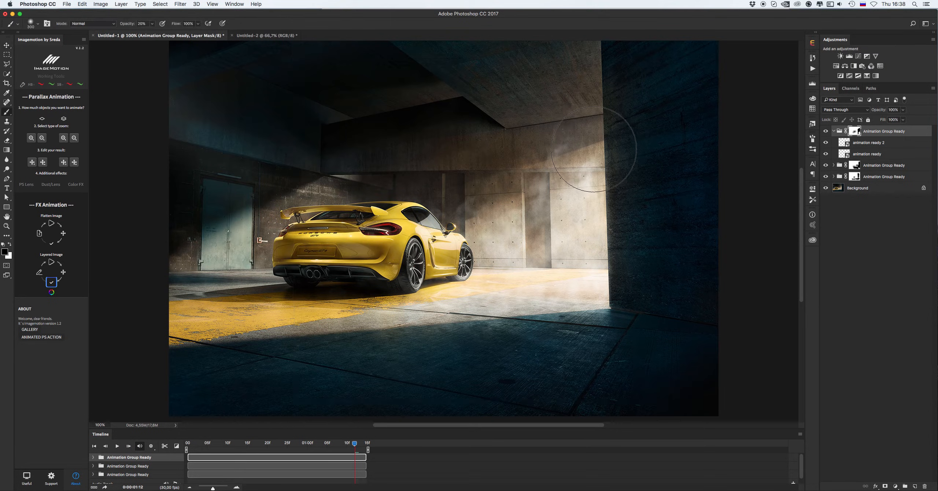
pyautogui.press('[')
pyautogui.press('[')
pyautogui.press('[')
pyautogui.press('[')
pyautogui.press(']')
pyautogui.press(']')
pyautogui.press(']')
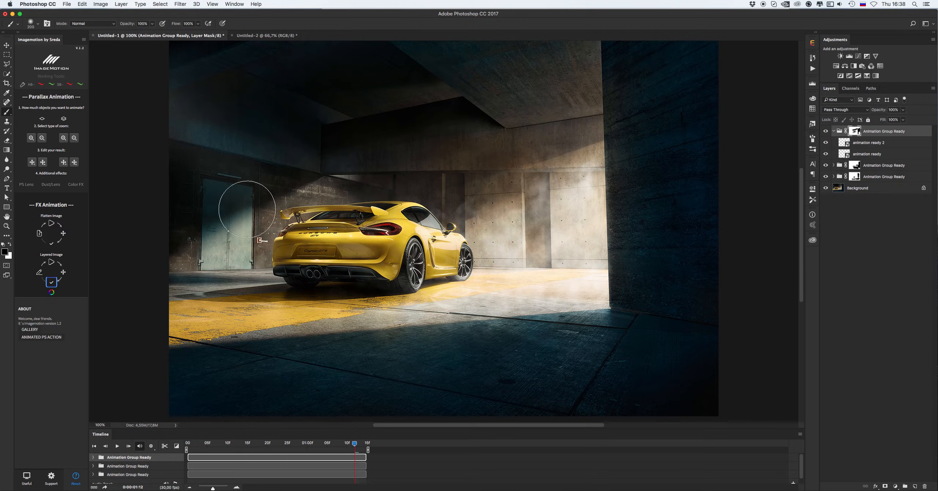
pyautogui.press('v')
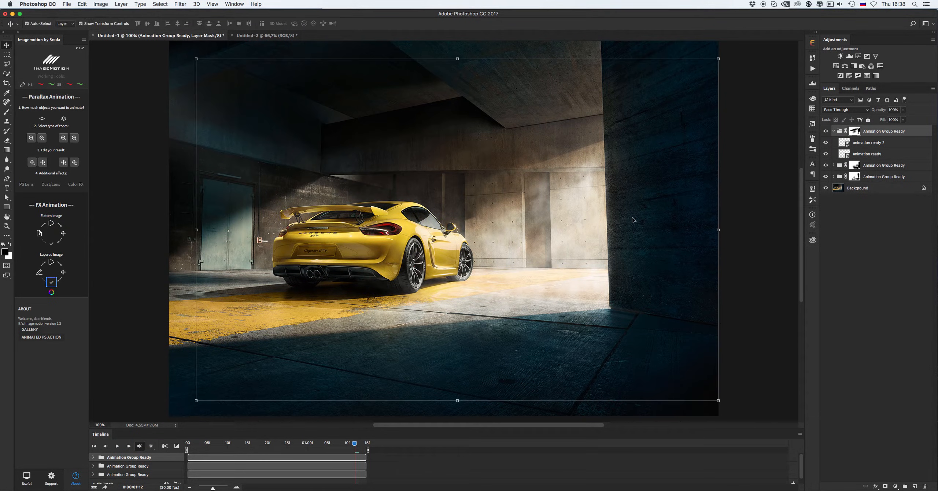
# Zoom the view out and play the timeline animation to preview the smoke
pyautogui.press('z')
pyautogui.keyDown('alt'); pyautogui.click(566, 220); pyautogui.keyUp('alt')
pyautogui.click(508, 222)
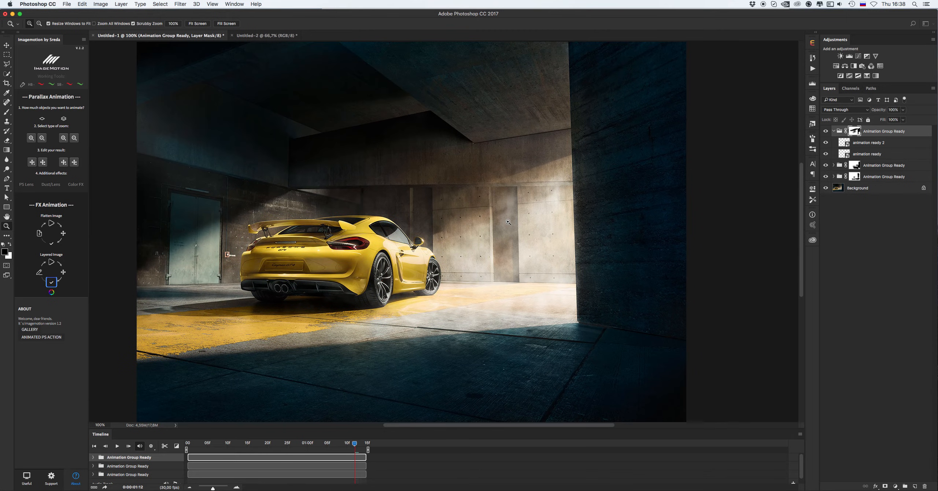
pyautogui.press('v')
pyautogui.click(335, 380)
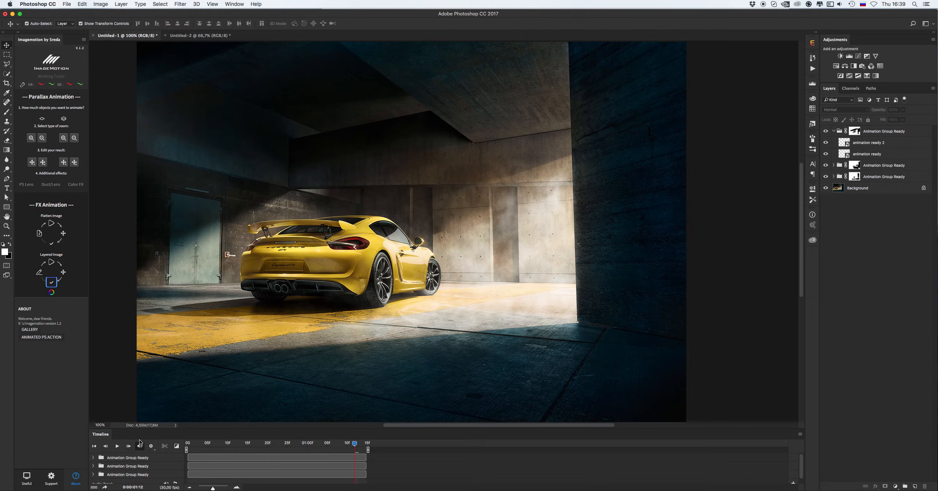
pyautogui.click(118, 446)
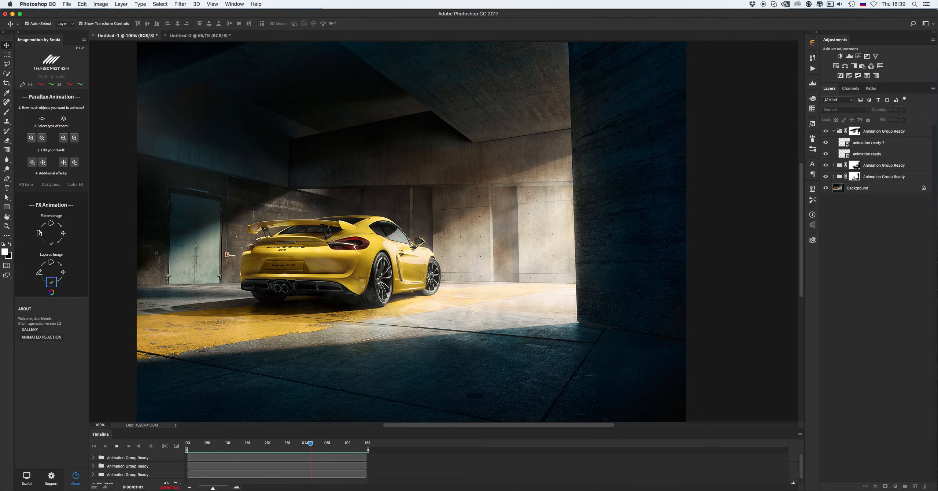
# Switch to the coffee-cup document, select both layers, and configure the image for Imagemotion animation
pyautogui.click(184, 38)
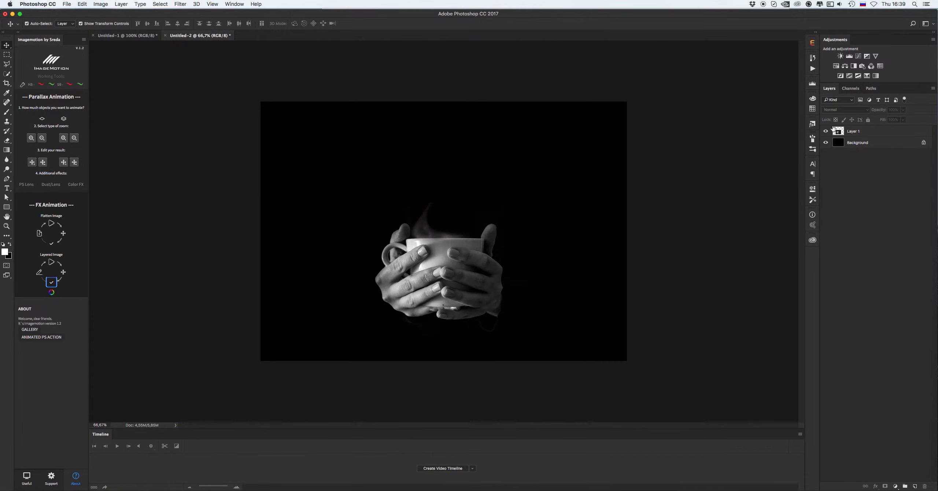
pyautogui.click(874, 131)
pyautogui.keyDown('shift'); pyautogui.click(876, 147); pyautogui.keyUp('shift')
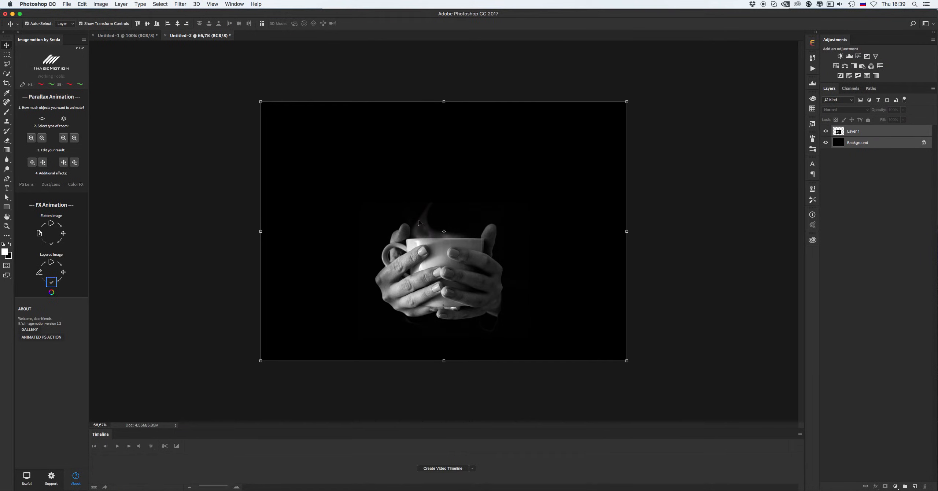
pyautogui.click(673, 192)
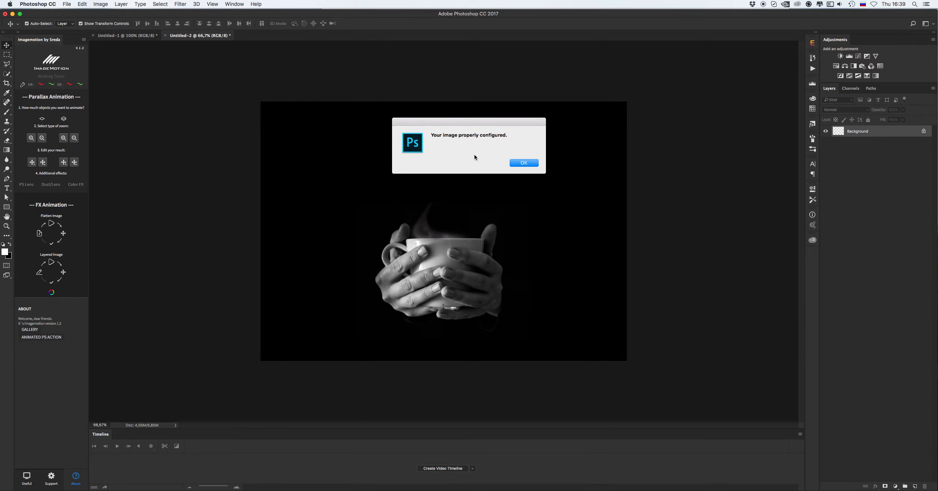
pyautogui.click(530, 166)
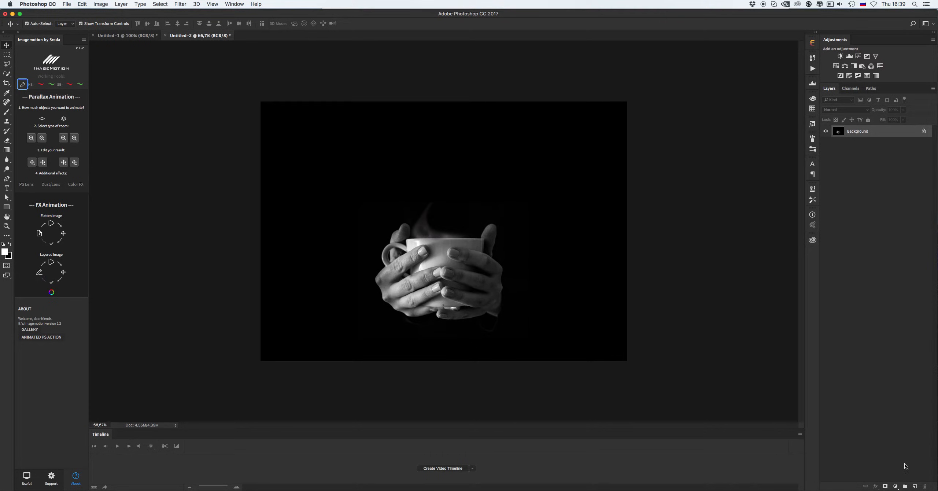
# Add a new layer named smoke and choose the 764 smoke brush
pyautogui.click(914, 486)
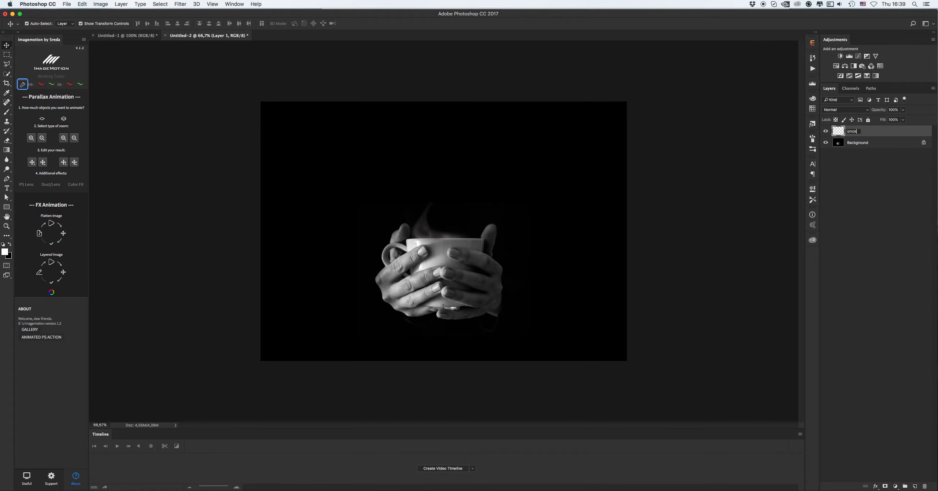
pyautogui.press('Return')
pyautogui.press('b')
pyautogui.rightClick(480, 219)
pyautogui.moveTo(649, 288); pyautogui.dragTo(639, 392)
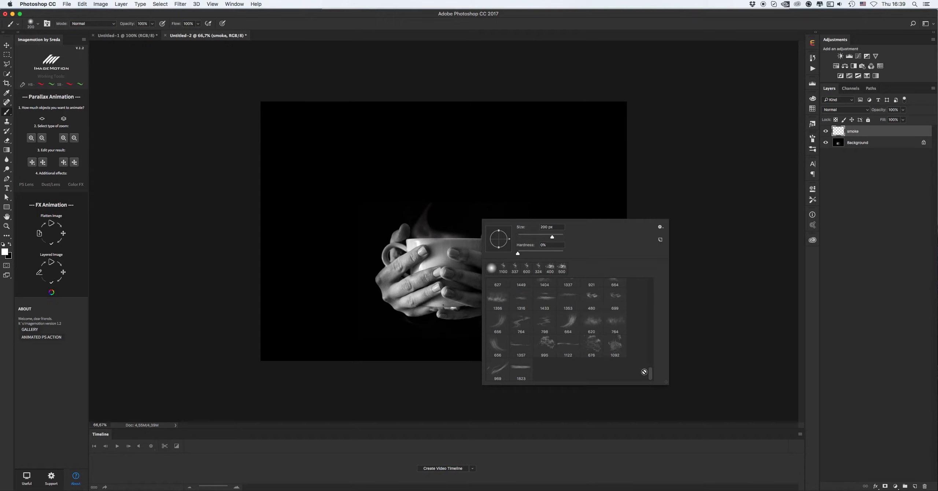
pyautogui.moveTo(652, 377); pyautogui.dragTo(652, 374)
pyautogui.click(614, 338)
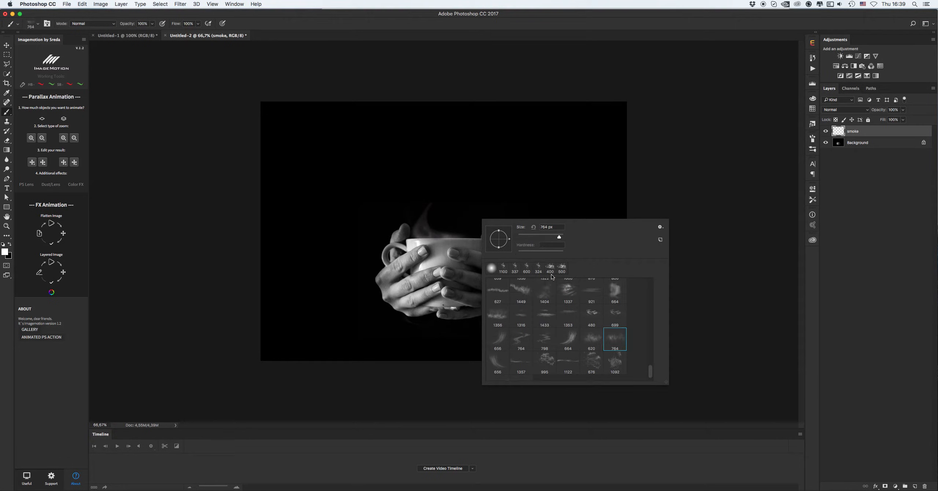
# Stamp smoke above the cup at a smaller brush size, retrying the placement until one is kept
pyautogui.click(489, 216)
pyautogui.press('super+z')
pyautogui.click(437, 230)
pyautogui.press('super+z')
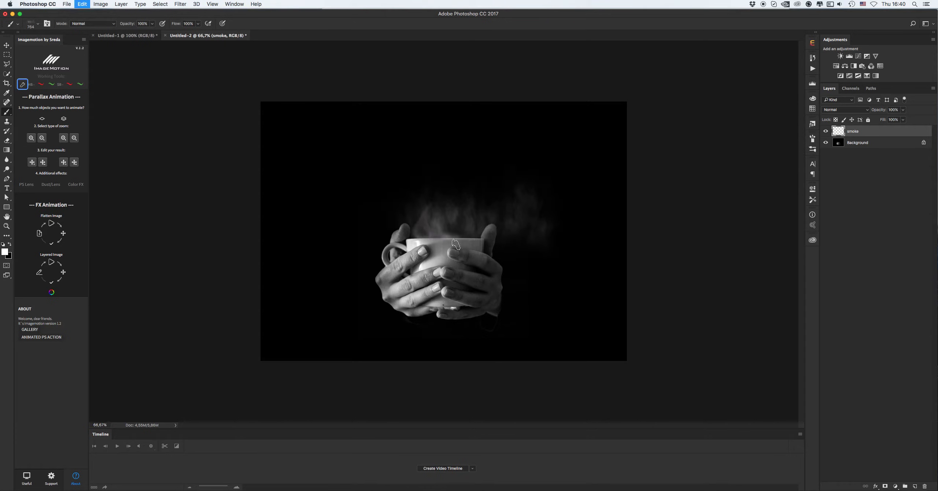
pyautogui.press('[')
pyautogui.press('[')
pyautogui.press('[')
pyautogui.click(436, 229)
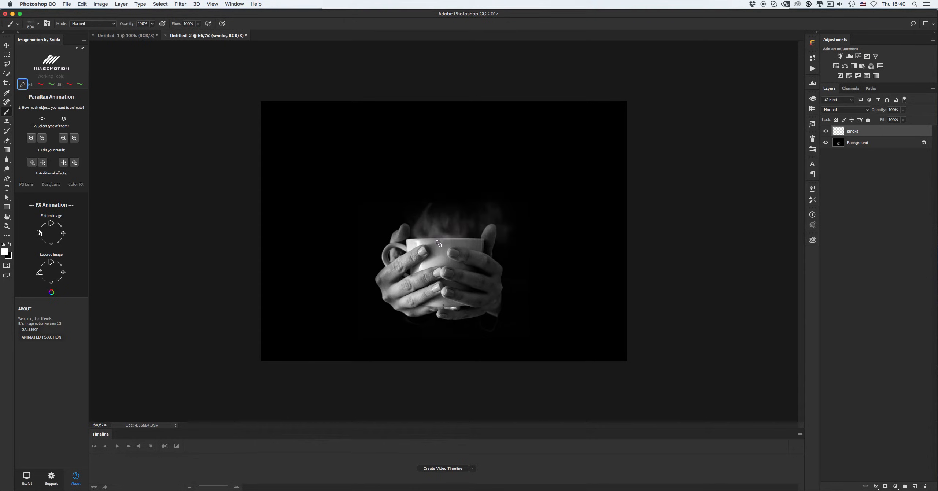
pyautogui.press('super+z')
pyautogui.click(406, 227)
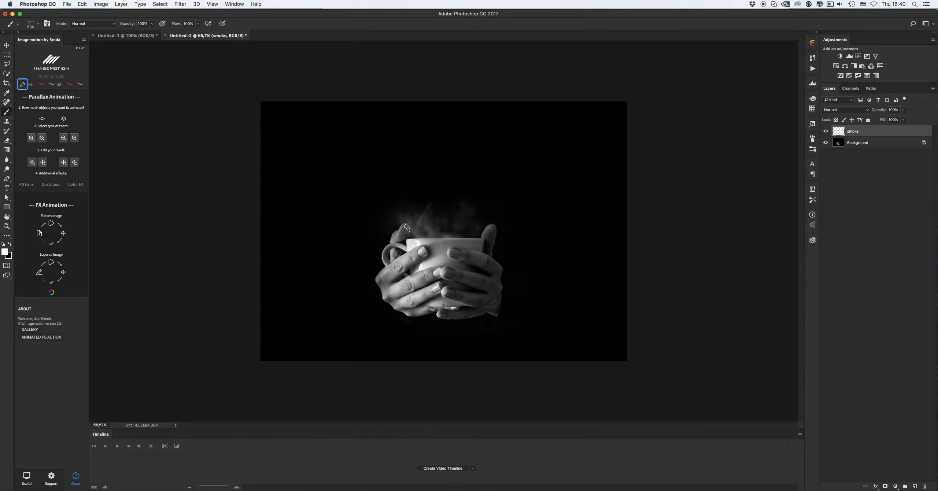
pyautogui.press('super+z')
pyautogui.click(408, 228)
pyautogui.press('super+z')
pyautogui.click(408, 230)
pyautogui.press('super+z')
pyautogui.click(408, 233)
# Move the smoke layer slightly to the right
pyautogui.press('v')
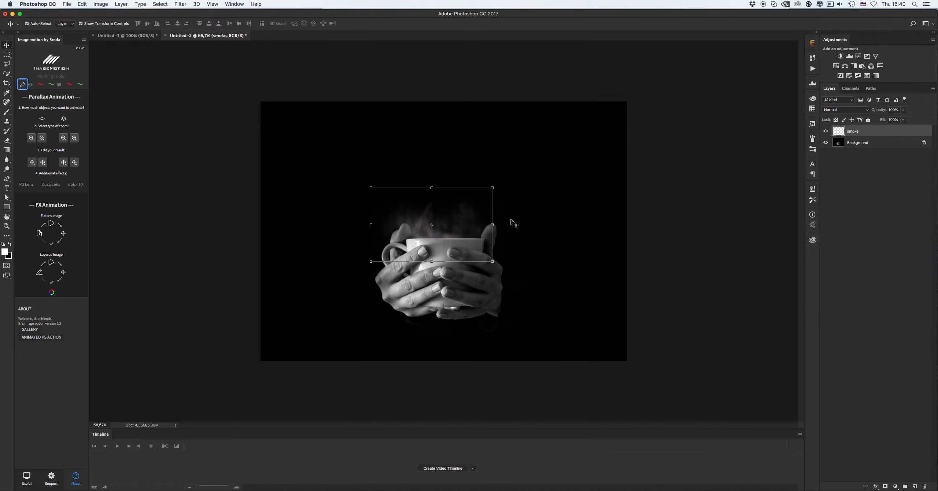
pyautogui.click(492, 186)
pyautogui.moveTo(467, 216); pyautogui.dragTo(473, 216)
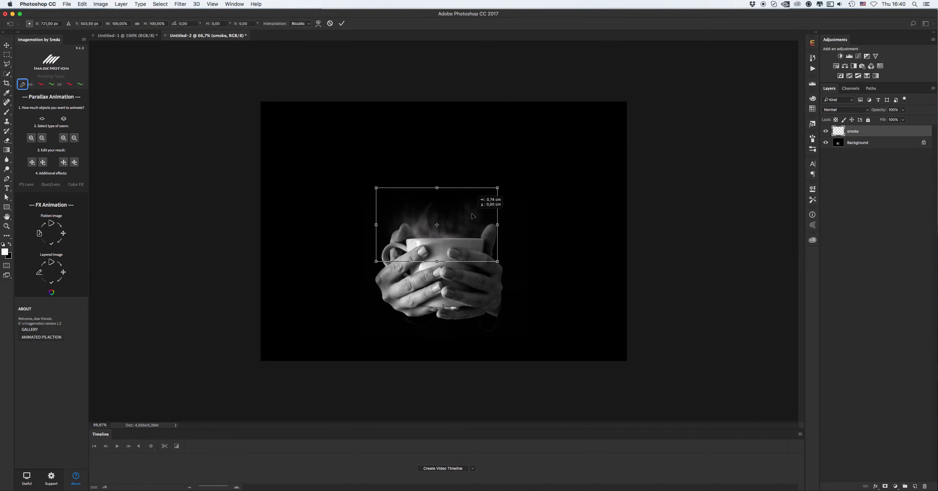
pyautogui.press('Return')
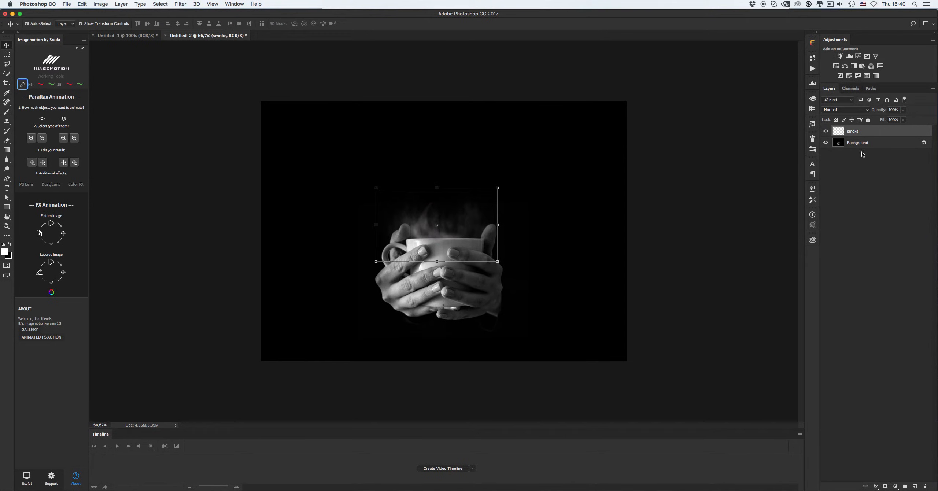
# Rename the layer smoke 1, then add a new layer named smoke 2
pyautogui.click(858, 133)
pyautogui.press('Return')
pyautogui.click(912, 484)
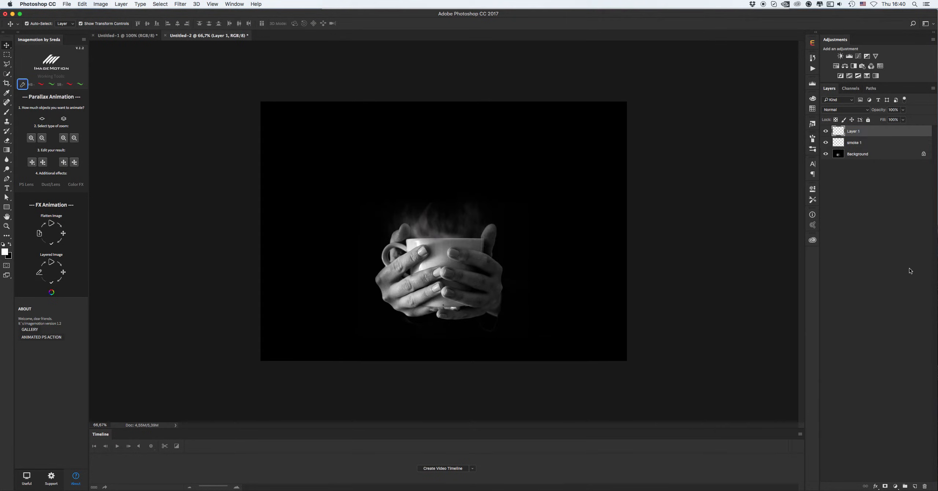
pyautogui.doubleClick(857, 133)
pyautogui.write('smoke 2')
pyautogui.press('Return')
# Try smoke brushes in the brush picker and settle on the 1404 brush
pyautogui.press('b')
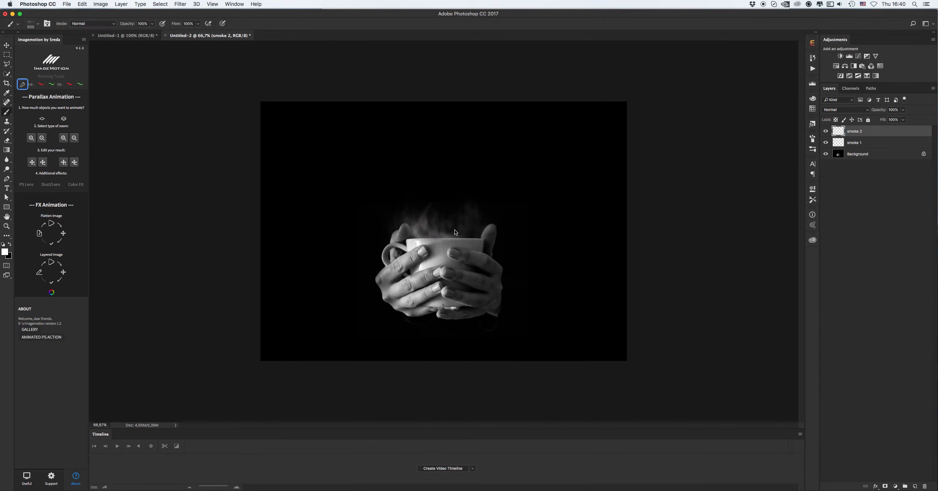
pyautogui.rightClick(458, 230)
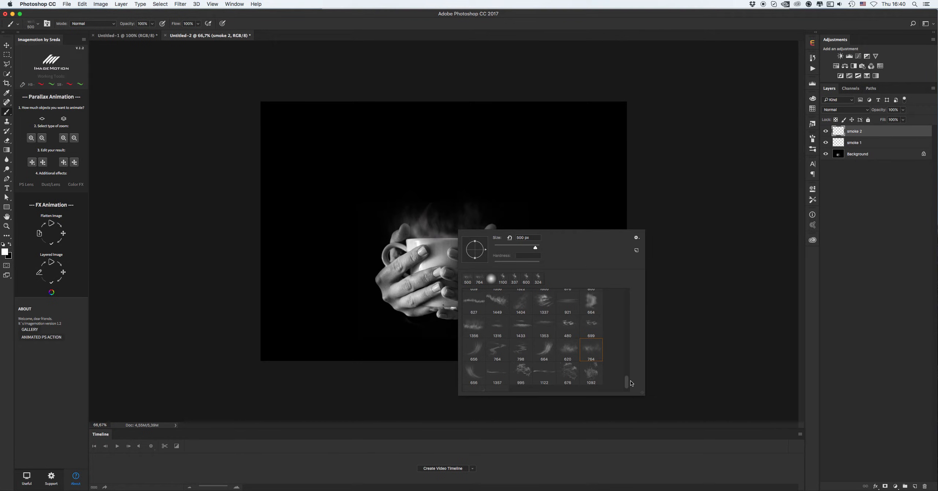
pyautogui.click(595, 305)
pyautogui.click(527, 247)
pyautogui.press('Return')
pyautogui.rightClick(474, 229)
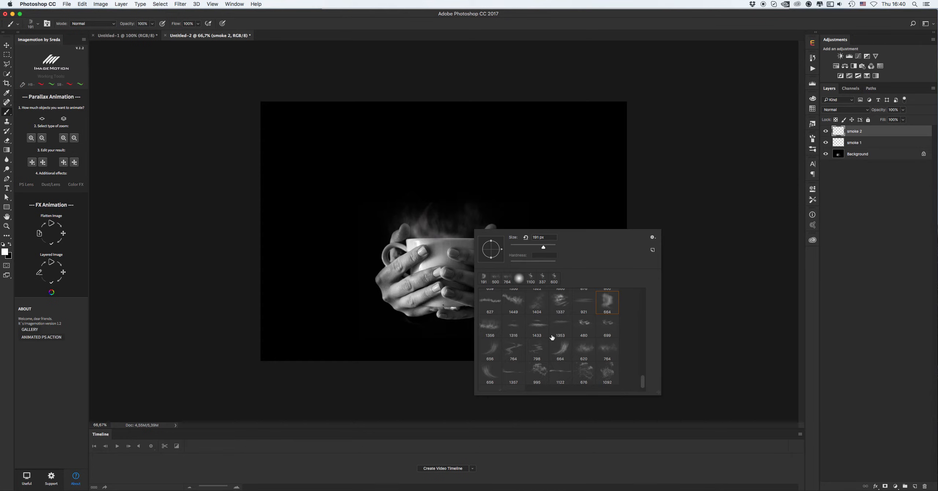
pyautogui.click(538, 314)
pyautogui.press('Return')
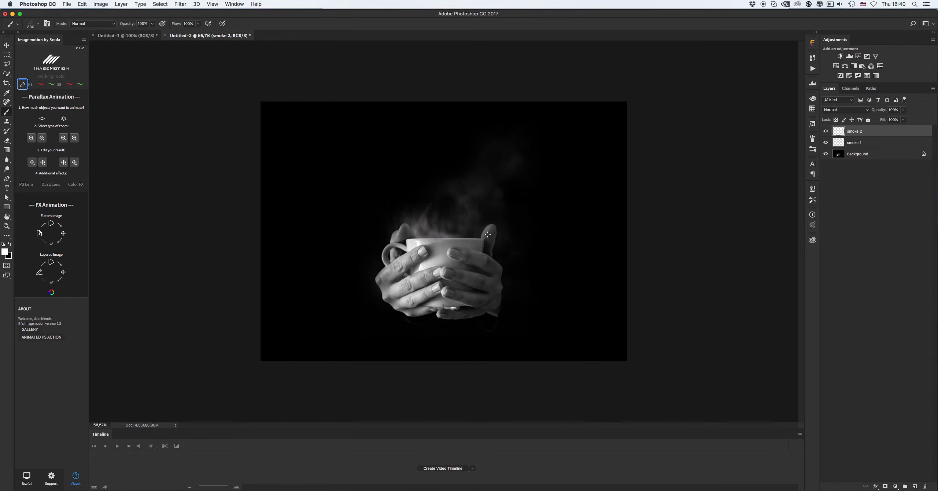
# Stamp the 1404 smoke brush above the cup on smoke 2, retrying placements until one is kept
pyautogui.click(451, 204)
pyautogui.press('super+z')
pyautogui.click(448, 205)
pyautogui.press('super+z')
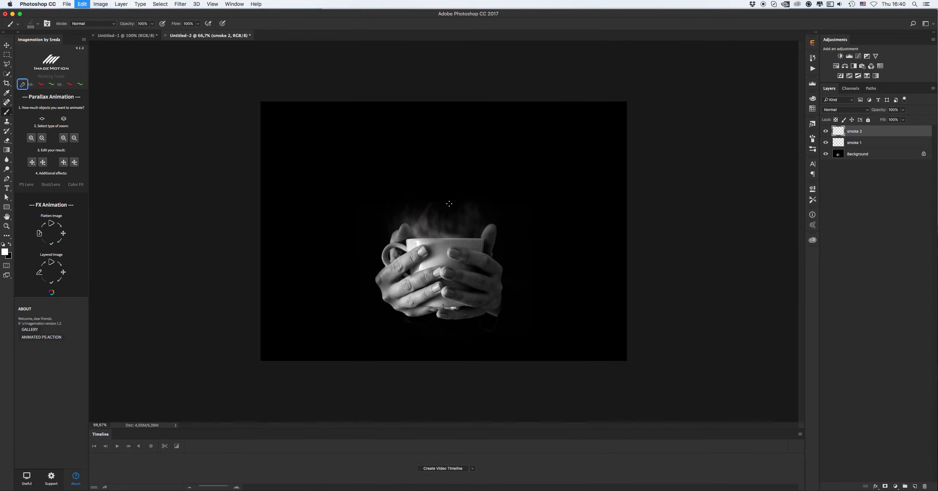
pyautogui.click(448, 202)
pyautogui.press('super+z')
pyautogui.click(481, 214)
pyautogui.press('super+z')
pyautogui.click(445, 212)
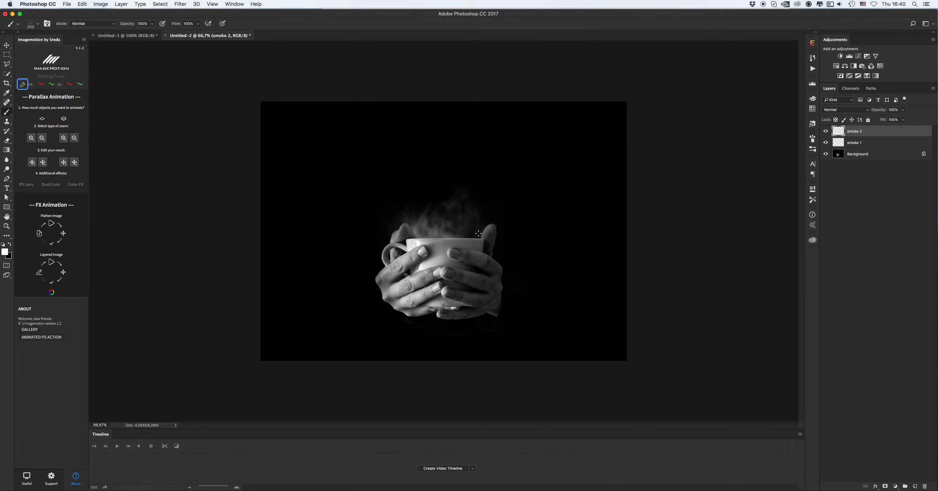
pyautogui.press('super+z')
pyautogui.click(456, 210)
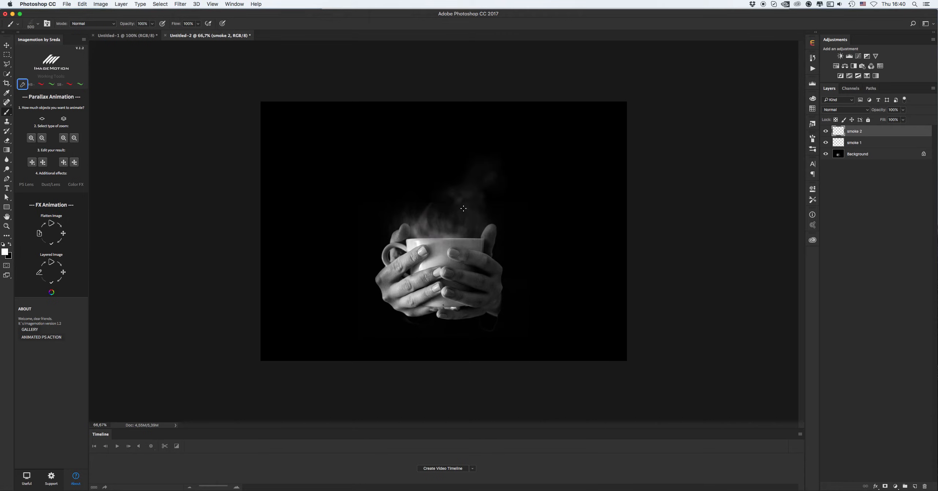
# Duplicate the smoke 2 layer and merge the copy back down to thicken the smoke
pyautogui.press('v')
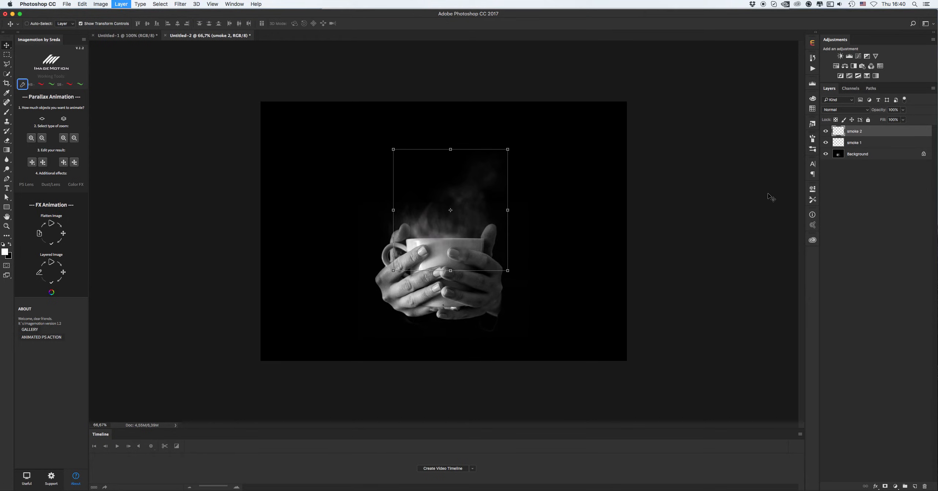
pyautogui.press('super+j')
pyautogui.moveTo(861, 133)
pyautogui.mouseDown()
pyautogui.moveTo(866, 148)
pyautogui.moveTo(867, 140)
pyautogui.mouseUp()
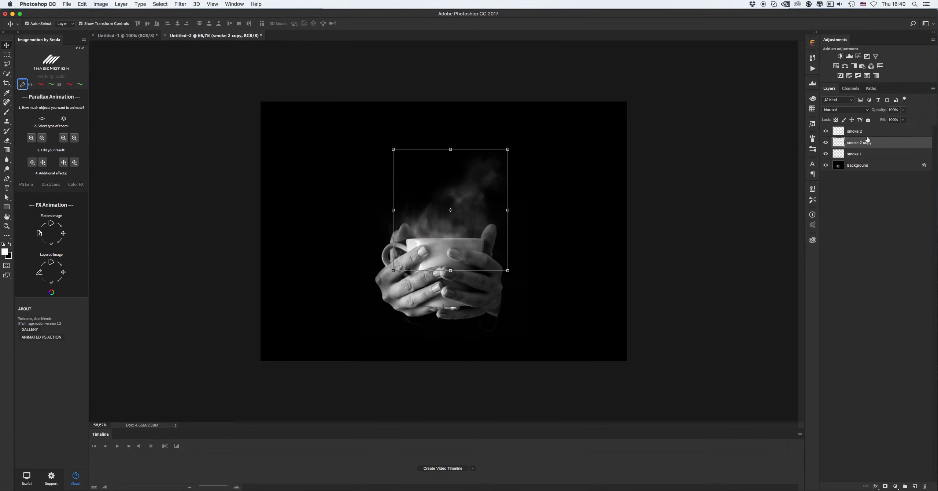
pyautogui.keyDown('shift'); pyautogui.click(867, 136); pyautogui.keyUp('shift')
pyautogui.press('super+e')
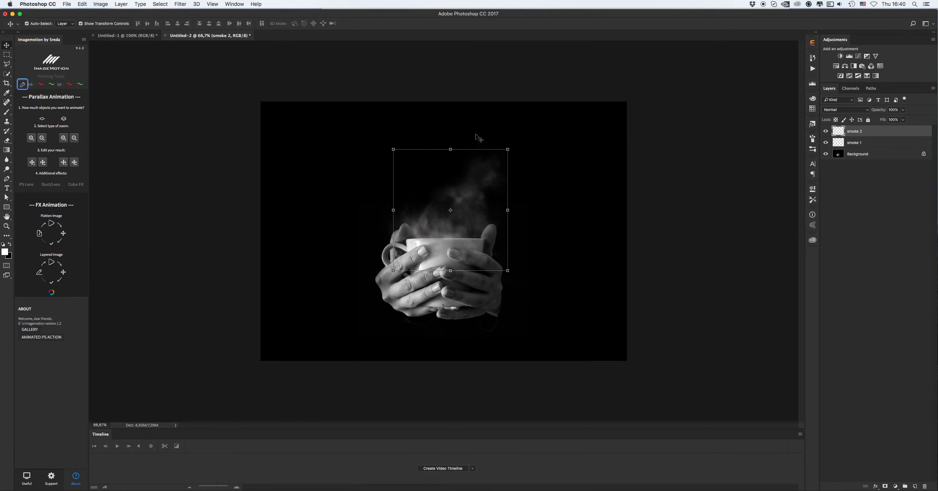
# Move and scale the smoke 2 layer upward above the cup and commit the transform
pyautogui.moveTo(458, 191); pyautogui.dragTo(458, 171)
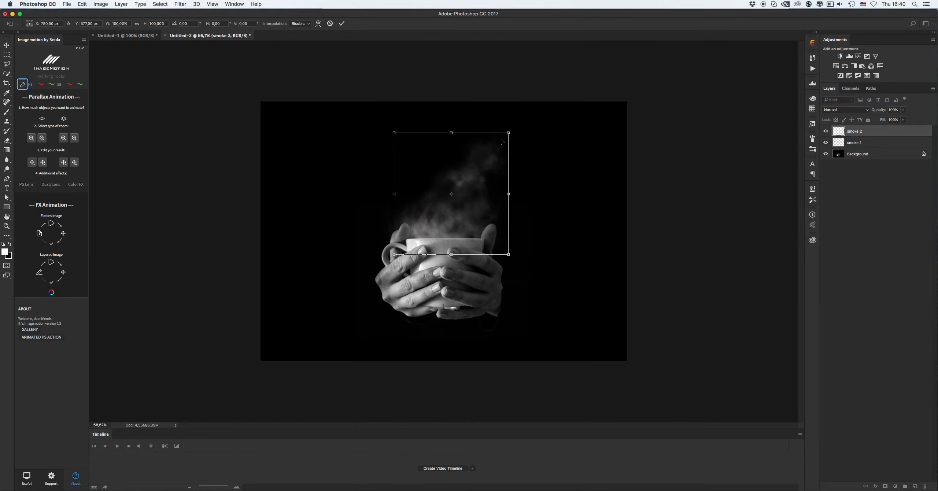
pyautogui.moveTo(509, 132)
pyautogui.mouseDown()
pyautogui.moveTo(489, 154)
pyautogui.moveTo(507, 143)
pyautogui.mouseUp()
pyautogui.moveTo(476, 170); pyautogui.dragTo(474, 176)
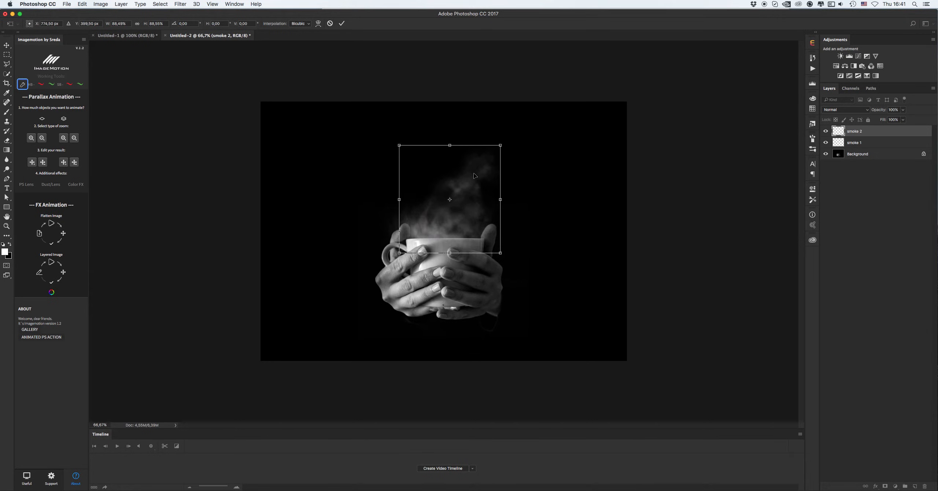
pyautogui.press('Return')
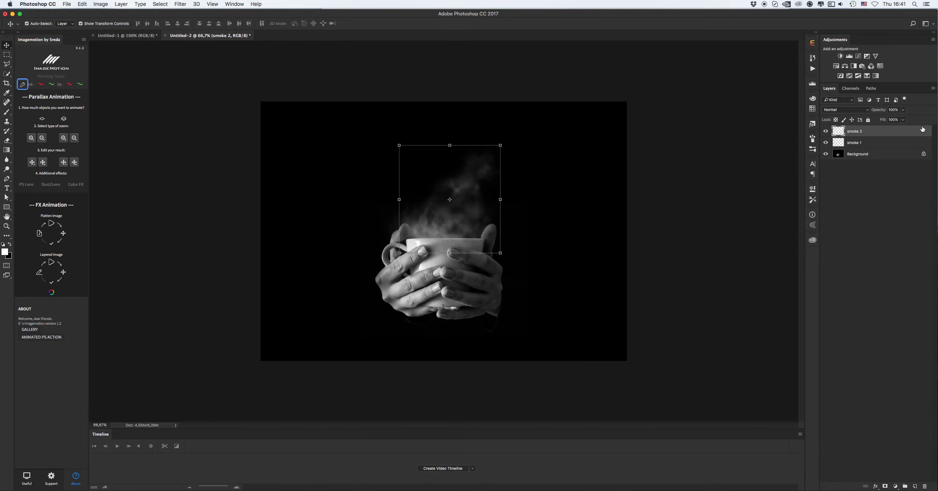
# Try lowering the smoke 2 layer's opacity and set it back to 100%
pyautogui.click(903, 109)
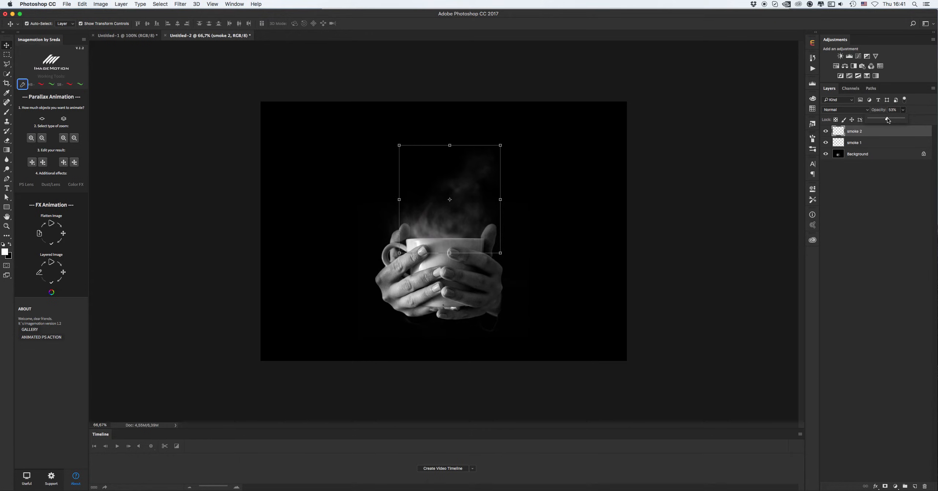
pyautogui.moveTo(888, 119); pyautogui.dragTo(902, 119)
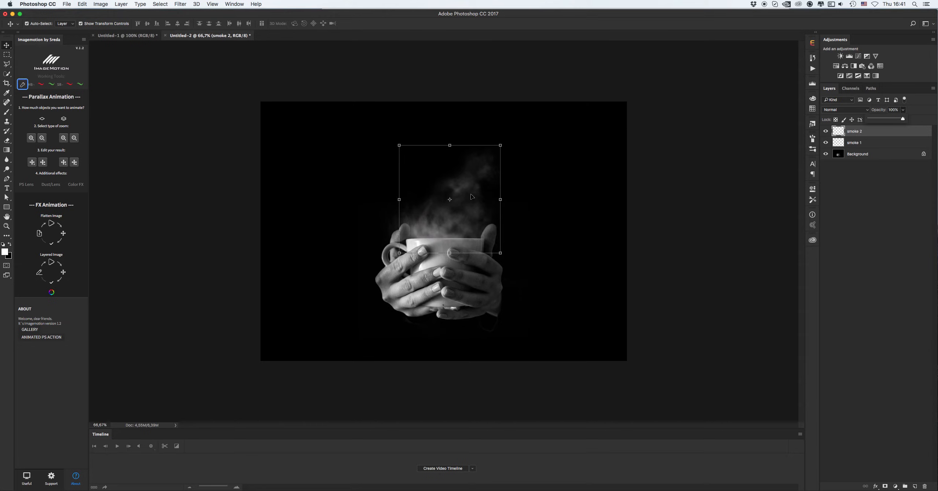
pyautogui.click(870, 230)
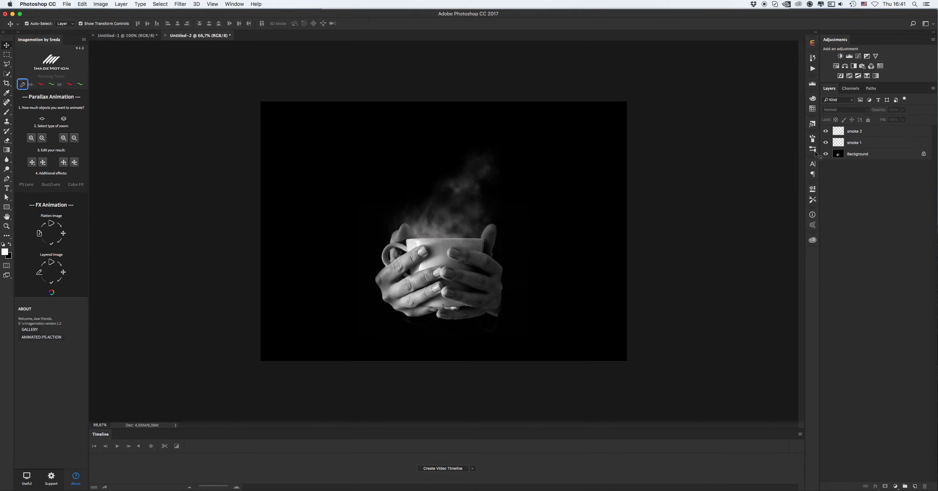
# Select the smoke 1 layer for the Layered Image tool and rename it animation
pyautogui.click(39, 274)
pyautogui.click(523, 170)
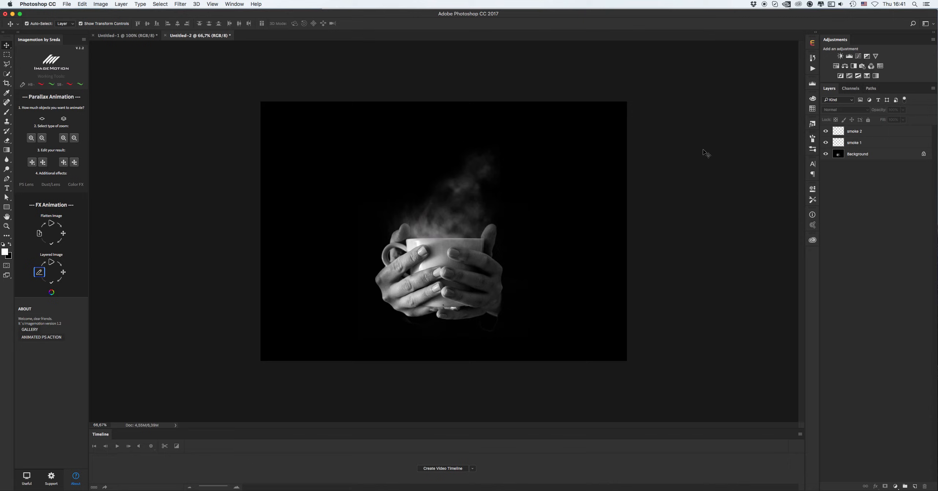
pyautogui.doubleClick(859, 143)
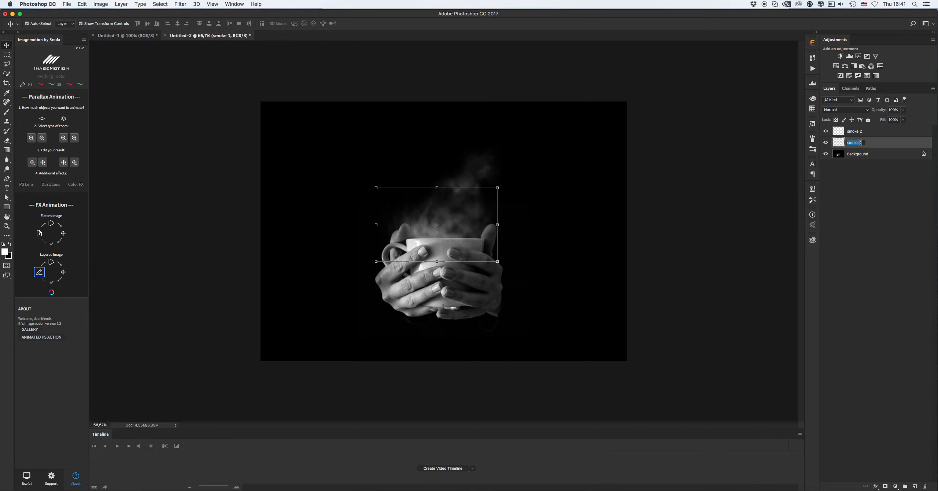
pyautogui.write('animation')
pyautogui.press('Return')
# Start the Layered Image animation and set its end point by nudging the smoke layer slightly upward
pyautogui.click(52, 262)
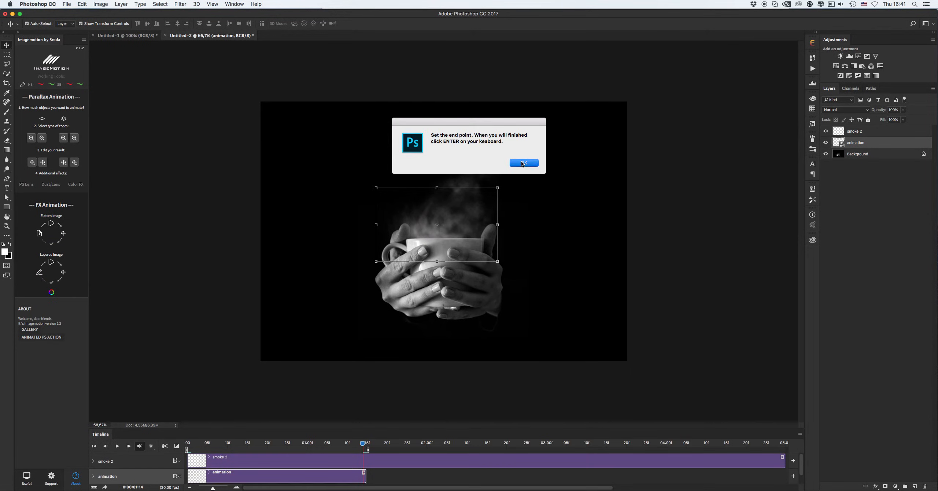
pyautogui.click(523, 163)
pyautogui.moveTo(453, 203); pyautogui.dragTo(453, 197)
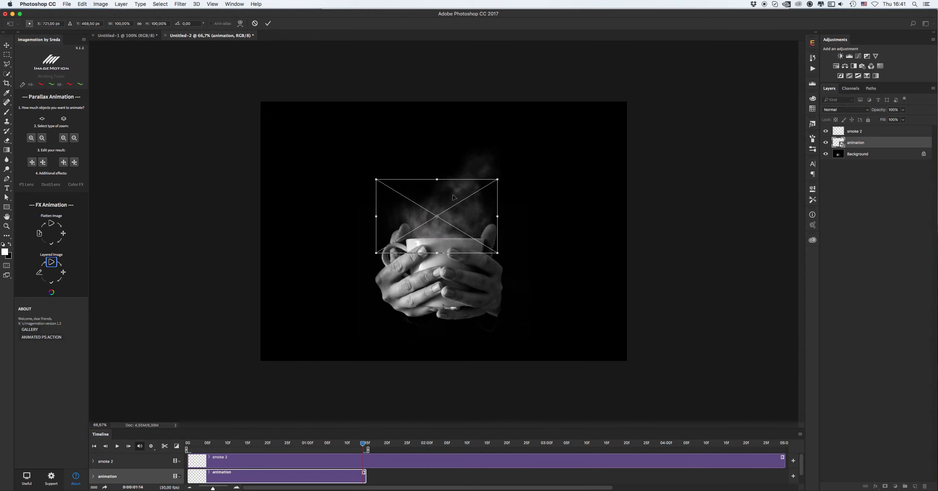
pyautogui.press('Return')
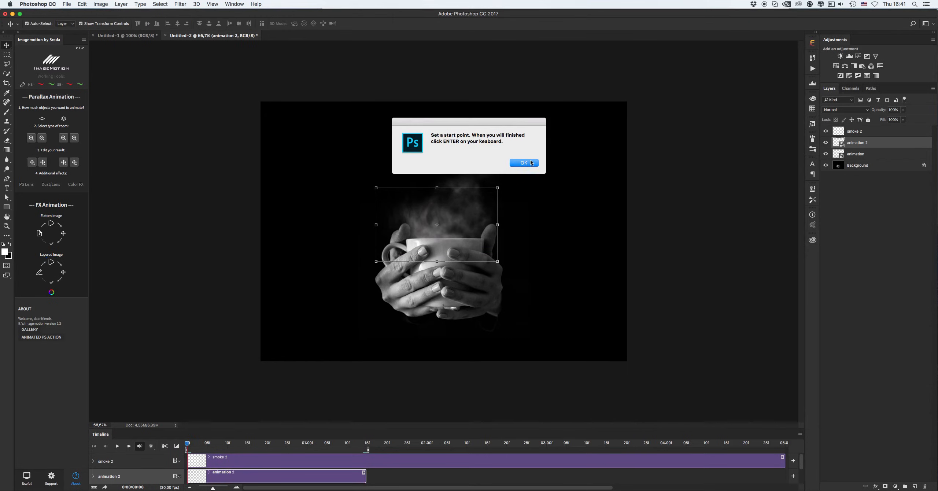
# Set the animation's start point by moving the smoke lower, then confirm the finished animation
pyautogui.click(531, 163)
pyautogui.moveTo(468, 219); pyautogui.dragTo(468, 230)
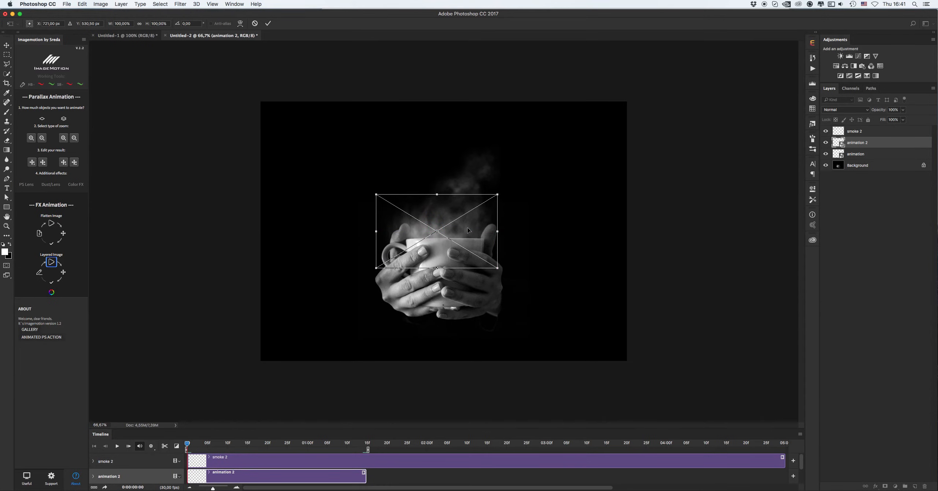
pyautogui.press('super+z')
pyautogui.press('super+plus')
pyautogui.press('super+plus')
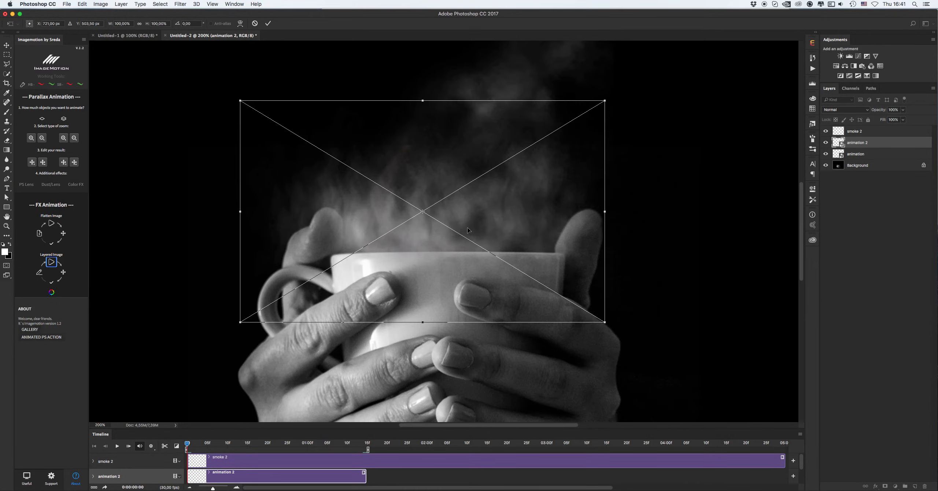
pyautogui.moveTo(467, 215); pyautogui.dragTo(464, 237)
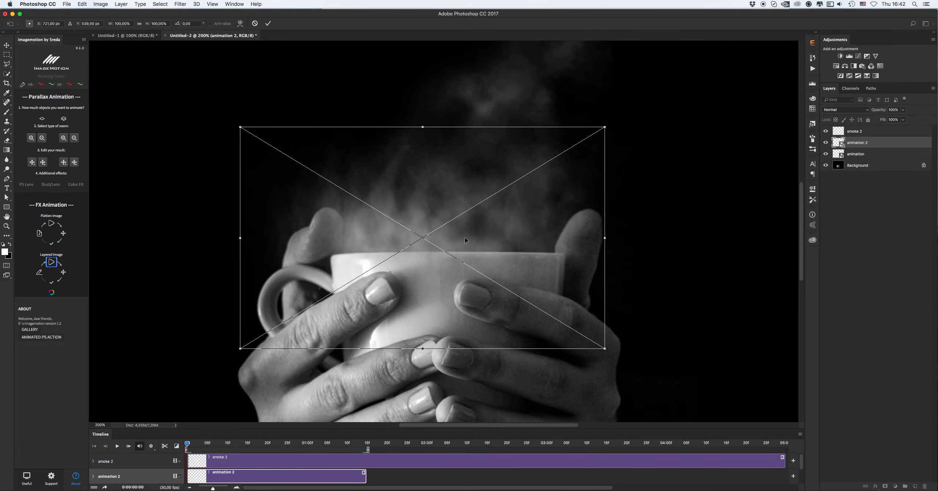
pyautogui.press('Return')
pyautogui.click(524, 162)
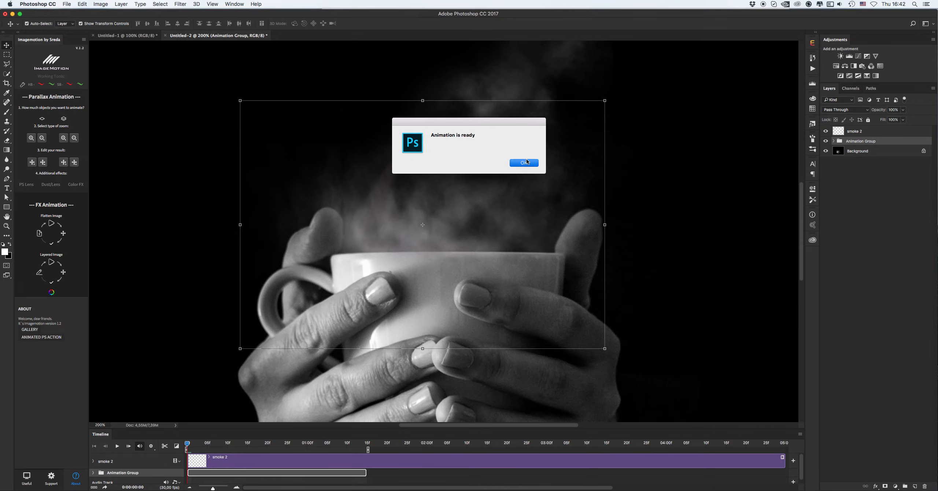
# Hide smoke 2 and play back the animation from the start of the timeline to preview it
pyautogui.press('z')
pyautogui.keyDown('alt'); pyautogui.click(473, 180); pyautogui.keyUp('alt')
pyautogui.keyDown('alt'); pyautogui.click(473, 179); pyautogui.keyUp('alt')
pyautogui.press('v')
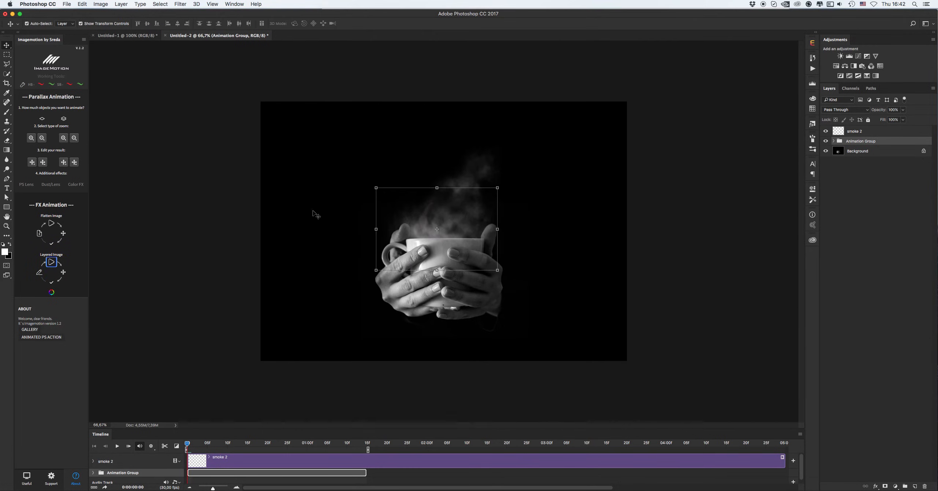
pyautogui.click(825, 131)
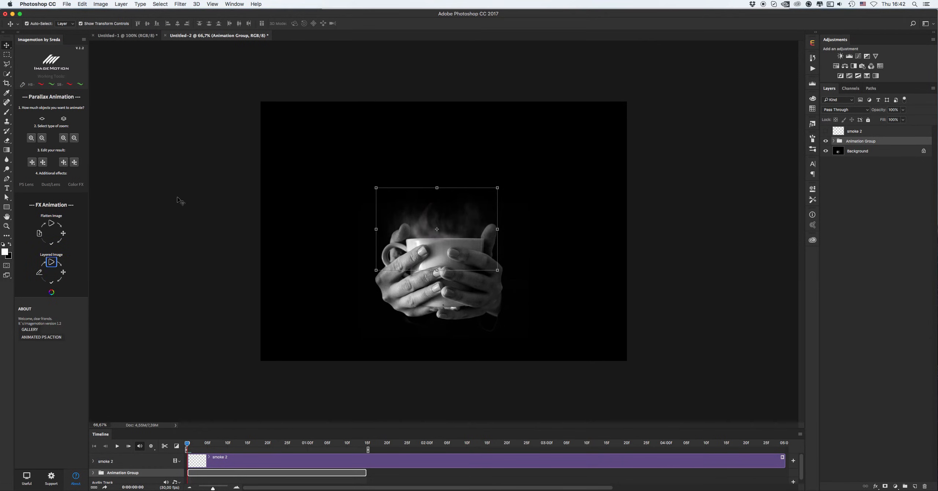
pyautogui.click(179, 202)
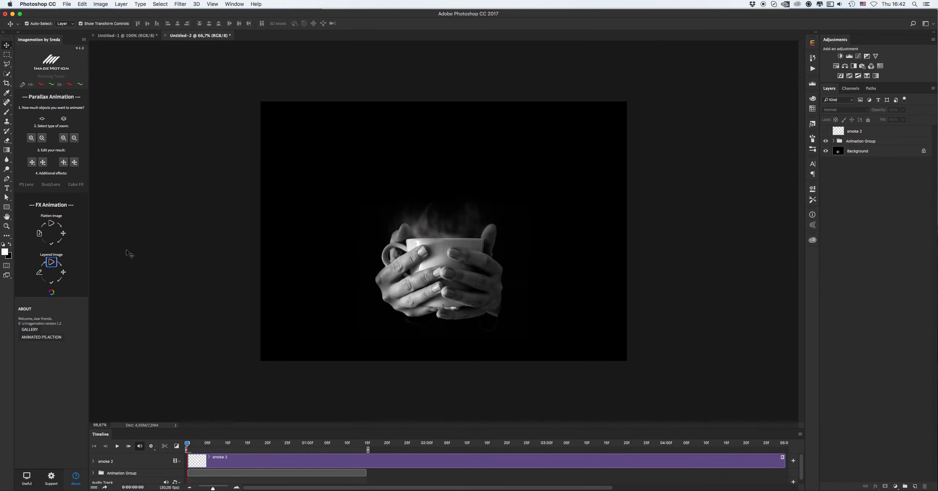
pyautogui.click(117, 446)
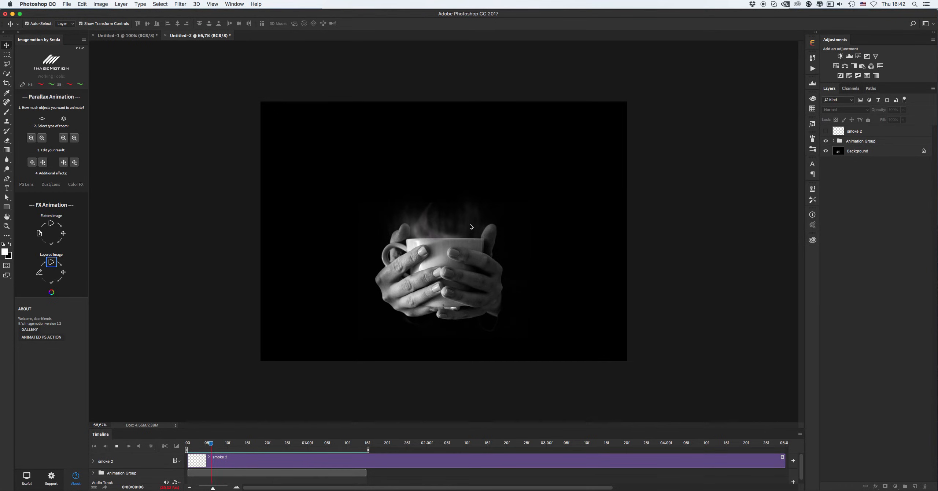
pyautogui.click(188, 446)
# Mark the Animation Group as ready with the Layered Image finish option and collapse the group
pyautogui.click(875, 143)
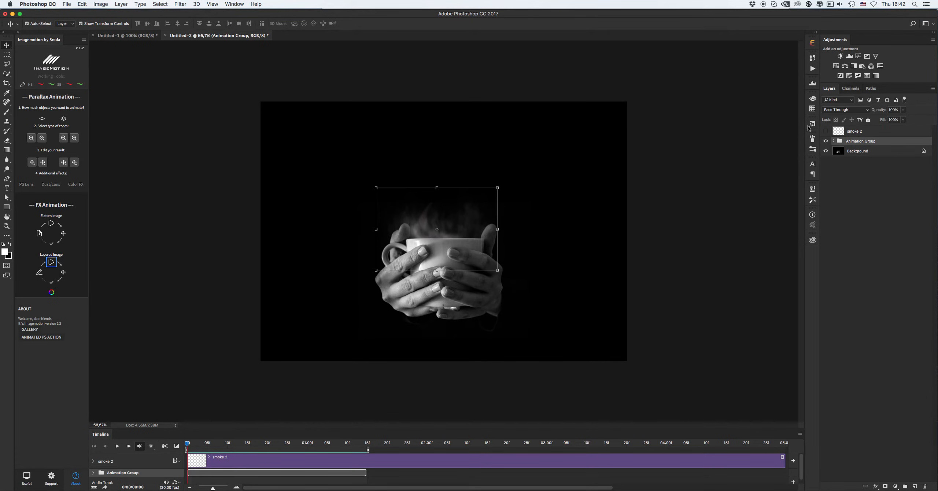
pyautogui.click(52, 286)
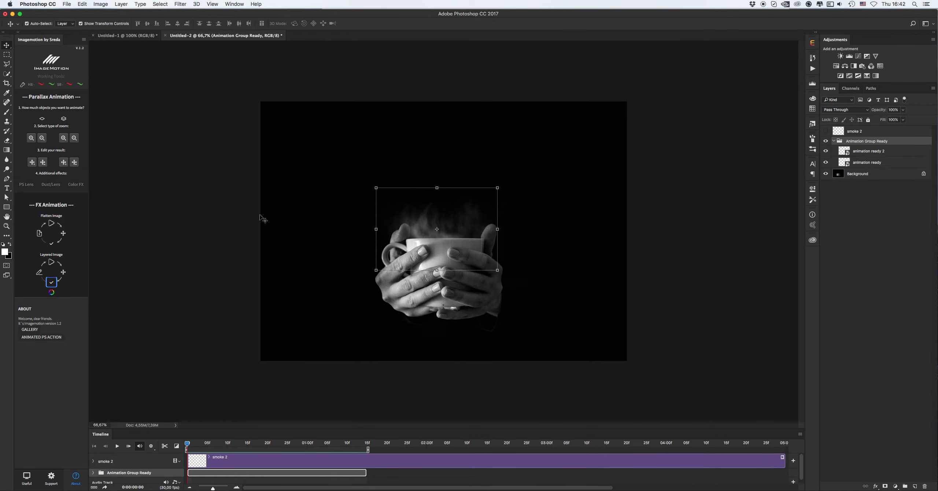
pyautogui.click(834, 142)
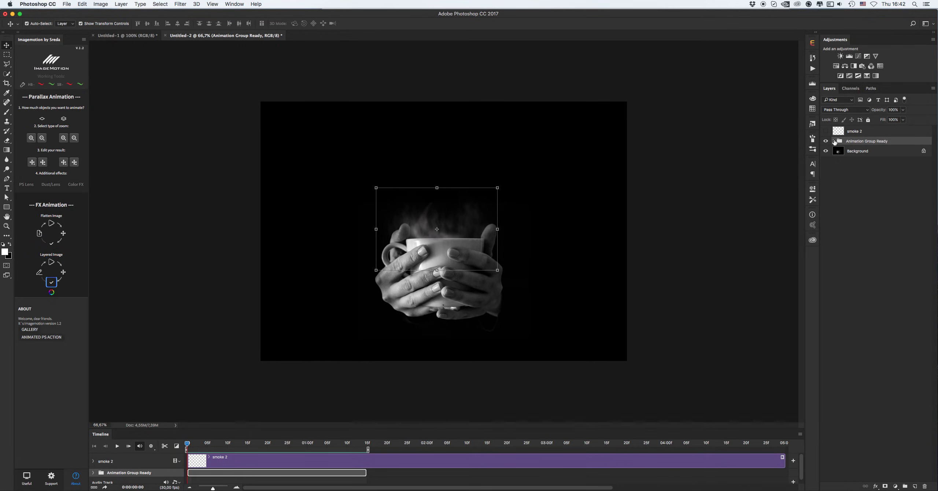
# Show the smoke 2 layer again, select it and rename it animation
pyautogui.click(826, 131)
pyautogui.click(859, 132)
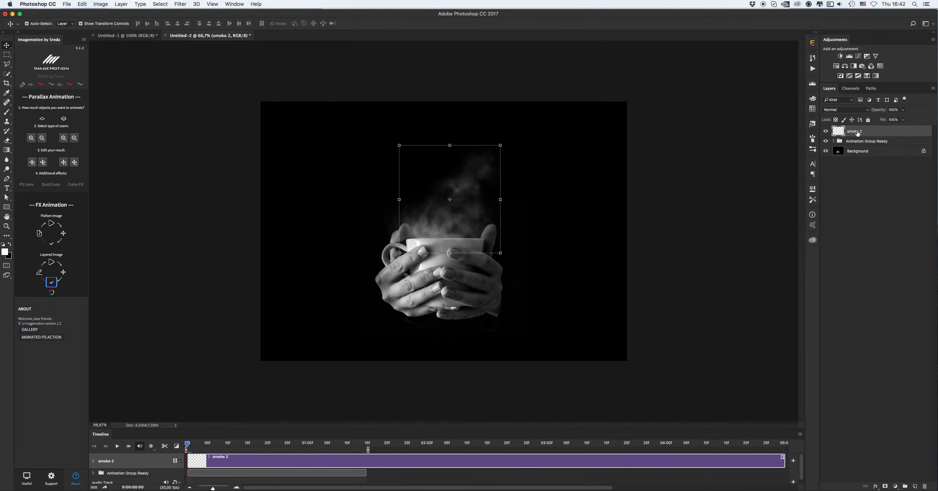
pyautogui.doubleClick(857, 133)
pyautogui.write('animation')
pyautogui.press('Return')
# Start Layered Image on the new animation layer and set its end point by moving the smoke up slightly
pyautogui.click(51, 262)
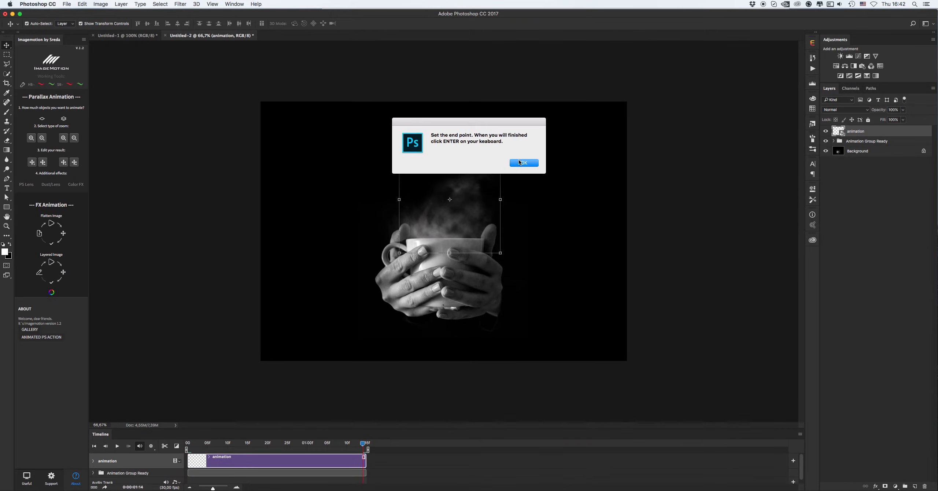
pyautogui.press('Return')
pyautogui.moveTo(468, 205); pyautogui.dragTo(469, 197)
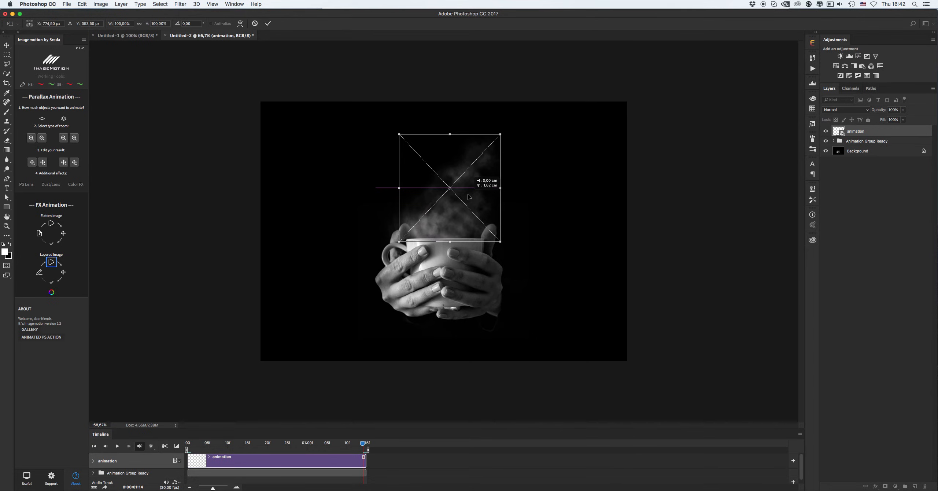
pyautogui.moveTo(469, 196); pyautogui.dragTo(469, 197)
pyautogui.press('Return')
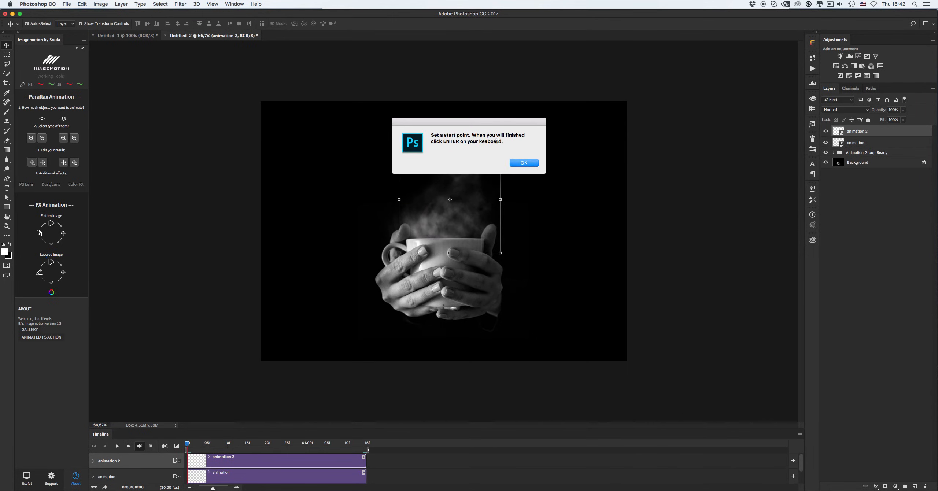
# Set the start point with a small shift of the smoke and confirm the finished animation
pyautogui.click(530, 164)
pyautogui.moveTo(467, 220)
pyautogui.mouseDown()
pyautogui.moveTo(473, 212)
pyautogui.moveTo(469, 221)
pyautogui.mouseUp()
pyautogui.press('Return')
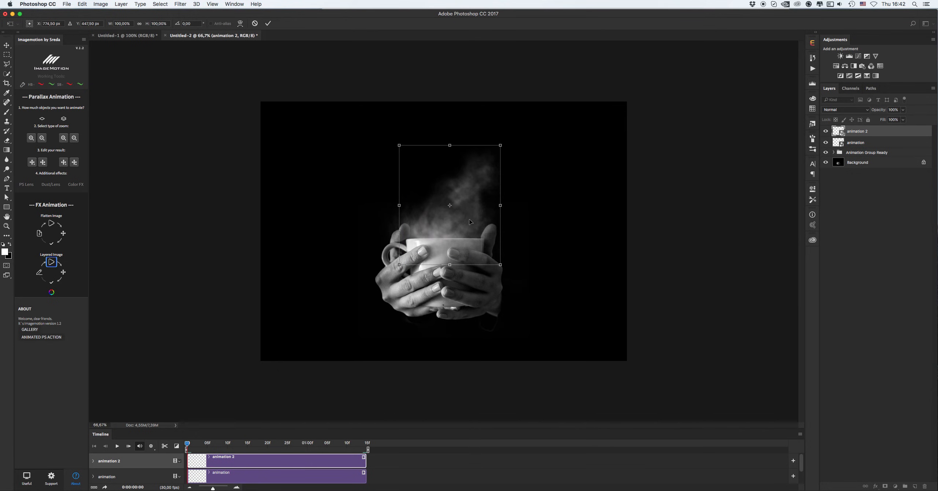
pyautogui.click(527, 165)
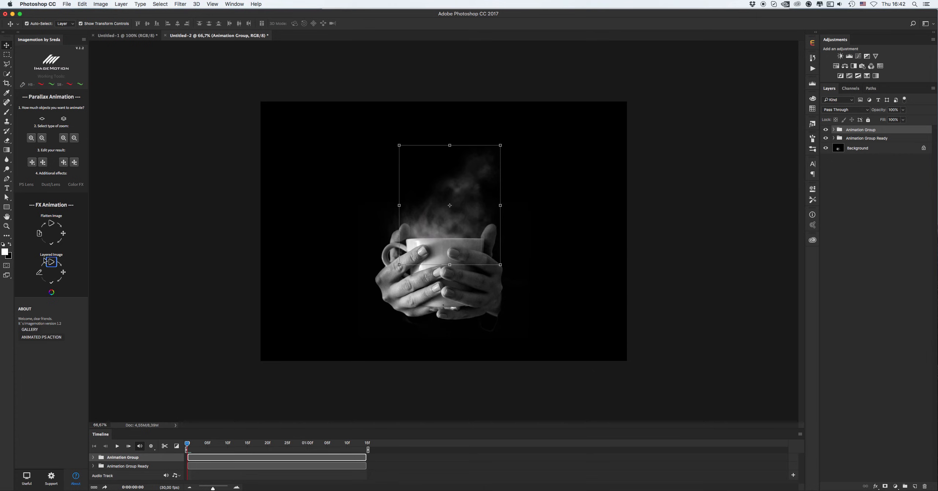
# Play back the two-layer smoke animation, stop it, and zoom in on the cup
pyautogui.click(164, 404)
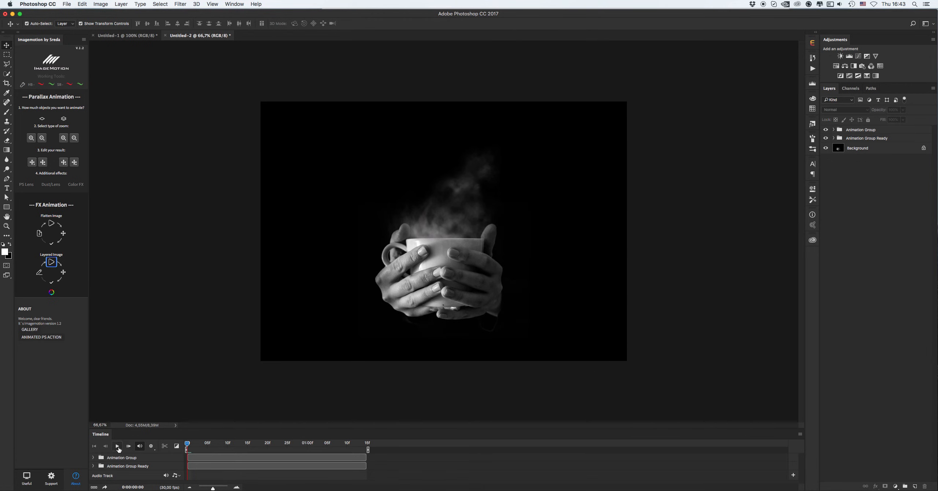
pyautogui.click(117, 446)
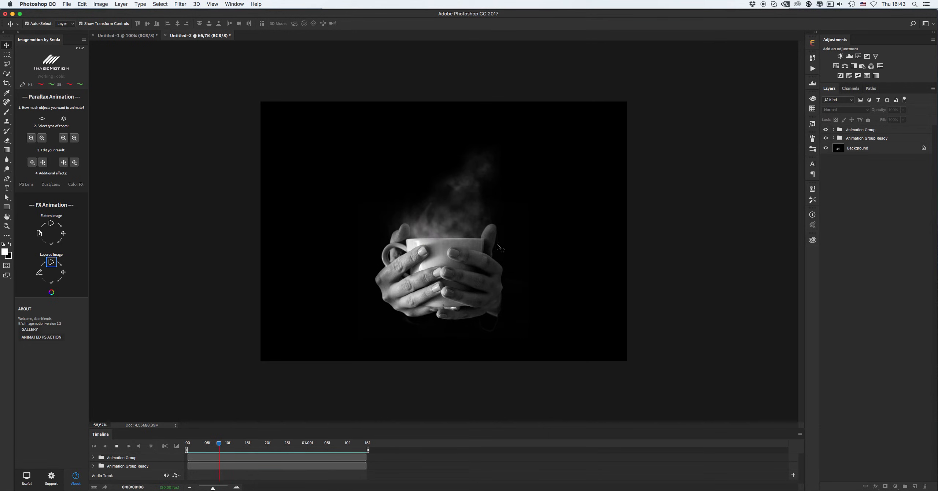
pyautogui.press('space')
pyautogui.press('z')
pyautogui.click(467, 244)
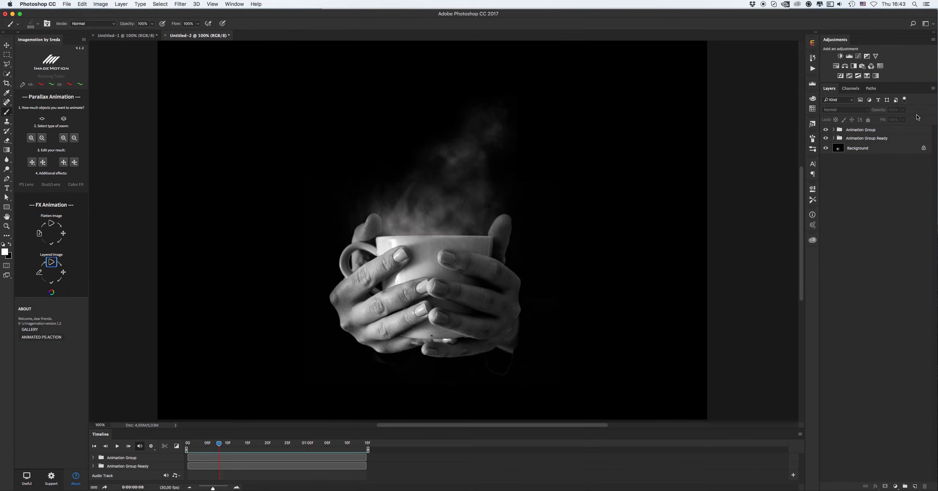
# Mark the new Animation Group as ready and add a layer mask to it
pyautogui.click(875, 132)
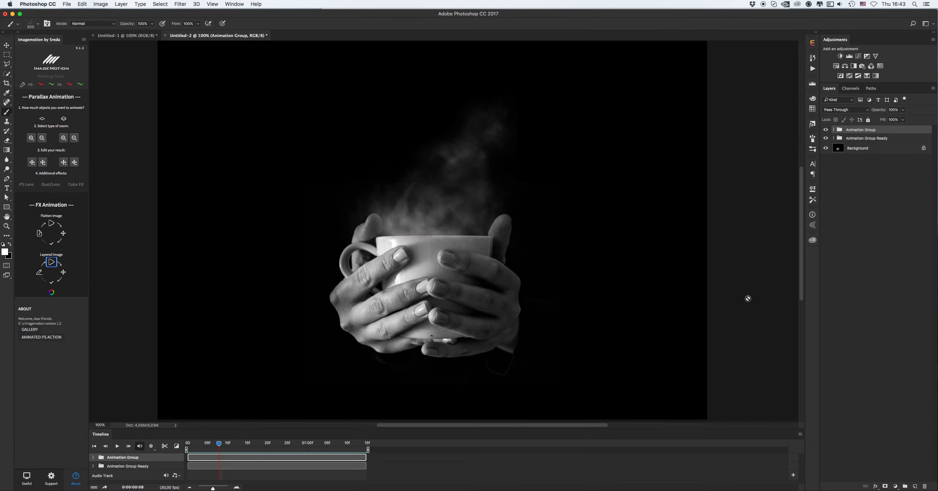
pyautogui.click(48, 283)
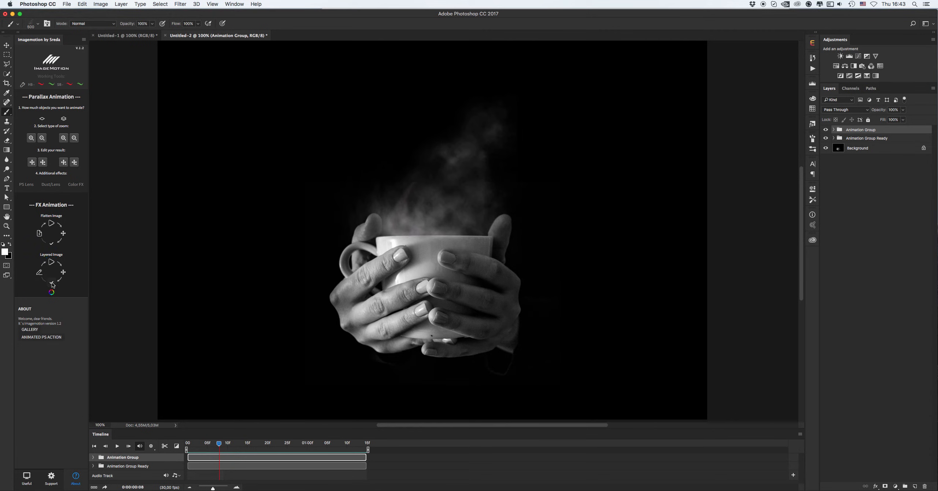
pyautogui.click(886, 488)
# Choose a soft round brush, reduce its size, and paint on the top group's mask to hide smoke near the cup
pyautogui.rightClick(501, 270)
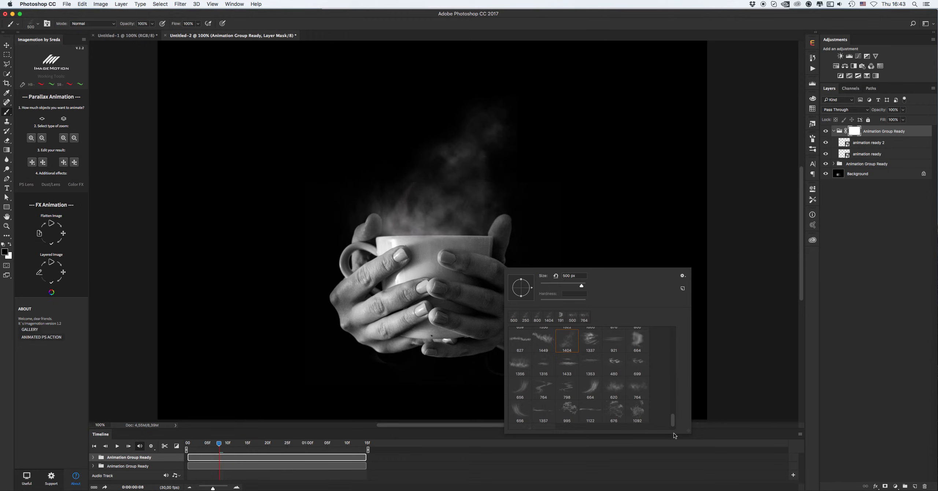
pyautogui.click(521, 340)
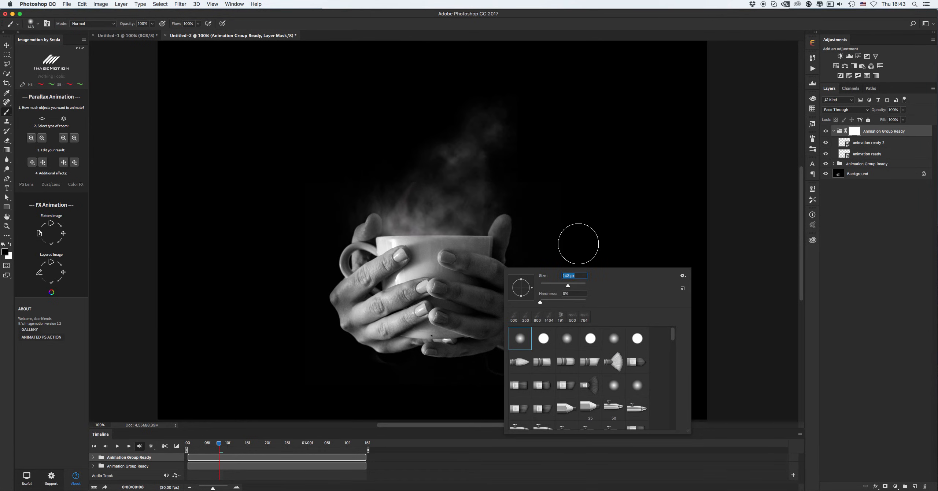
pyautogui.moveTo(582, 286); pyautogui.dragTo(557, 286)
pyautogui.click(386, 250)
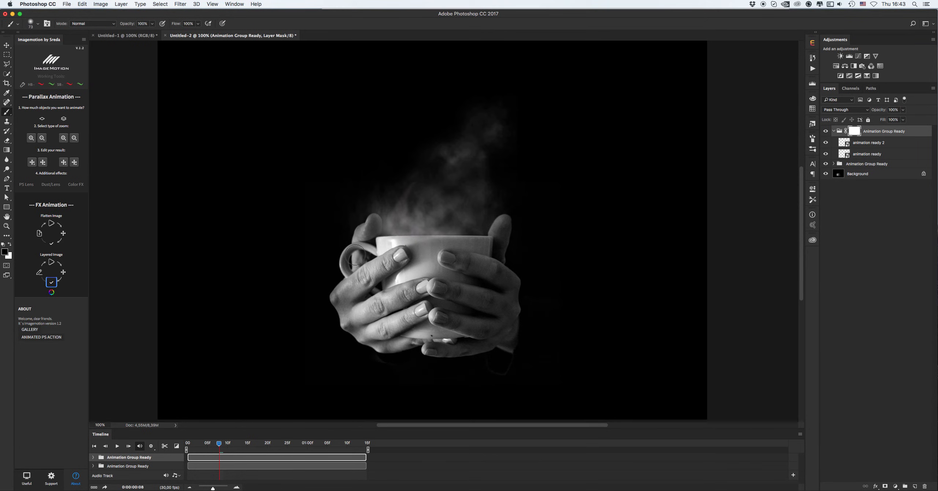
pyautogui.click(490, 248)
pyautogui.press('v')
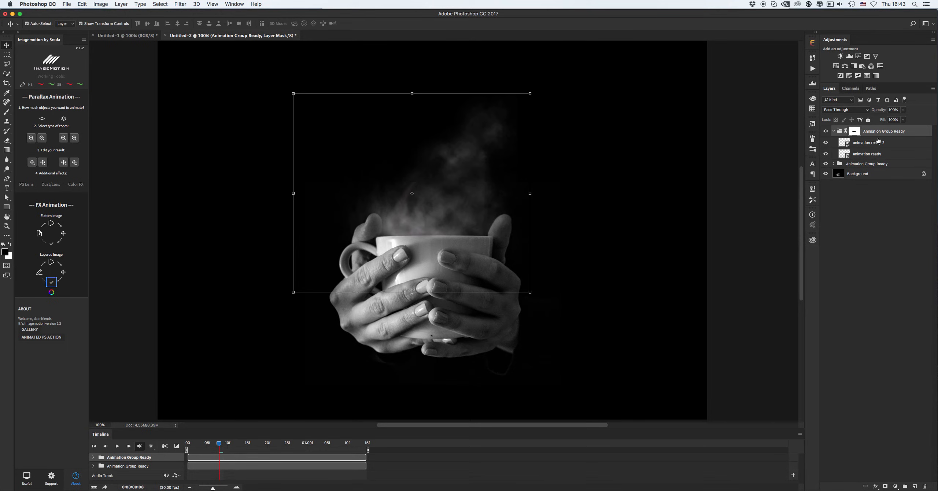
# Add a layer mask to the lower Animation Group Ready and paint out smoke across the cup's rim
pyautogui.click(858, 163)
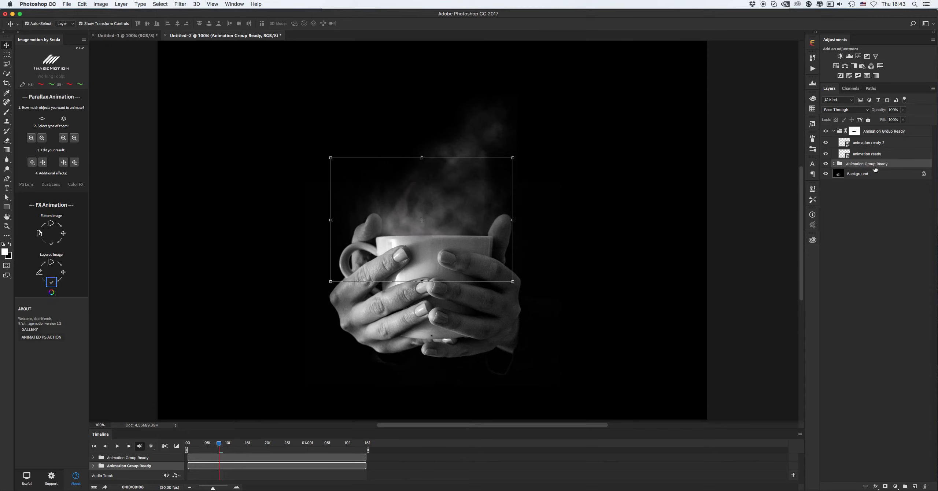
pyautogui.click(884, 486)
pyautogui.press('b')
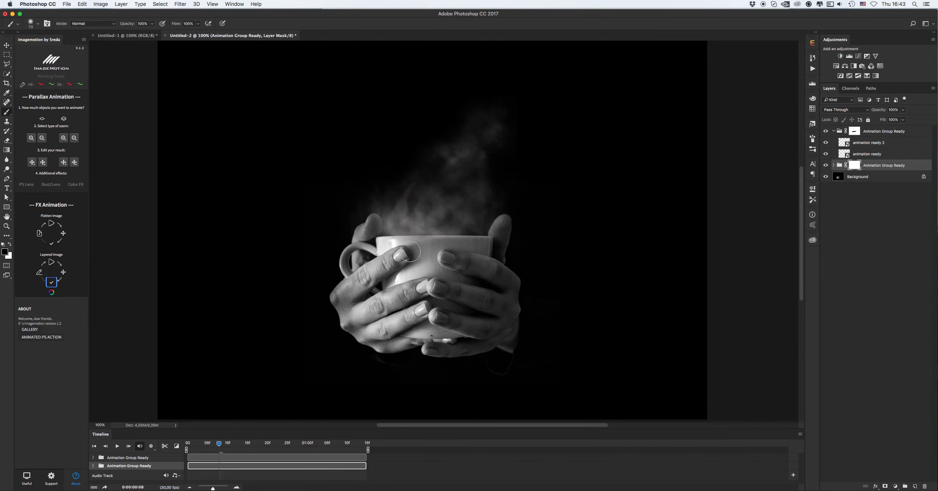
pyautogui.moveTo(433, 249)
pyautogui.mouseDown()
pyautogui.moveTo(500, 250)
pyautogui.moveTo(354, 253)
pyautogui.moveTo(366, 260)
pyautogui.mouseUp()
pyautogui.press('v')
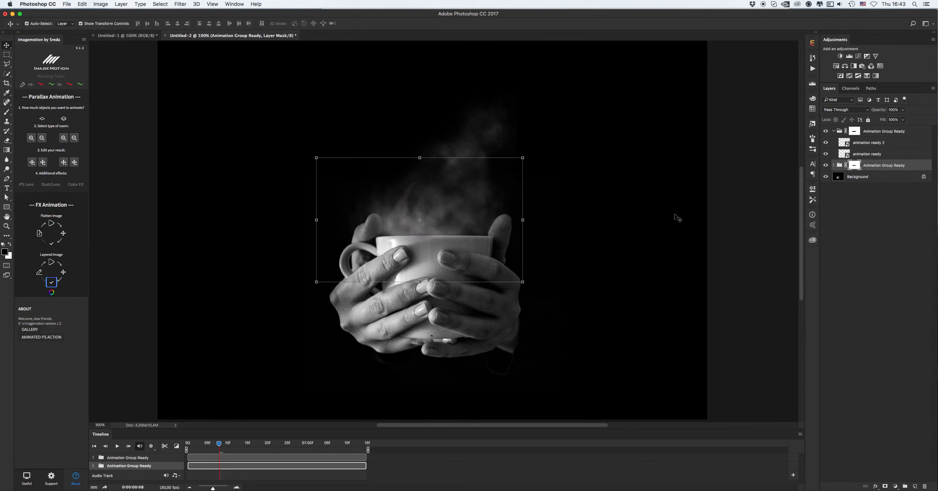
# Collapse the top animation group and lower its opacity to 70%
pyautogui.click(883, 133)
pyautogui.click(833, 131)
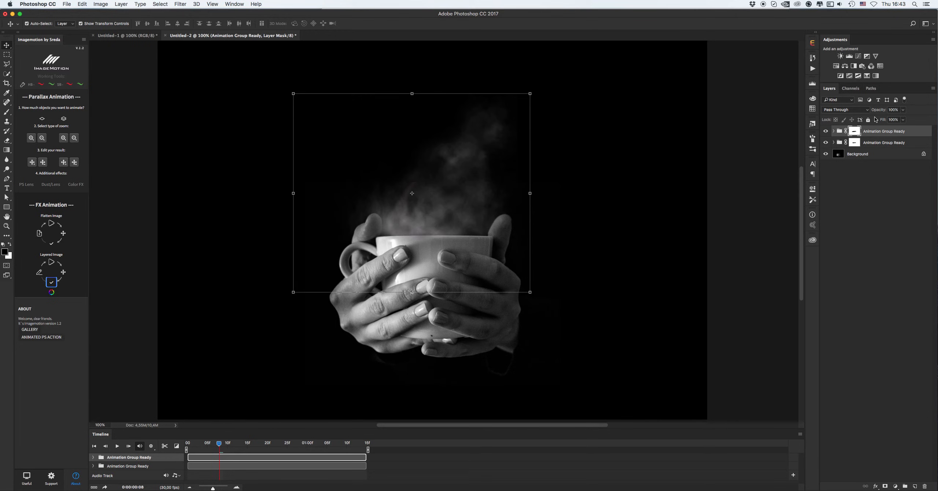
pyautogui.click(903, 110)
pyautogui.moveTo(901, 121); pyautogui.dragTo(894, 121)
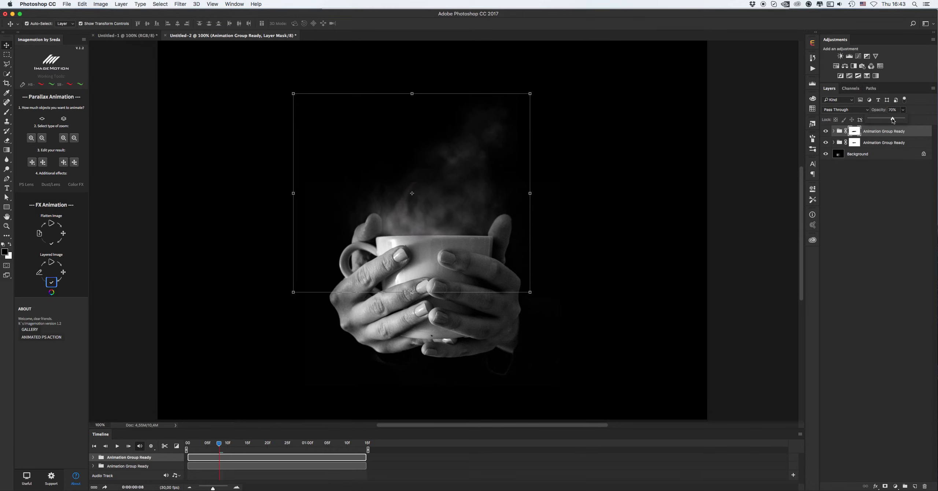
# Play back the cup smoke animation and stop it
pyautogui.keyDown('alt'); pyautogui.keyDown('super'); pyautogui.click(483, 197); pyautogui.keyUp('super'); pyautogui.keyUp('alt')
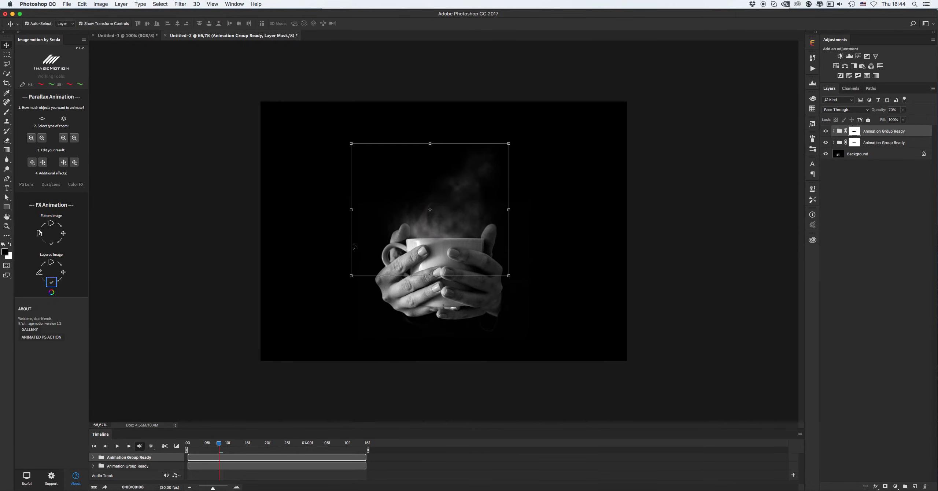
pyautogui.click(239, 257)
pyautogui.click(117, 446)
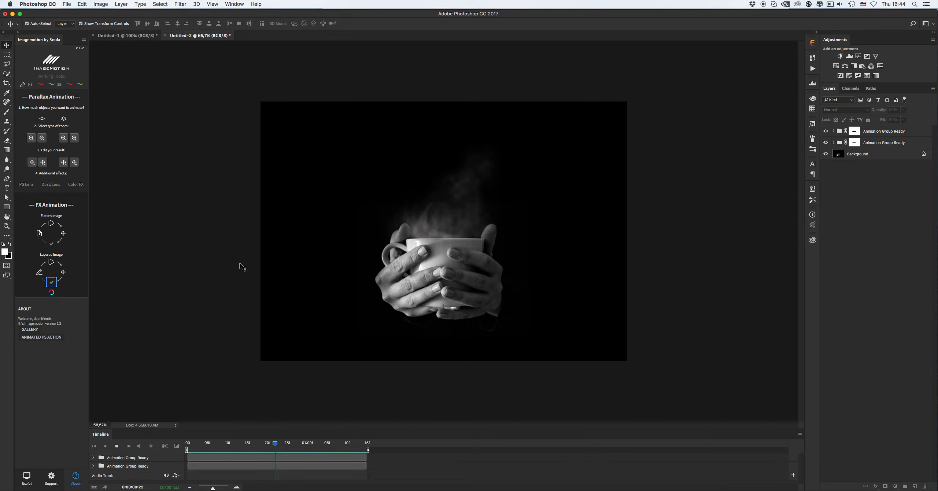
pyautogui.press('space')
pyautogui.keyDown('super'); pyautogui.click(437, 225); pyautogui.keyUp('super')
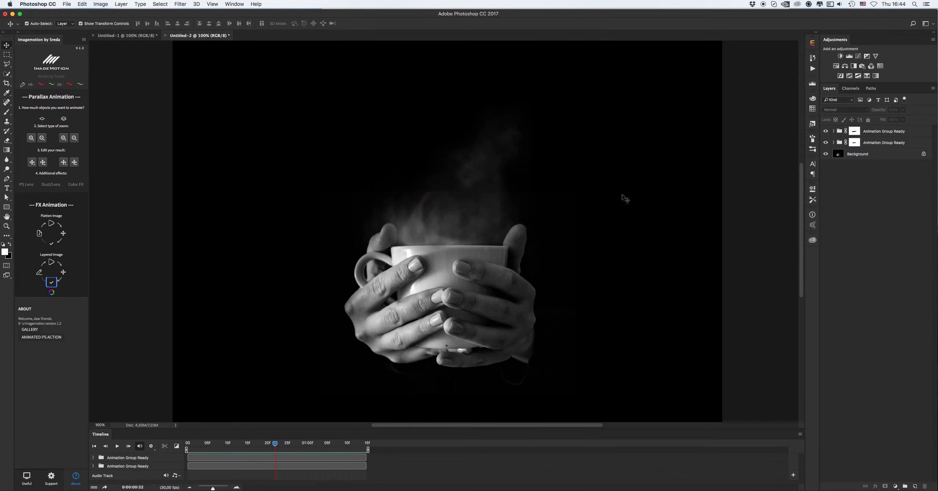
pyautogui.click(890, 156)
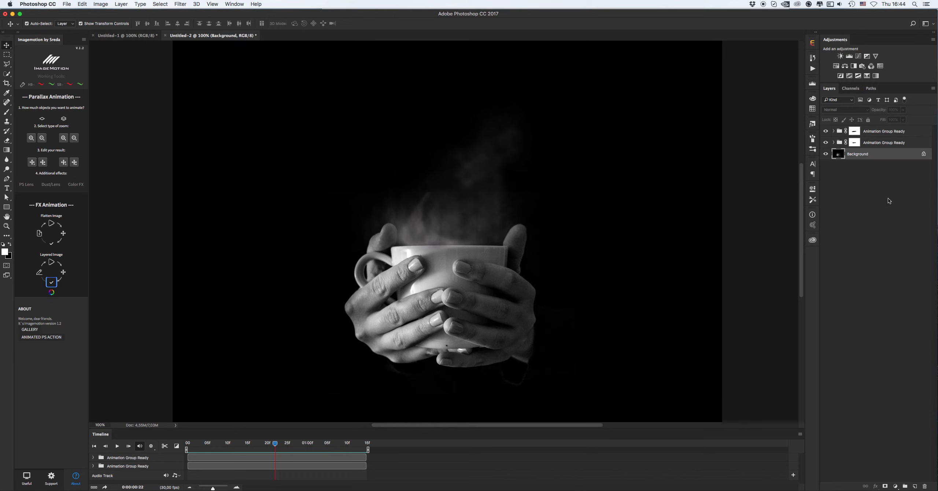
pyautogui.click(918, 487)
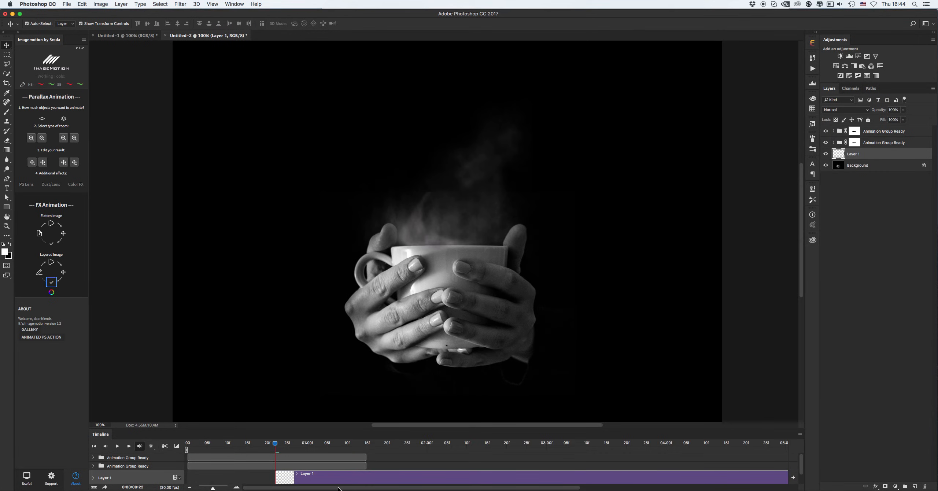
pyautogui.moveTo(355, 480); pyautogui.dragTo(336, 480)
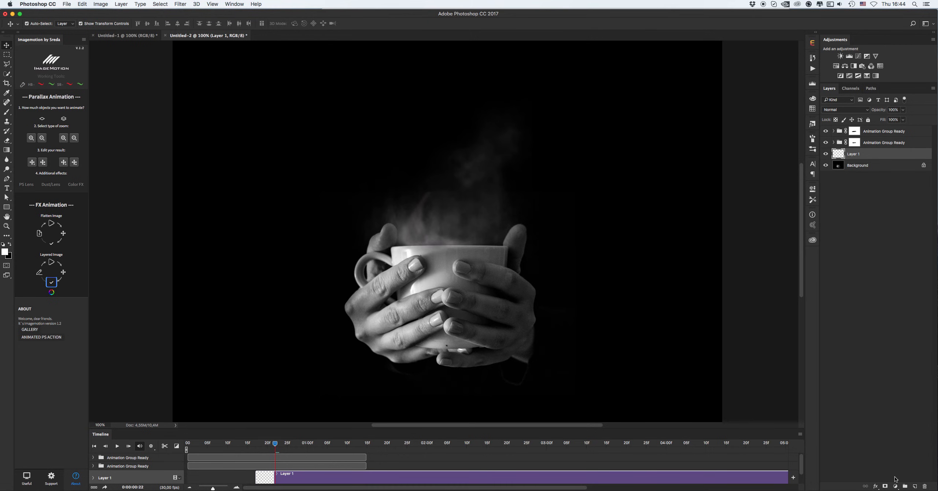
pyautogui.click(924, 488)
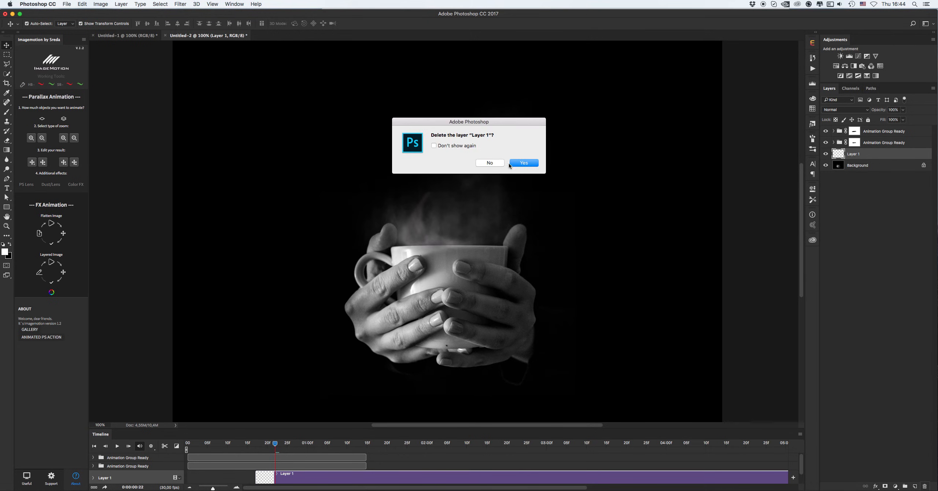
pyautogui.click(510, 164)
# Zoom out on the cup image and play the animation through again
pyautogui.press('b')
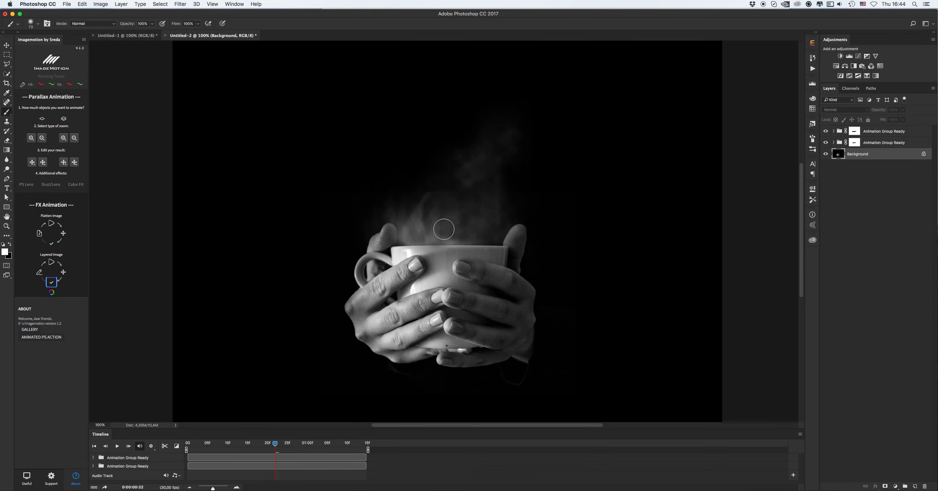
pyautogui.click(9, 244)
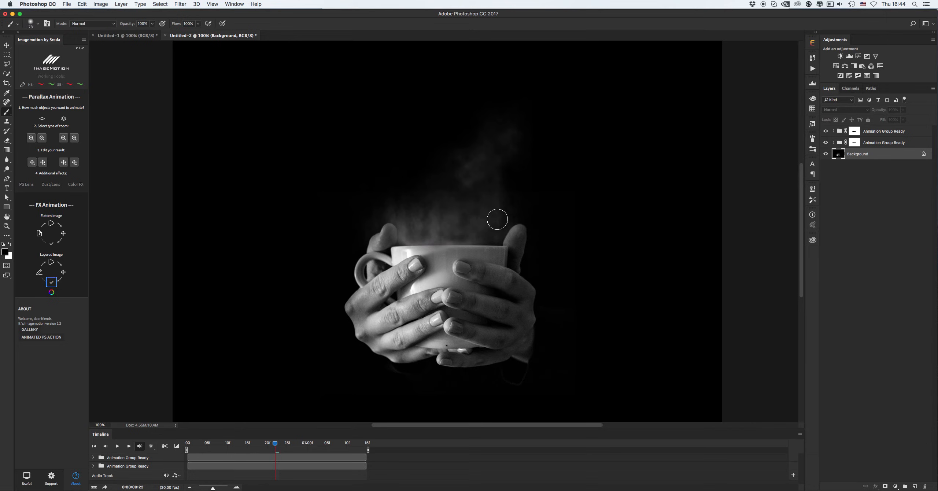
pyautogui.press('z')
pyautogui.keyDown('alt'); pyautogui.click(489, 218); pyautogui.keyUp('alt')
pyautogui.keyDown('alt'); pyautogui.click(488, 219); pyautogui.keyUp('alt')
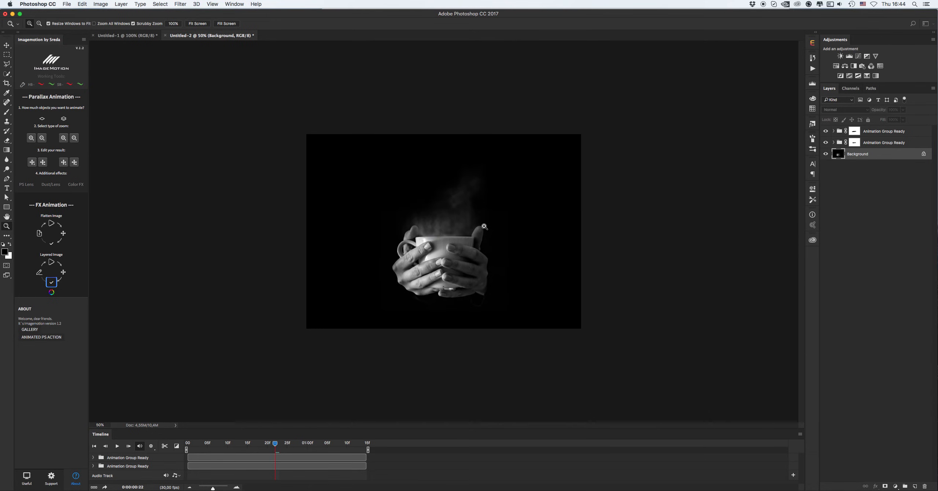
pyautogui.press('v')
pyautogui.click(250, 274)
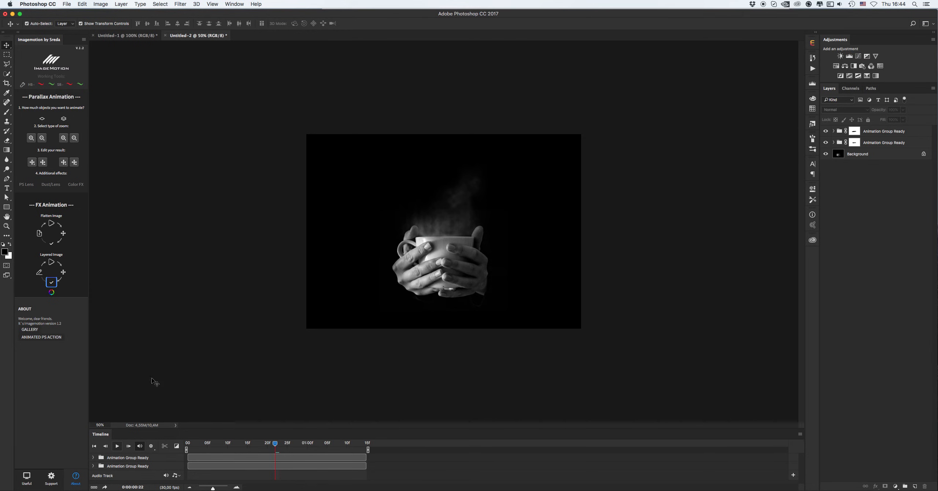
pyautogui.click(117, 446)
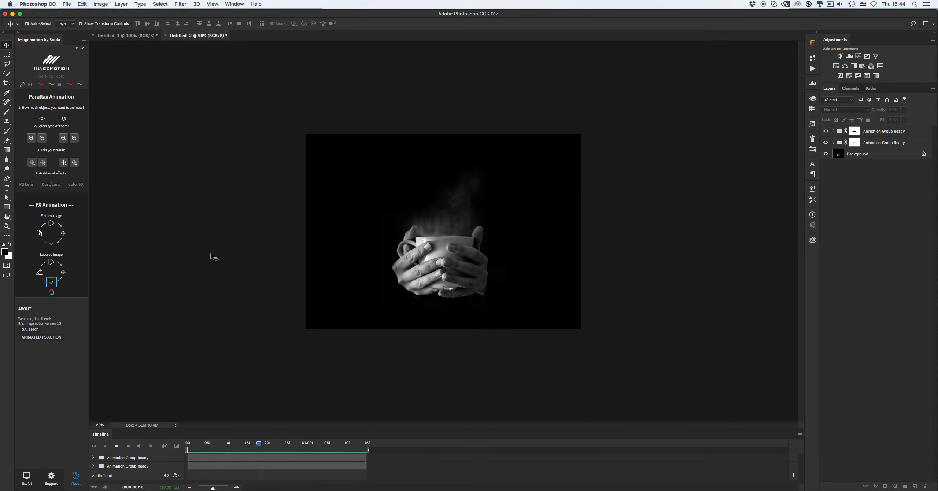
pyautogui.press('space')
# Switch to the Porsche garage document and zoom out to see the whole image
pyautogui.click(118, 35)
pyautogui.press('z')
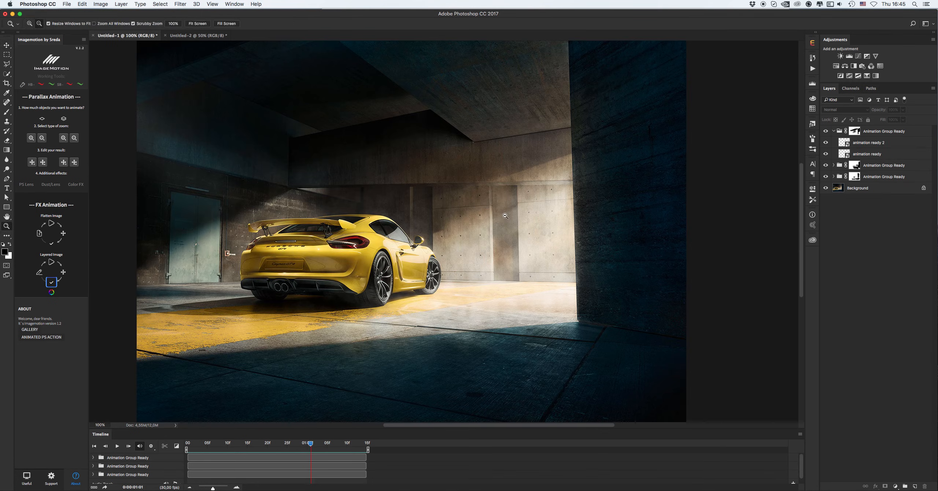
pyautogui.keyDown('alt'); pyautogui.click(506, 216); pyautogui.keyUp('alt')
pyautogui.press('v')
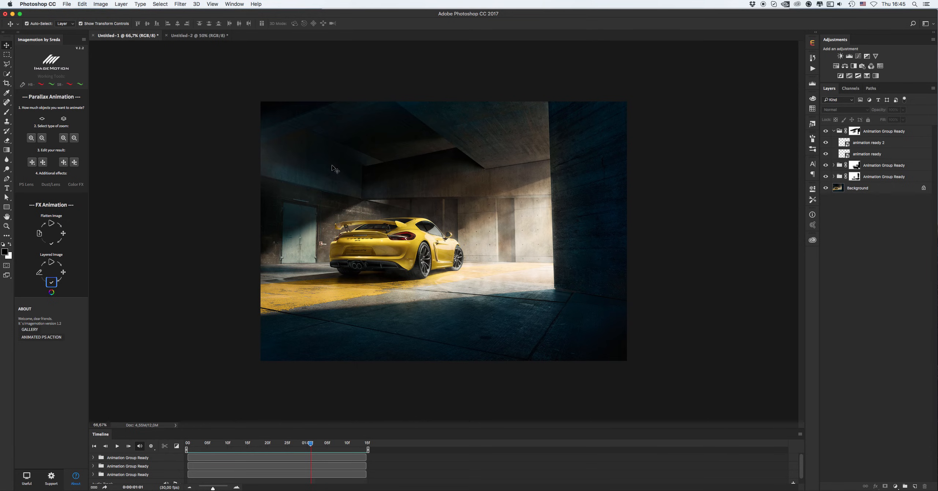
pyautogui.click(66, 5)
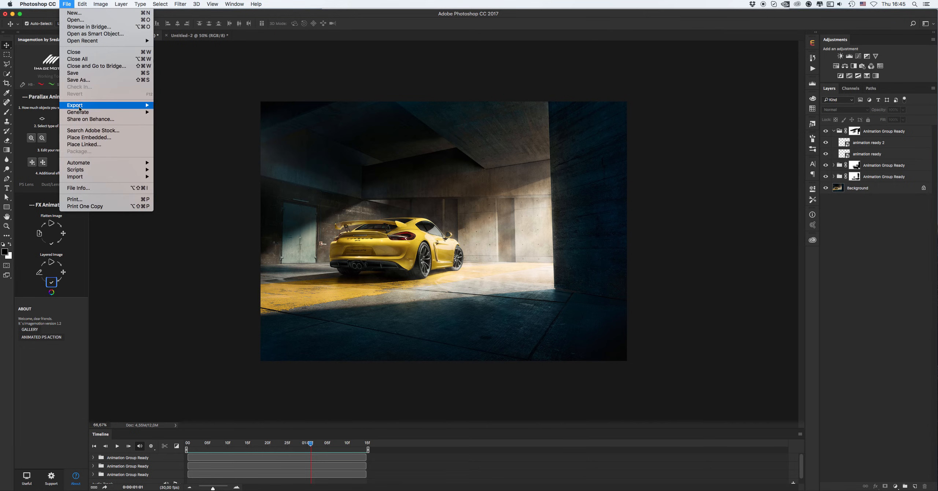
pyautogui.moveTo(80, 107)
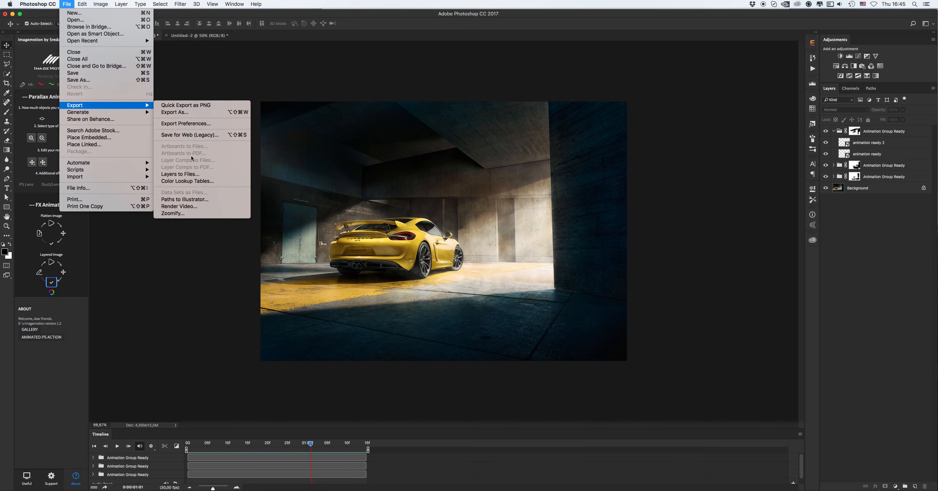
pyautogui.click(185, 208)
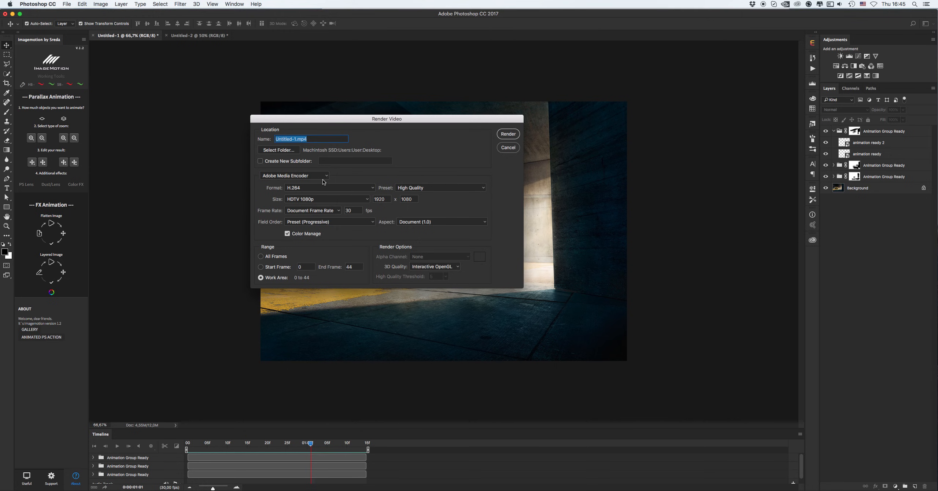
pyautogui.click(292, 178)
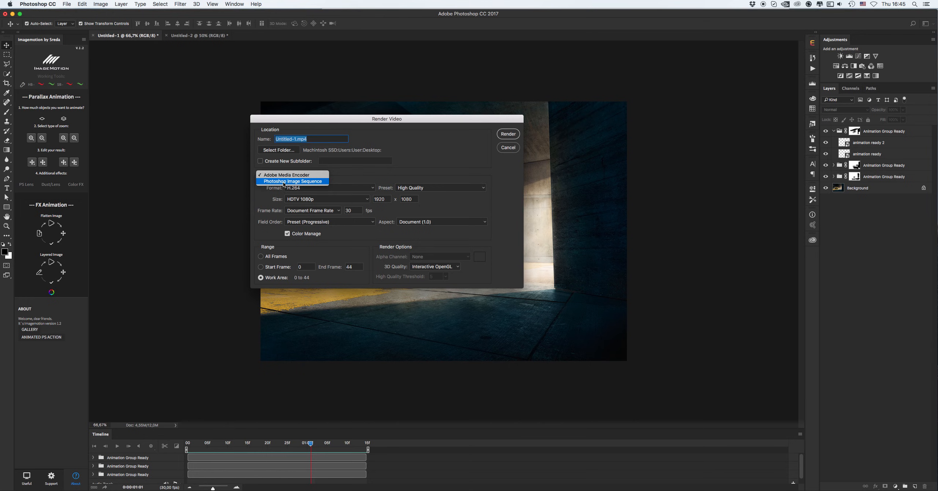
pyautogui.click(316, 183)
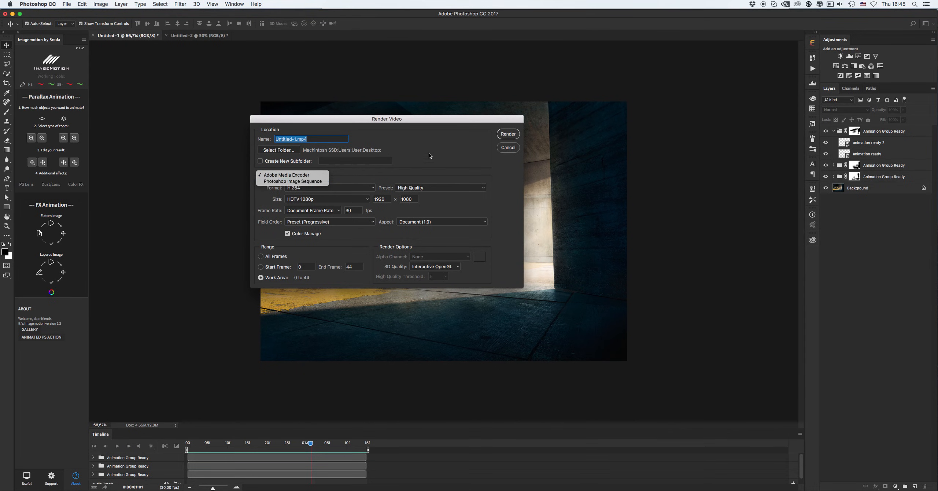
pyautogui.click(507, 148)
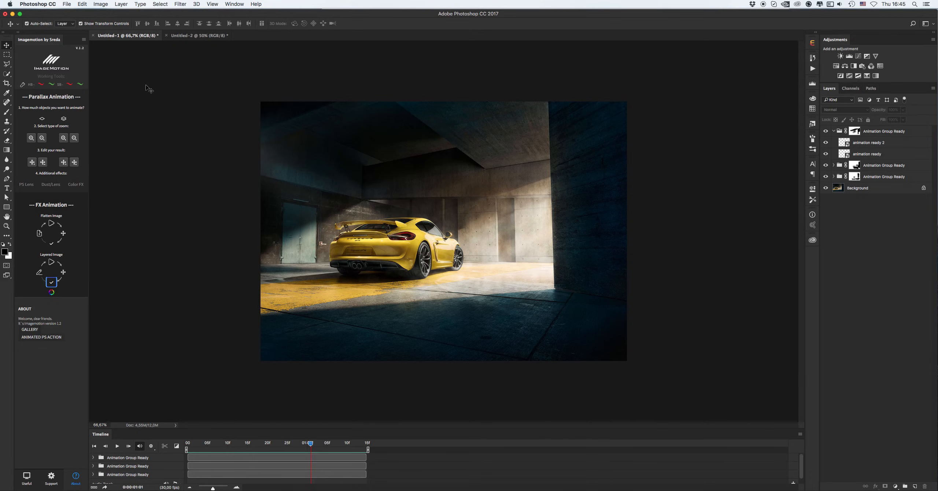
# Open Save for Web (Legacy) to export the animation as a GIF with Selective colour reduction
pyautogui.click(65, 4)
pyautogui.moveTo(121, 105)
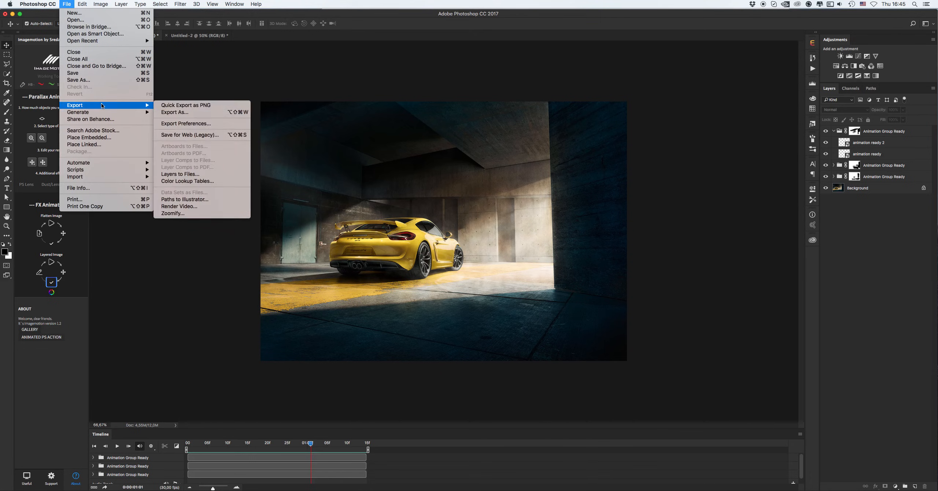
pyautogui.click(204, 136)
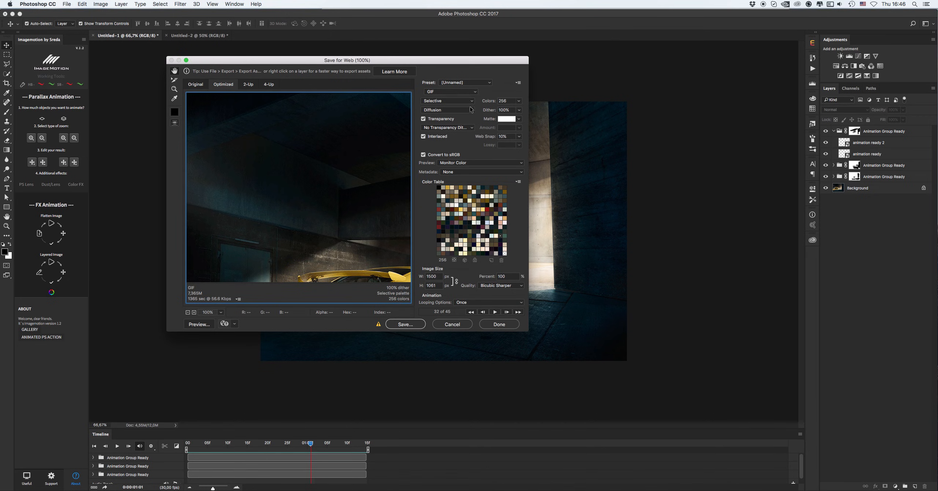
pyautogui.click(444, 102)
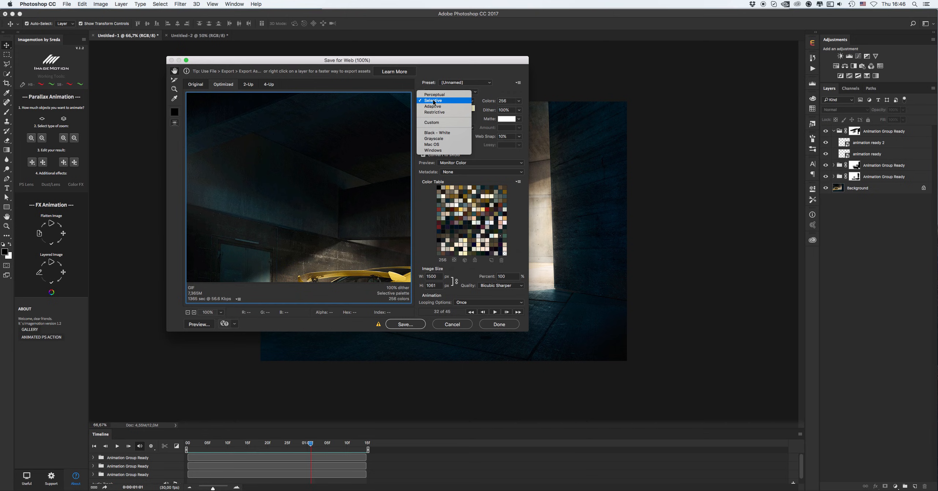
pyautogui.click(447, 101)
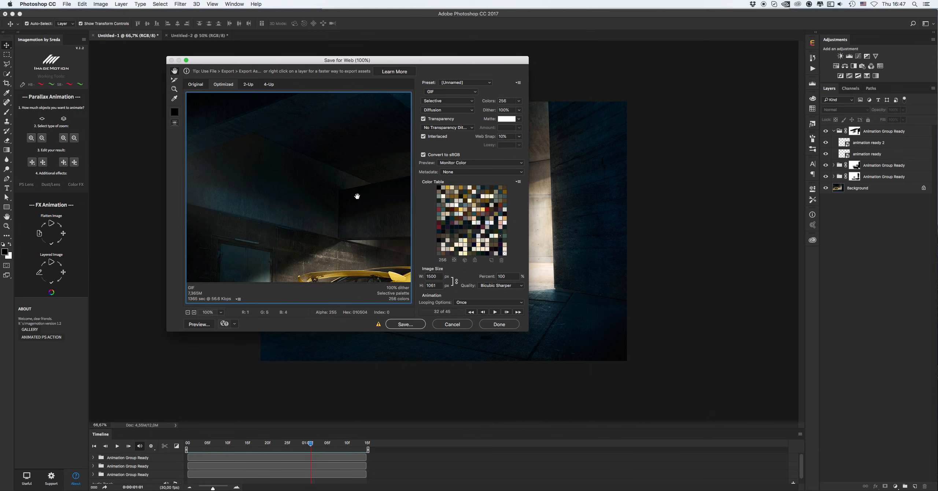
# Set the exported GIF's image width to 800 px
pyautogui.moveTo(356, 225); pyautogui.dragTo(295, 155)
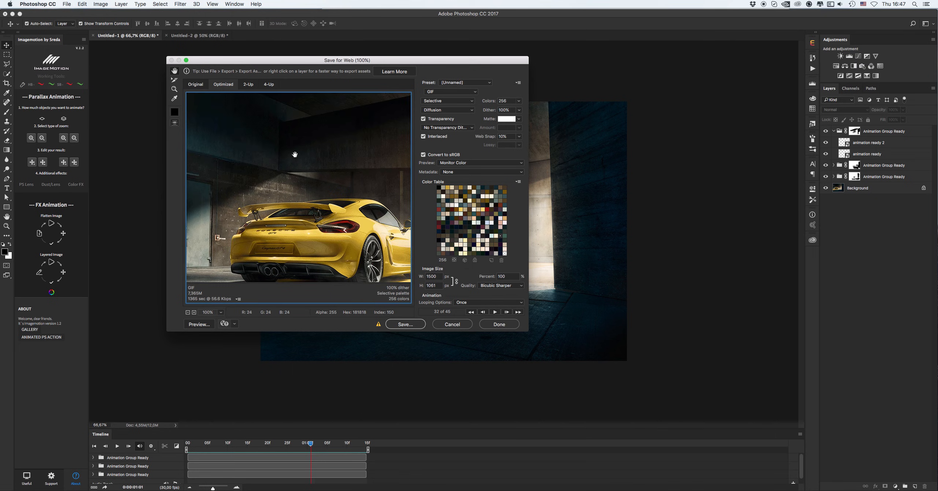
pyautogui.moveTo(329, 194); pyautogui.dragTo(321, 177)
pyautogui.moveTo(311, 212); pyautogui.dragTo(316, 237)
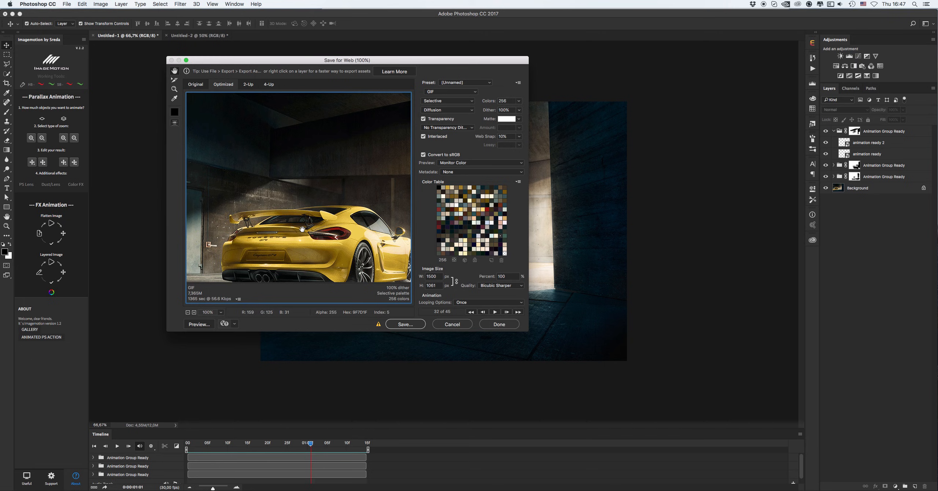
pyautogui.doubleClick(438, 275)
pyautogui.write('8')
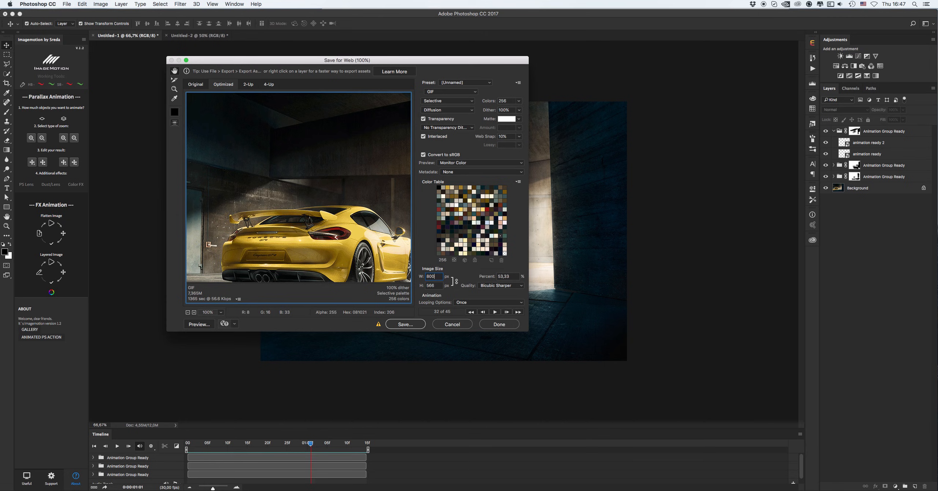
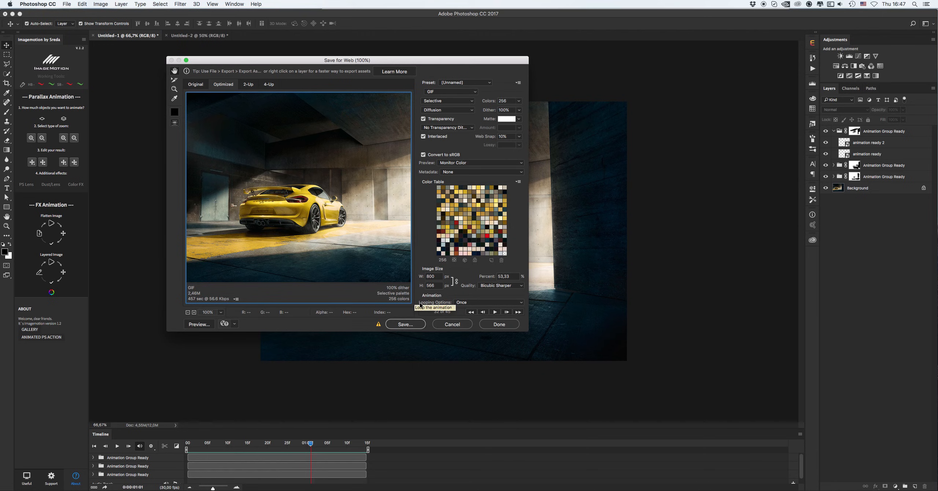
# Set the GIF's looping option to Forever and save it as Fog-animation.gif
pyautogui.click(464, 303)
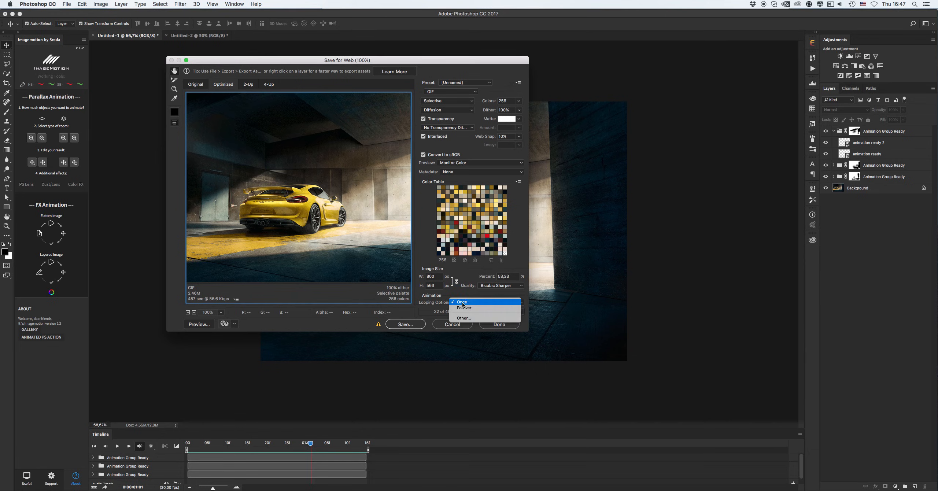
pyautogui.click(465, 309)
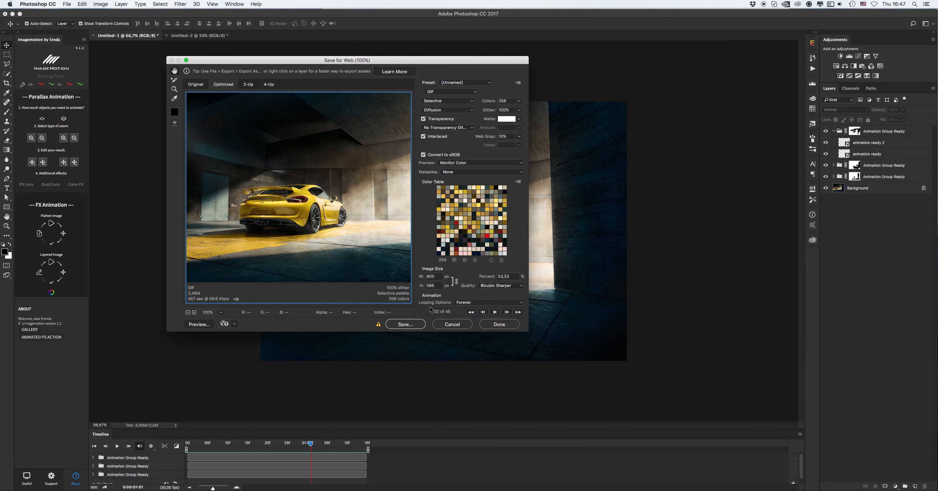
pyautogui.click(406, 325)
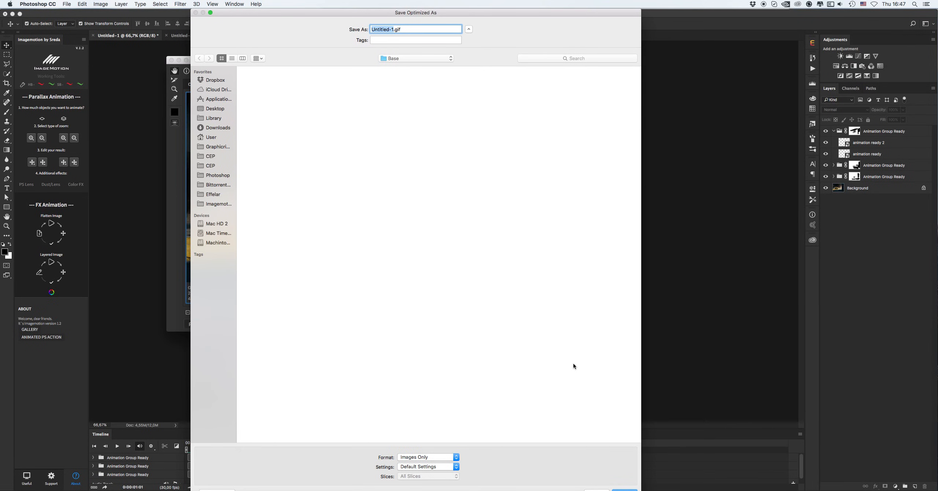
pyautogui.write('Cars')
pyautogui.press('BackSpace')
pyautogui.press('BackSpace')
pyautogui.press('BackSpace')
pyautogui.press('BackSpace')
pyautogui.write('Fog animation')
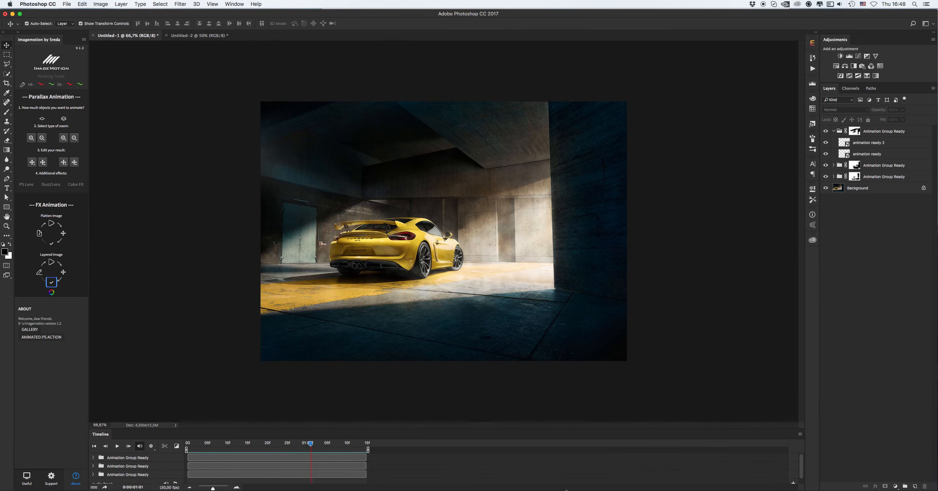
# Preview the saved Fog-animation.gif file in Quick Look from its folder, then return to Photoshop
pyautogui.moveTo(626, 251); pyautogui.dragTo(546, 182)
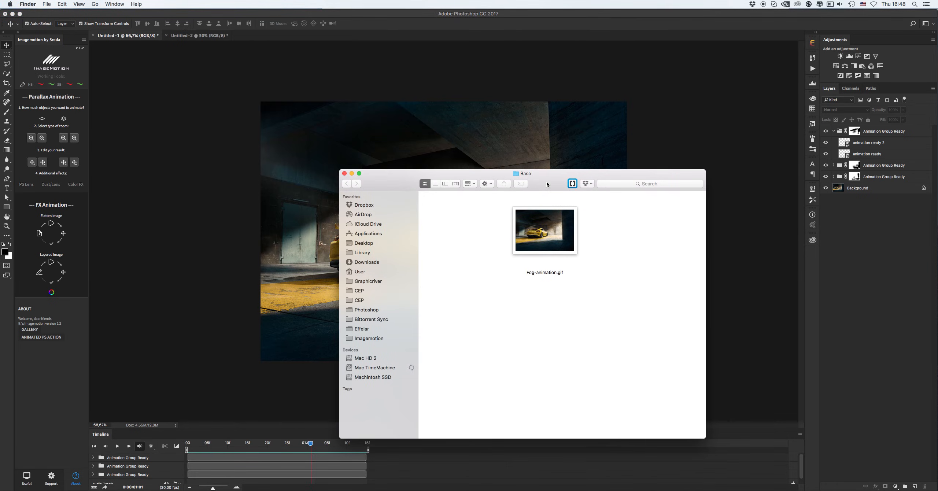
pyautogui.click(566, 235)
pyautogui.press('space')
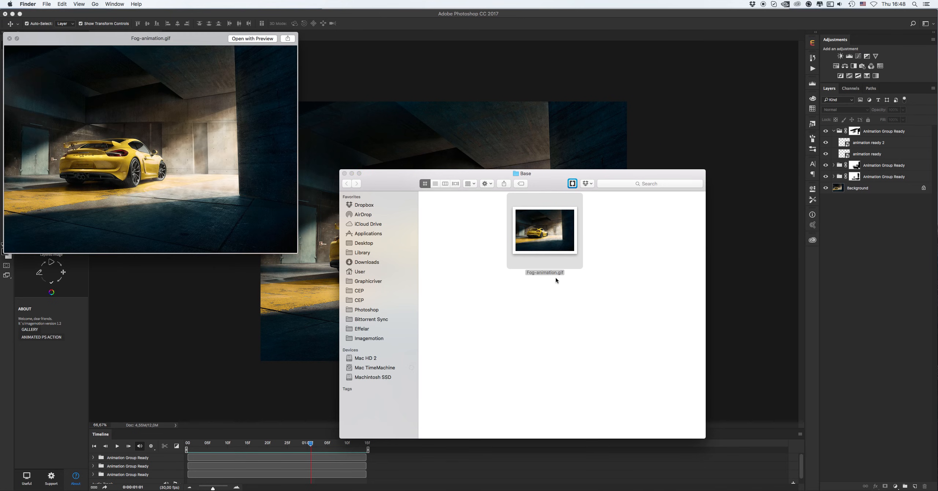
pyautogui.moveTo(211, 45); pyautogui.dragTo(466, 72)
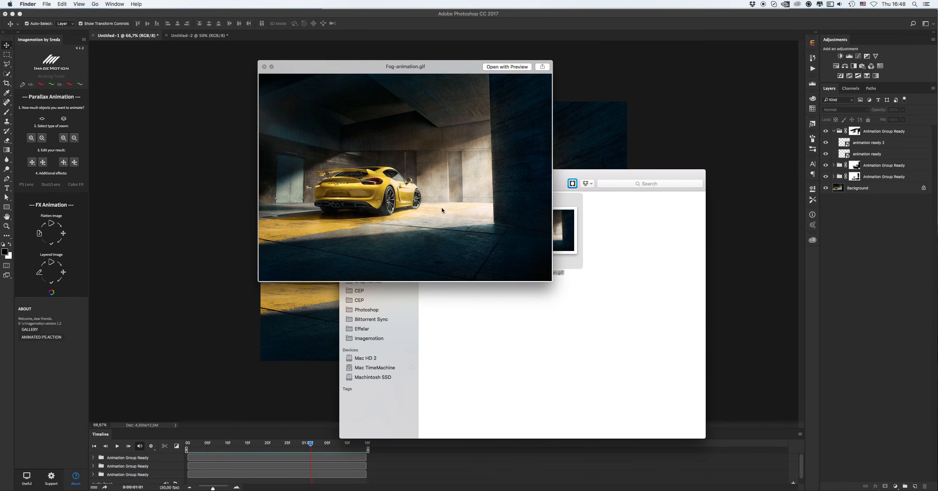
pyautogui.press('space')
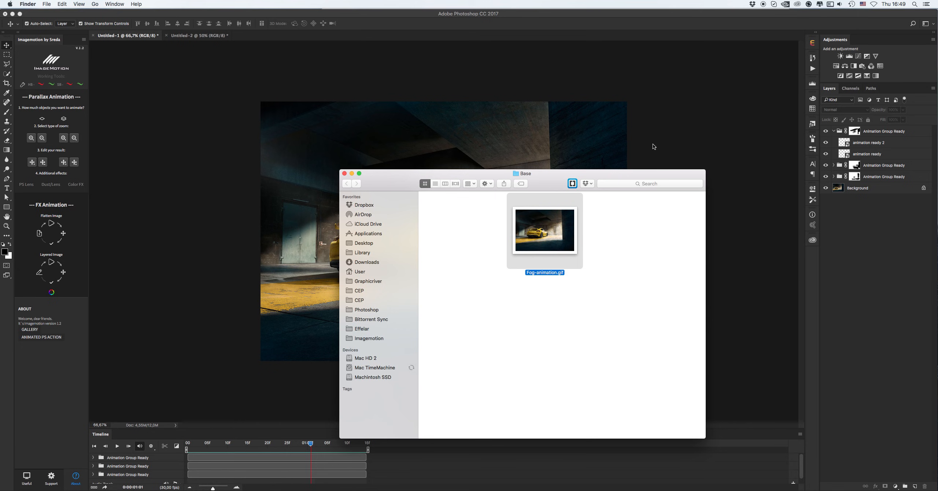
pyautogui.click(182, 117)
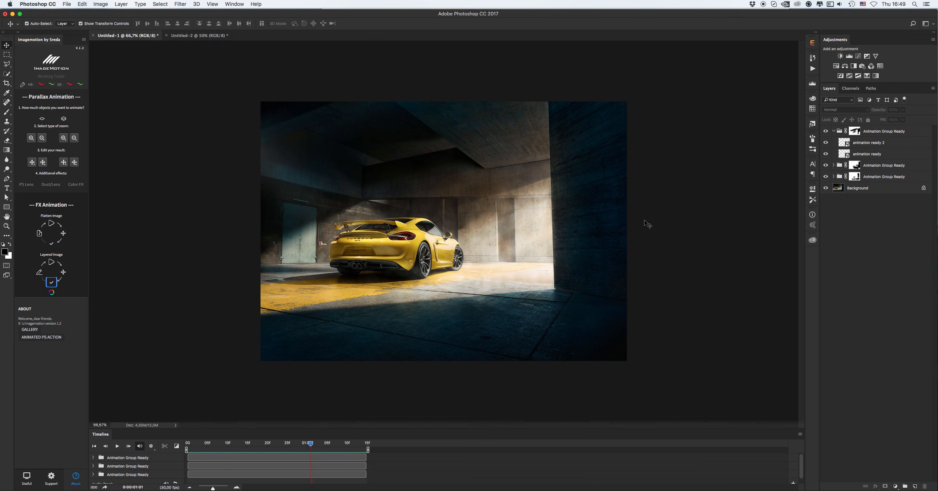